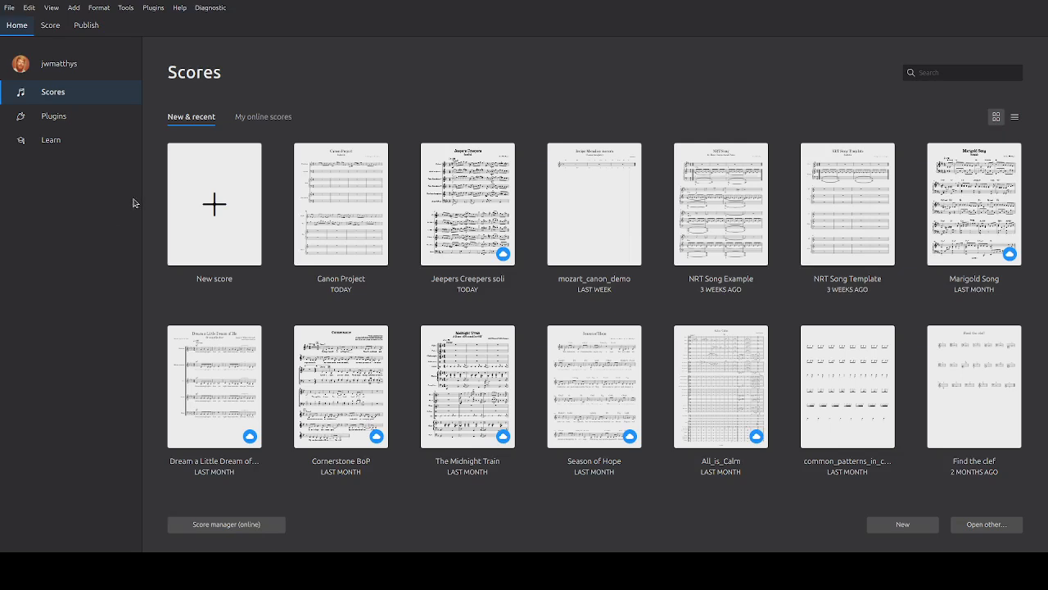
Start creating a new score
left_click(215, 205)
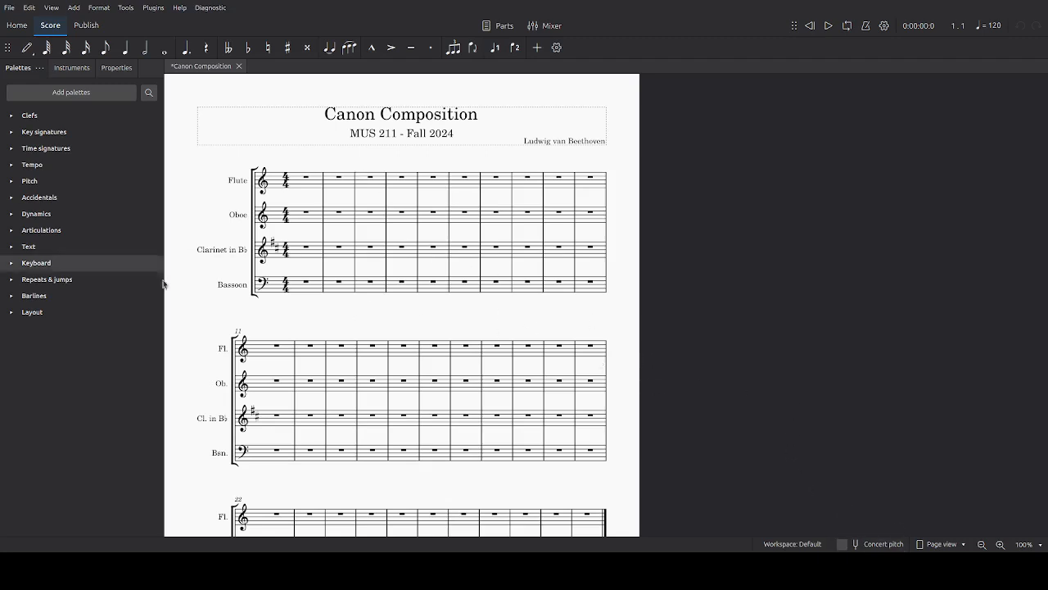
Display the score at concert pitch and switch it from page view to continuous view
left_click(901, 546)
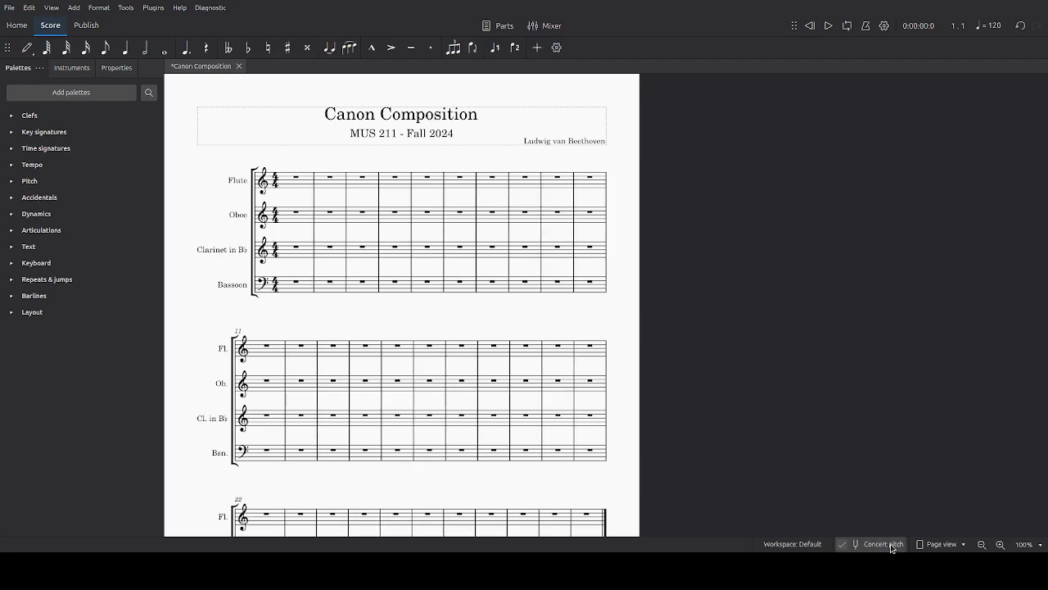
left_click(943, 547)
left_click(950, 514)
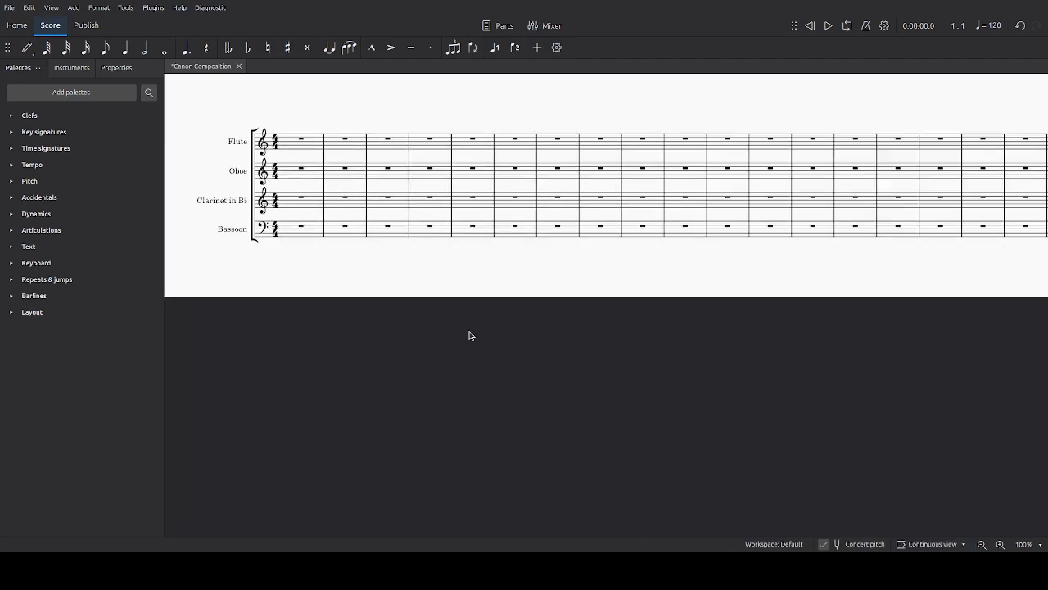
Add the chord symbols C and G above the flute staff on beat 1 of measures 1 and 2
scroll(327, 290, "up", 6)
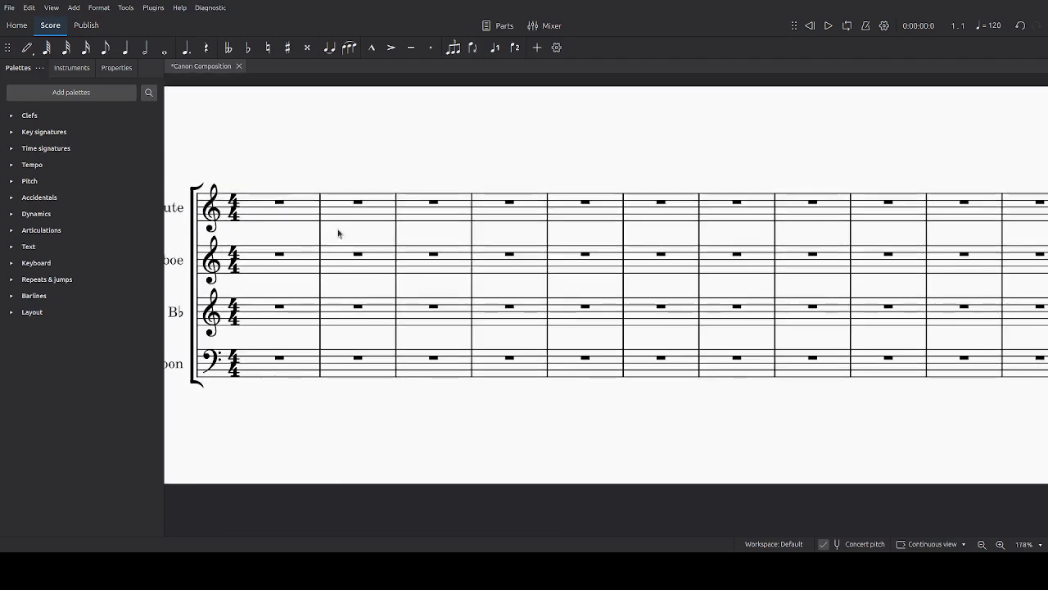
left_click_drag(339, 429, 444, 425)
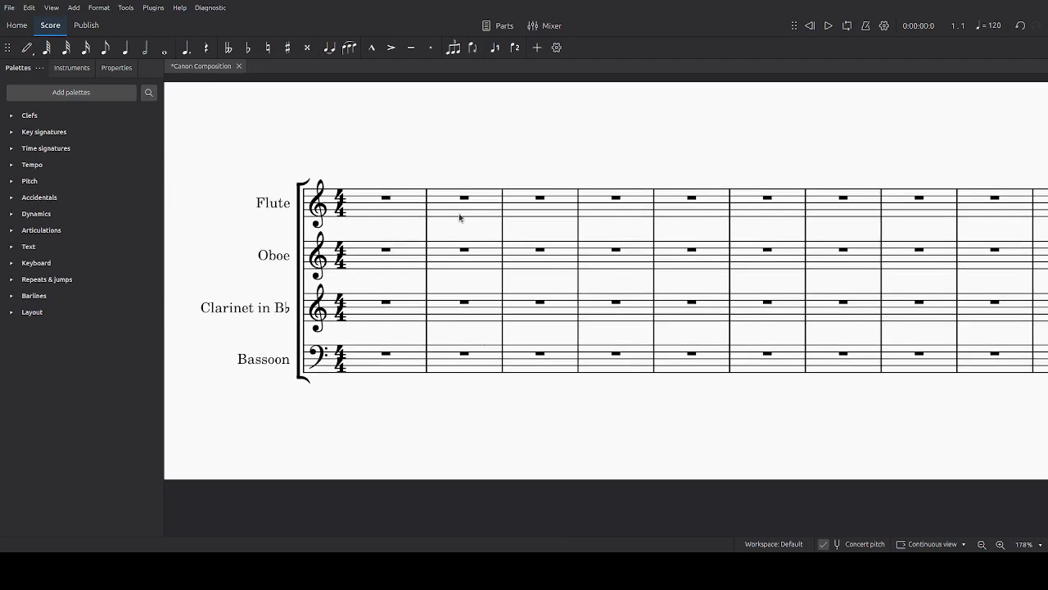
left_click_drag(430, 139, 425, 139)
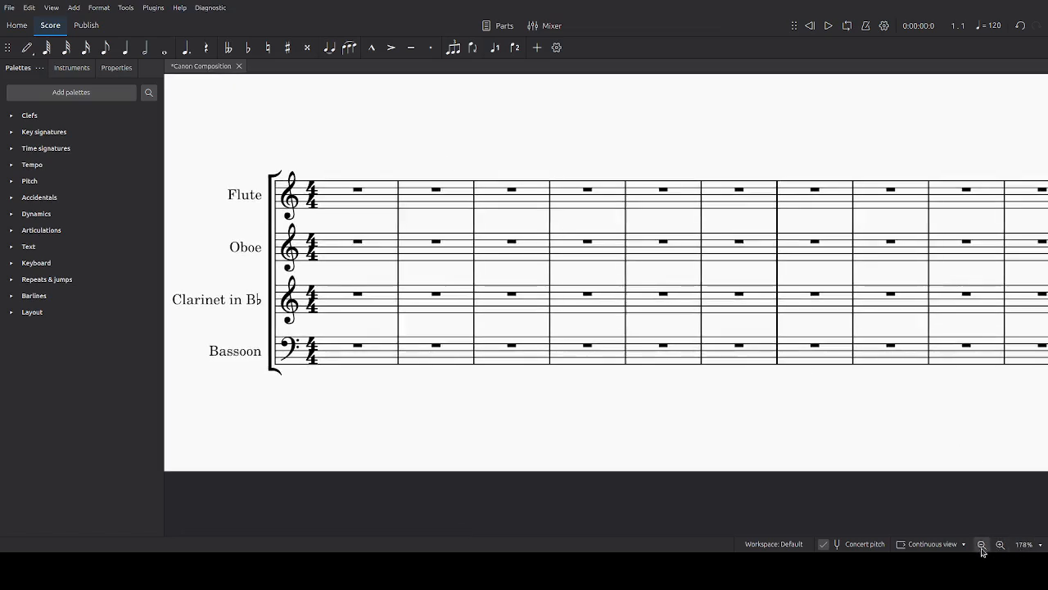
scroll(479, 397, "up", 1)
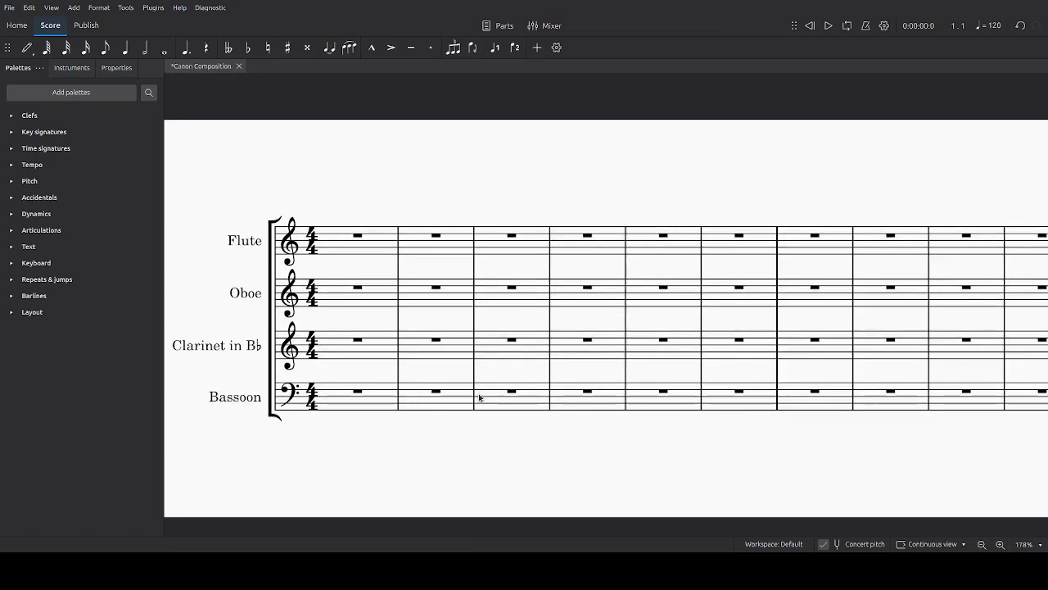
scroll(479, 398, "down", 1)
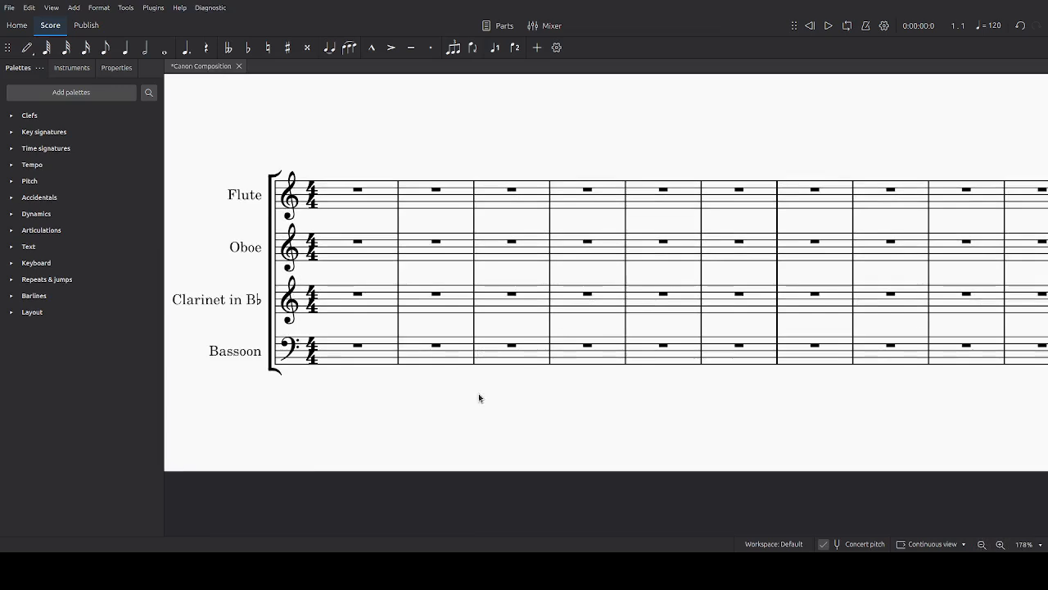
left_click(358, 192)
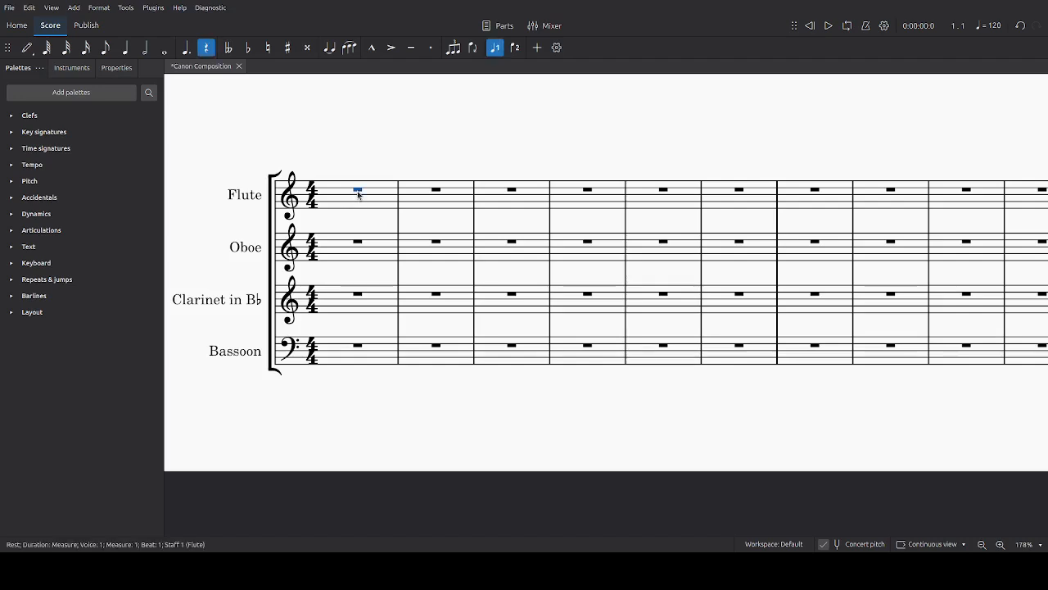
key("ctrl+k")
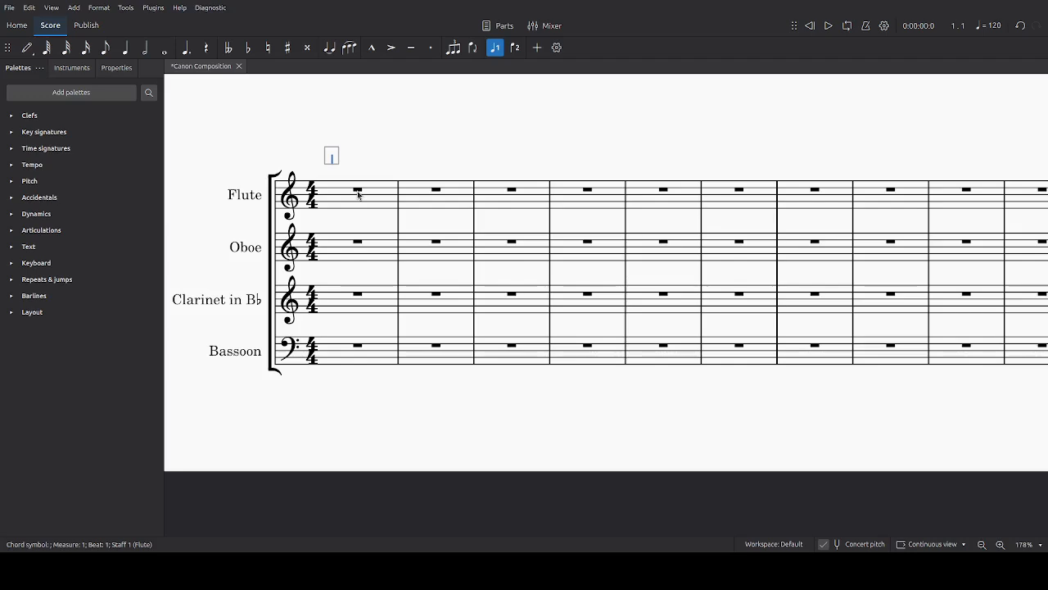
type("C")
key("space")
key("space")
key("space")
key("space")
type("G")
key("space")
key("space")
key("space")
key("space")
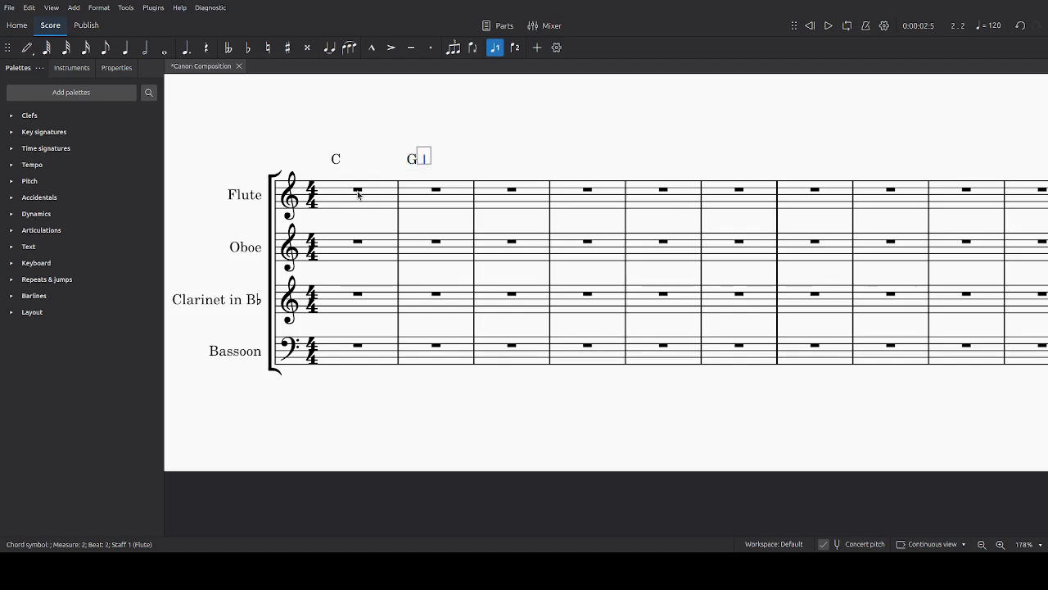
Add the chord symbols Am and F above the flute staff on beat 1 of measures 3 and 4
type("Am")
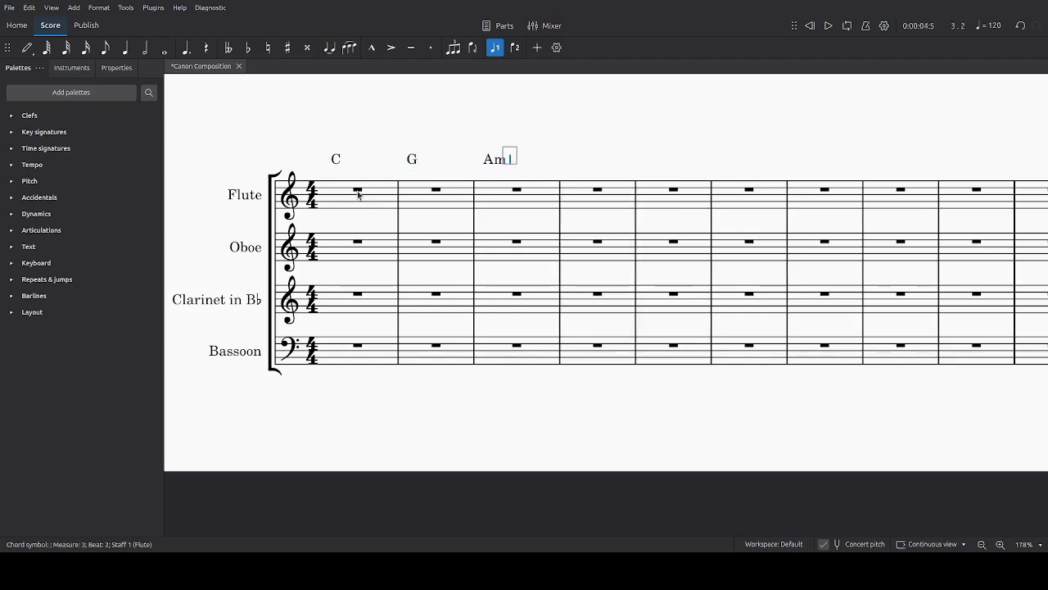
key("space")
key("space")
key("space")
key("space")
type("F")
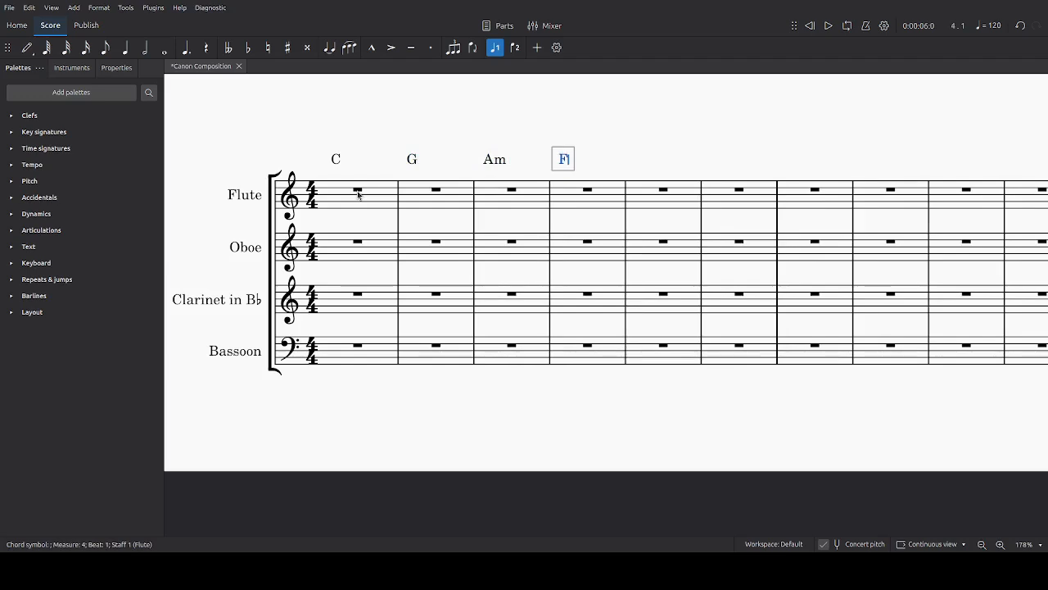
key("Escape")
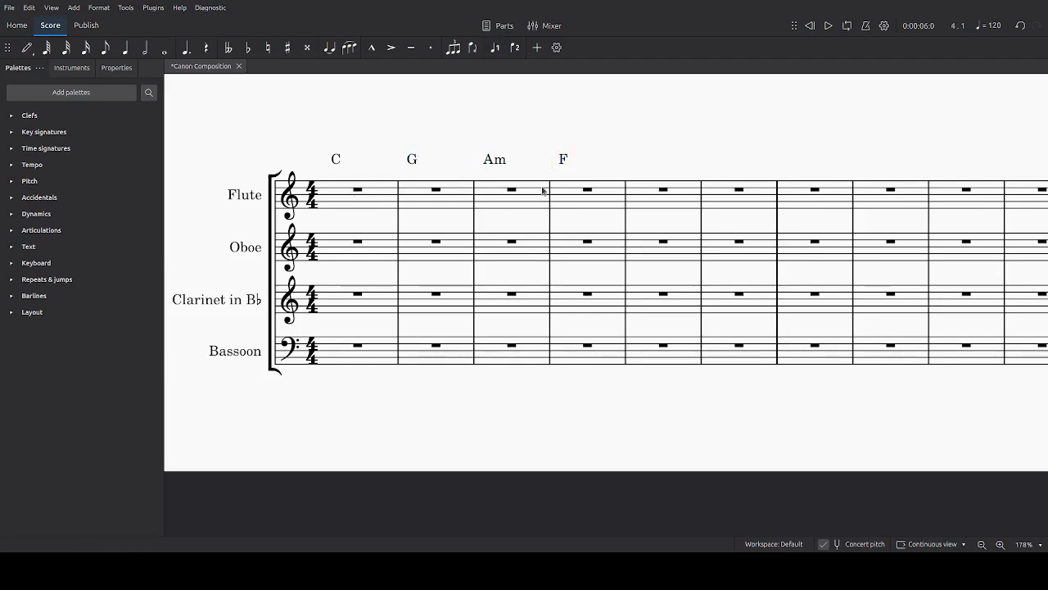
left_click(368, 203)
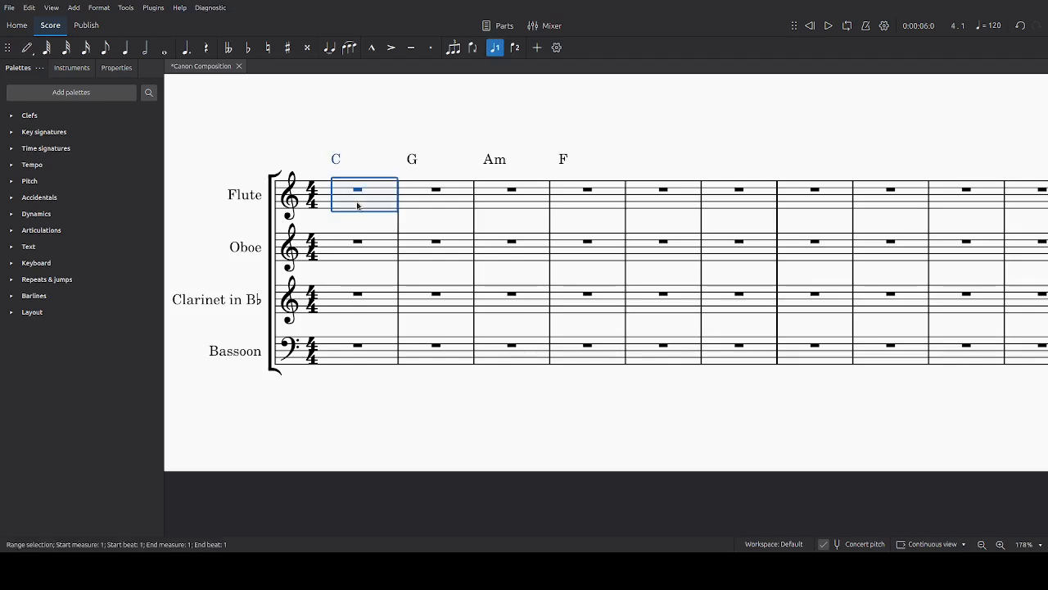
left_click(595, 353, "shift")
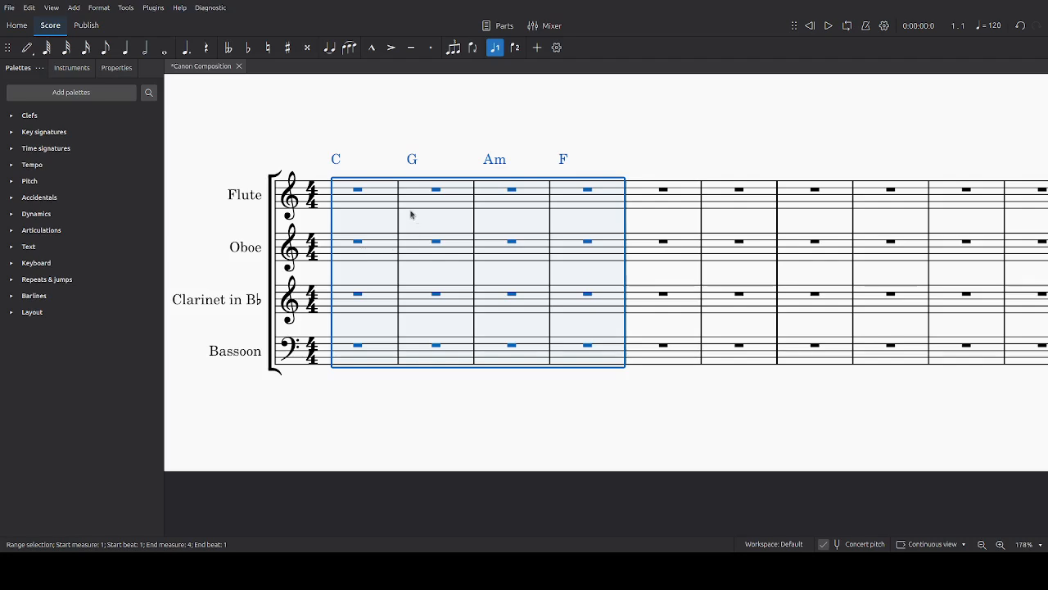
left_click(396, 248)
left_click(593, 254, "shift")
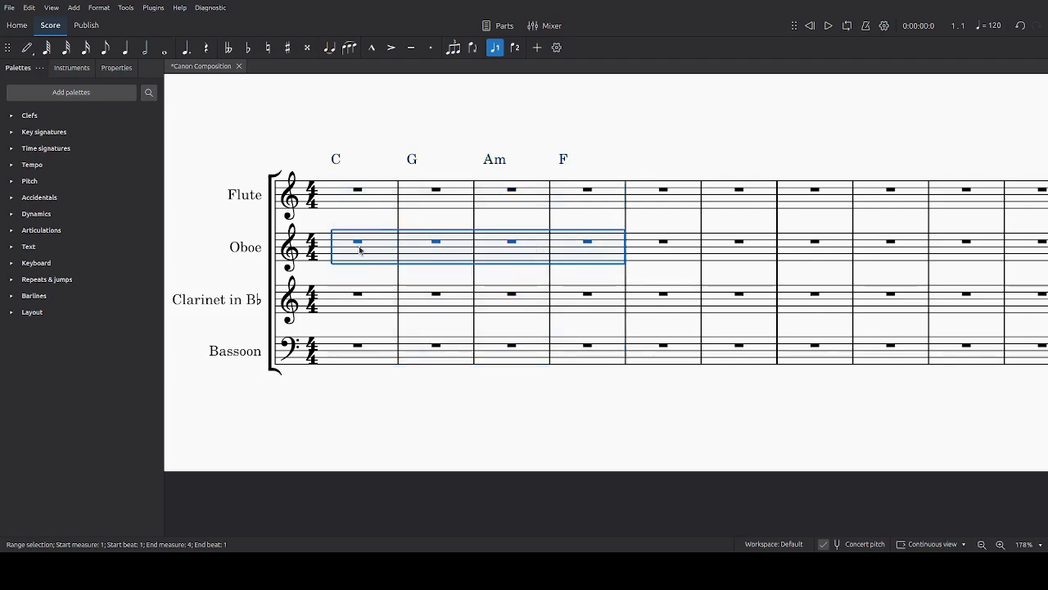
left_click(643, 205)
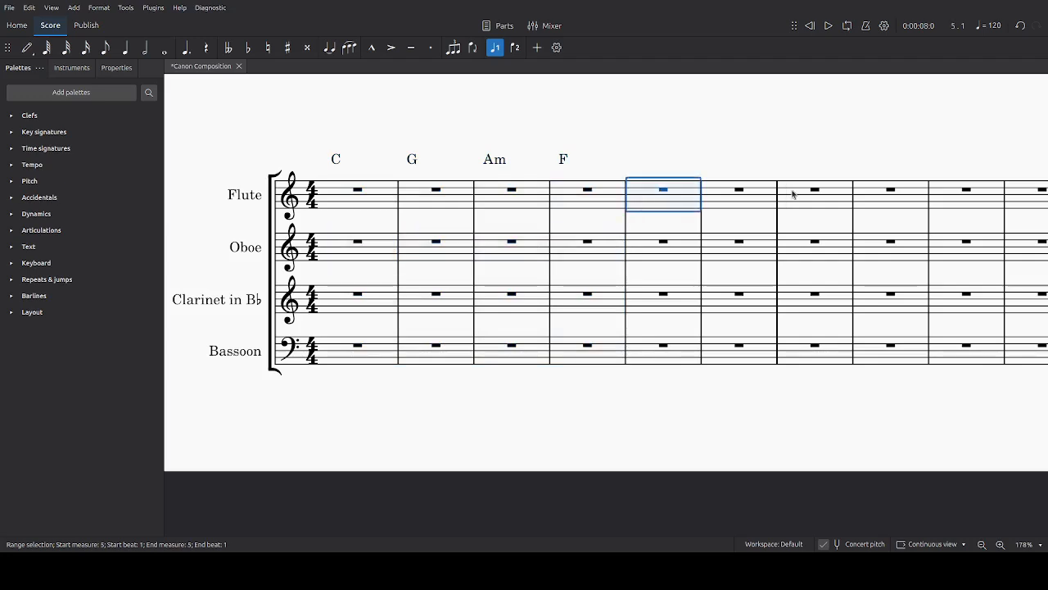
left_click(370, 309)
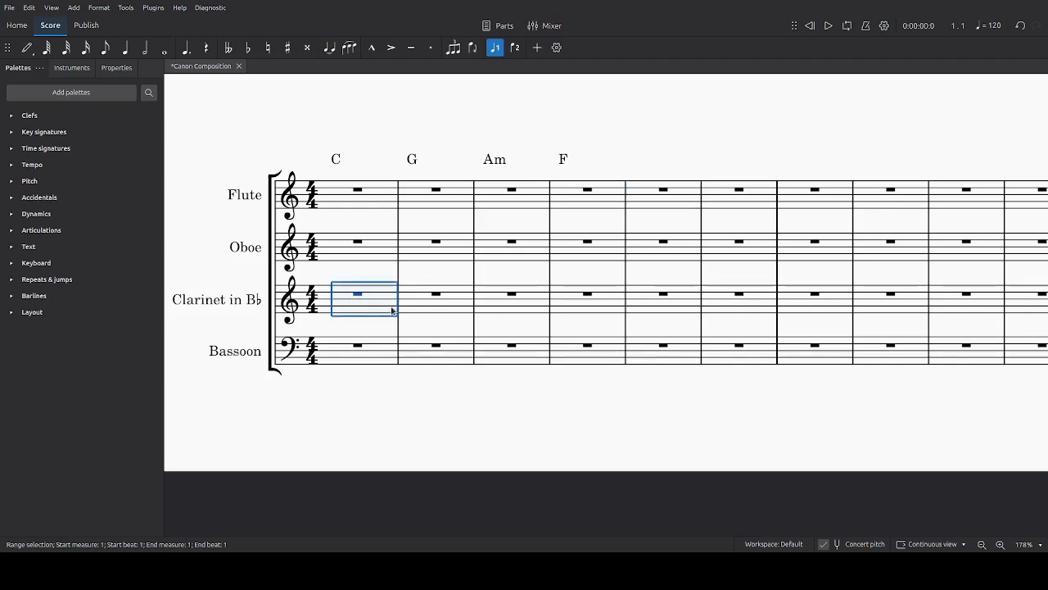
left_click(595, 312, "shift")
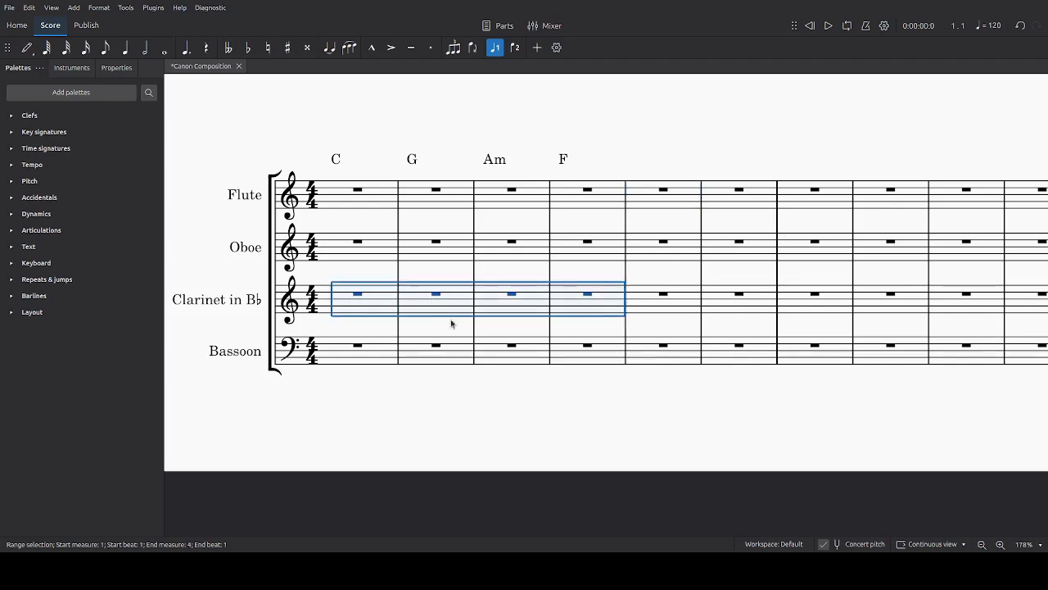
left_click(369, 358)
left_click(560, 363)
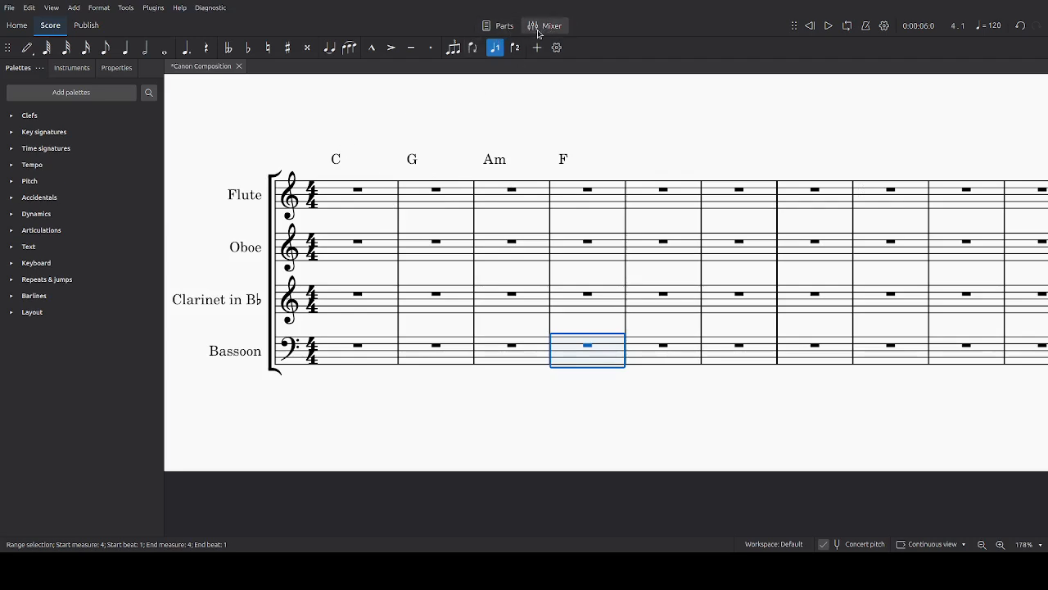
Fill flute measure 1 with a quarter-note C5, two eighth-note G4s, and quarter notes E4 and G4
left_click(353, 205)
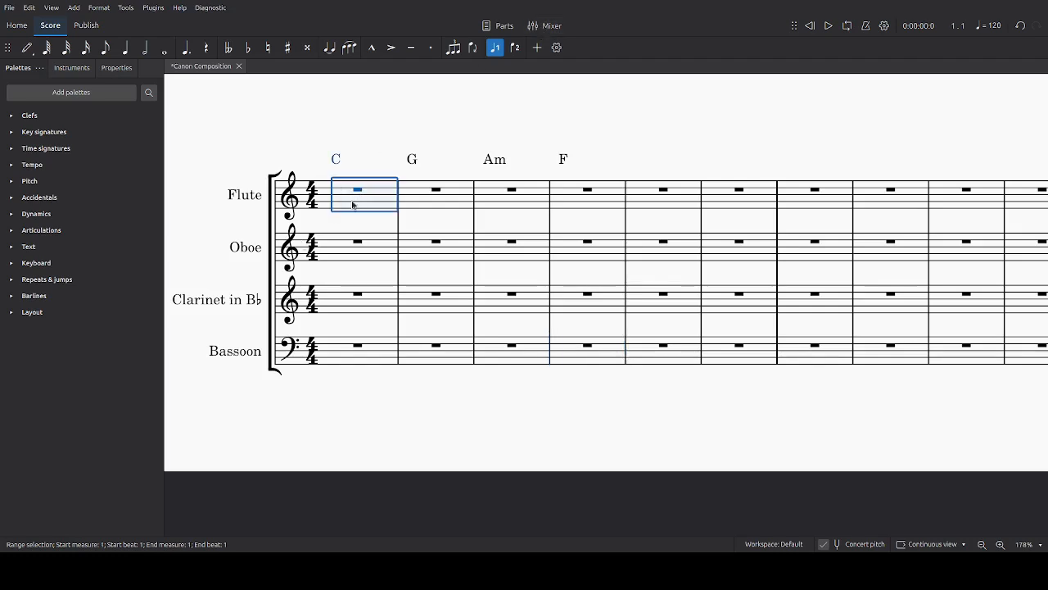
key("n")
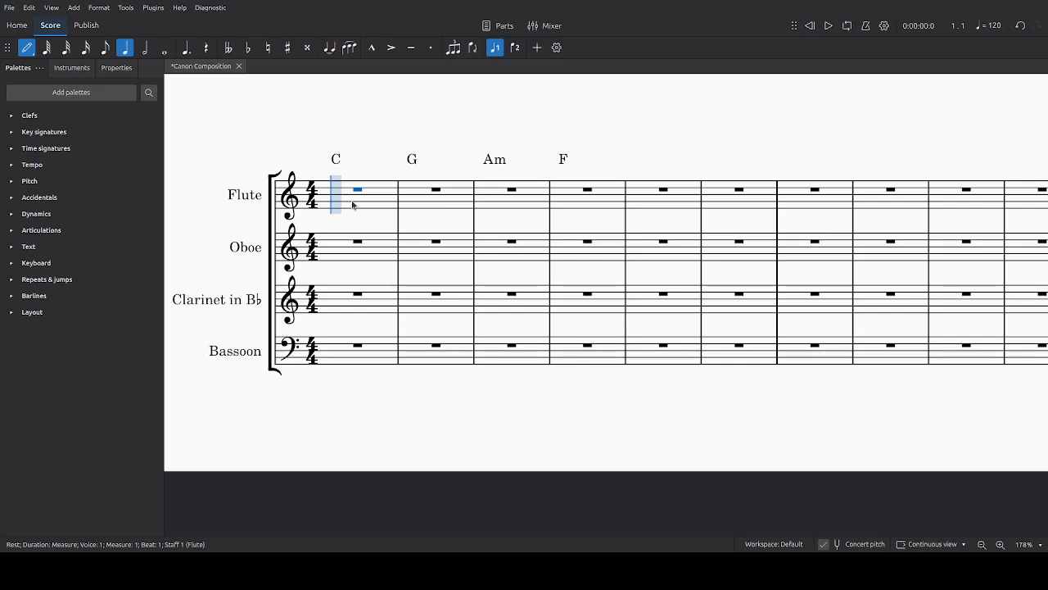
key("6")
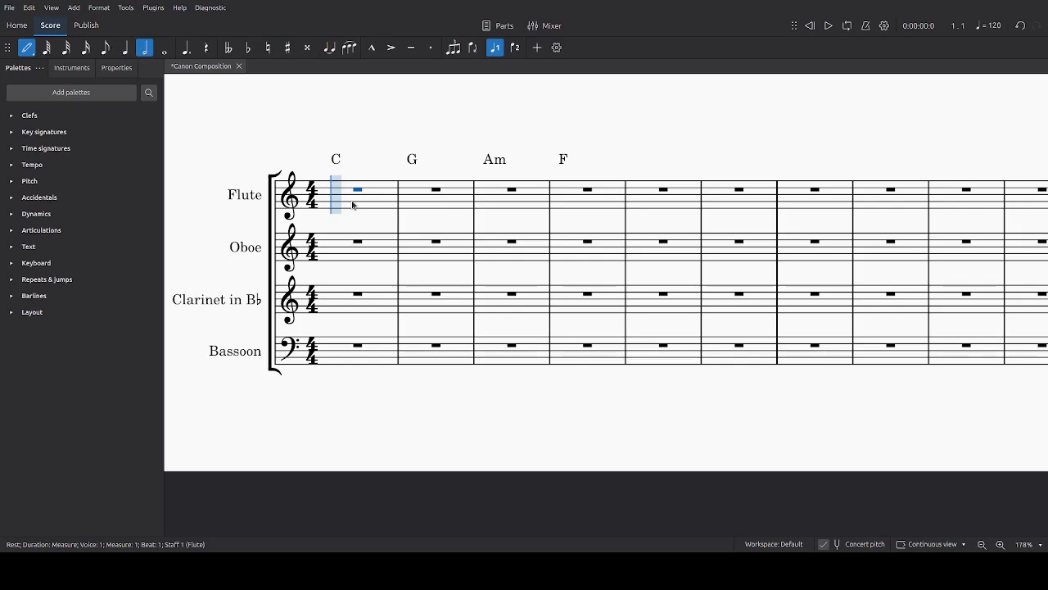
key("5")
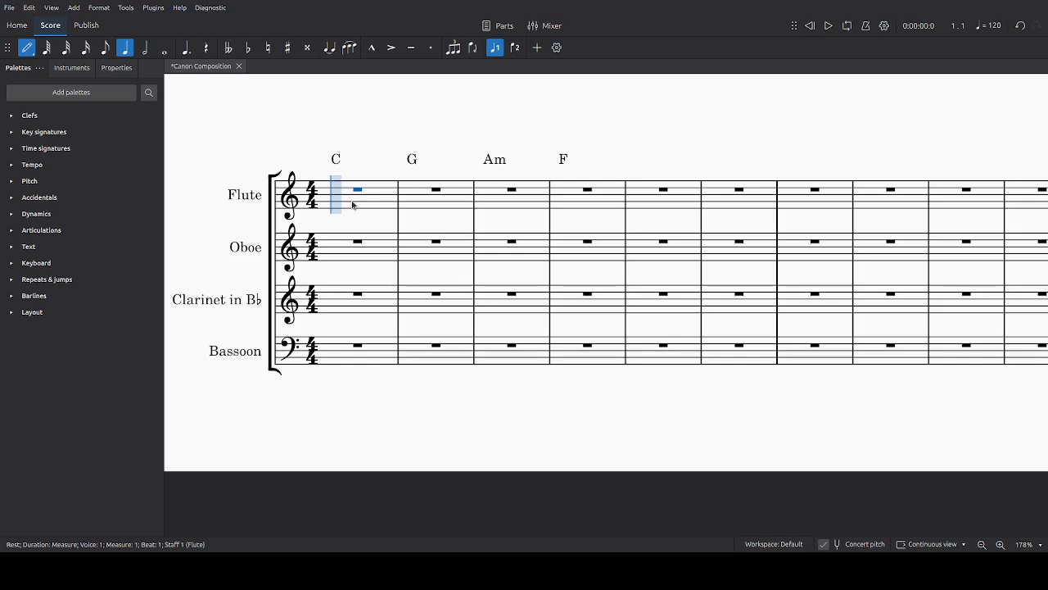
key("c")
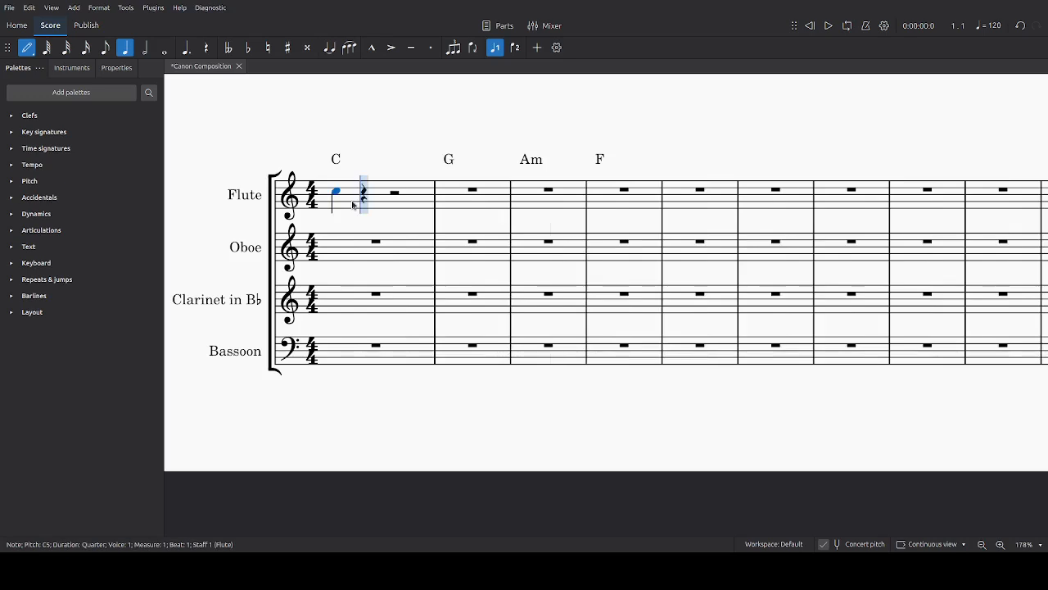
key("4")
key("a")
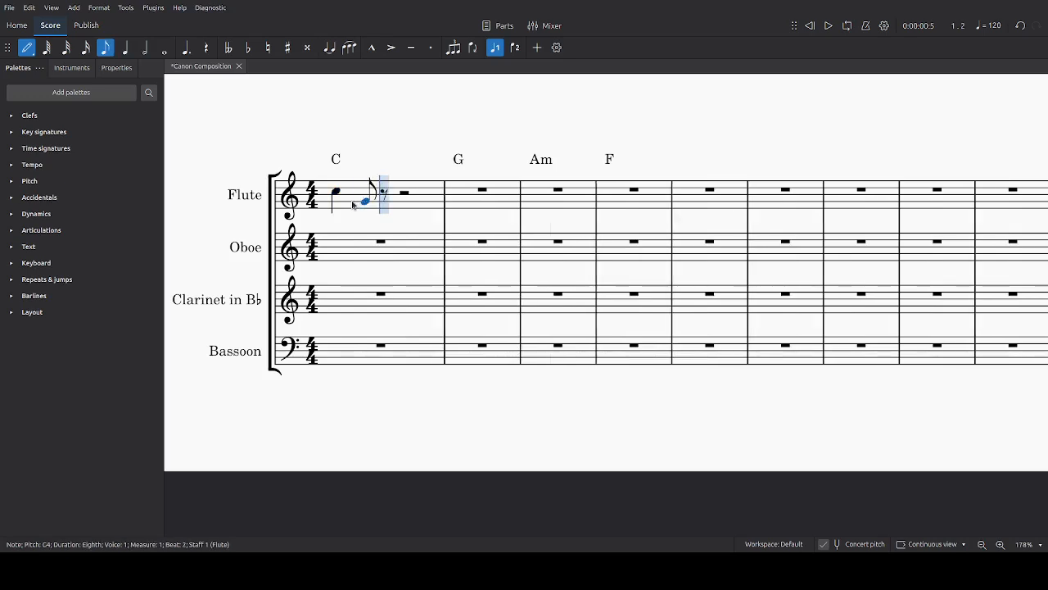
key("a")
key("5")
key("e")
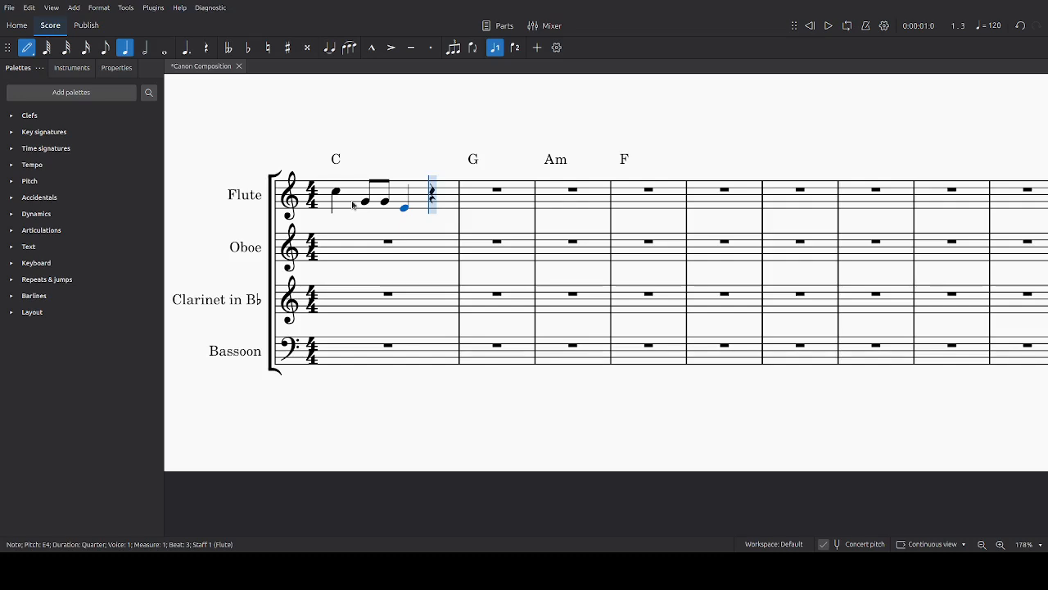
key("g")
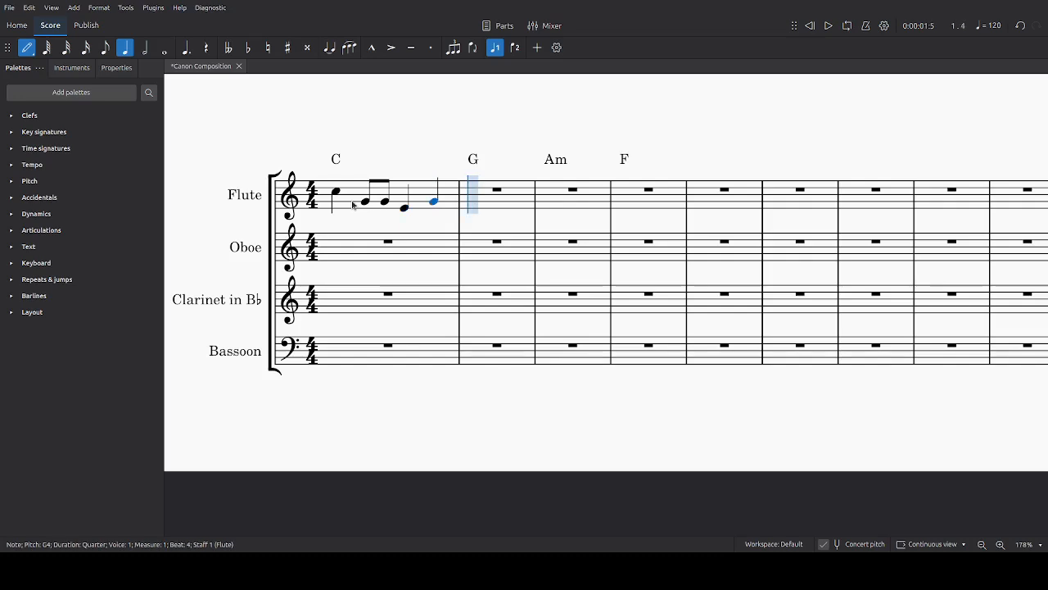
Fill flute measure 2 with a half-note B4, eighth notes B4 and C5, and a quarter-note D5
key("6")
key("b")
key("4")
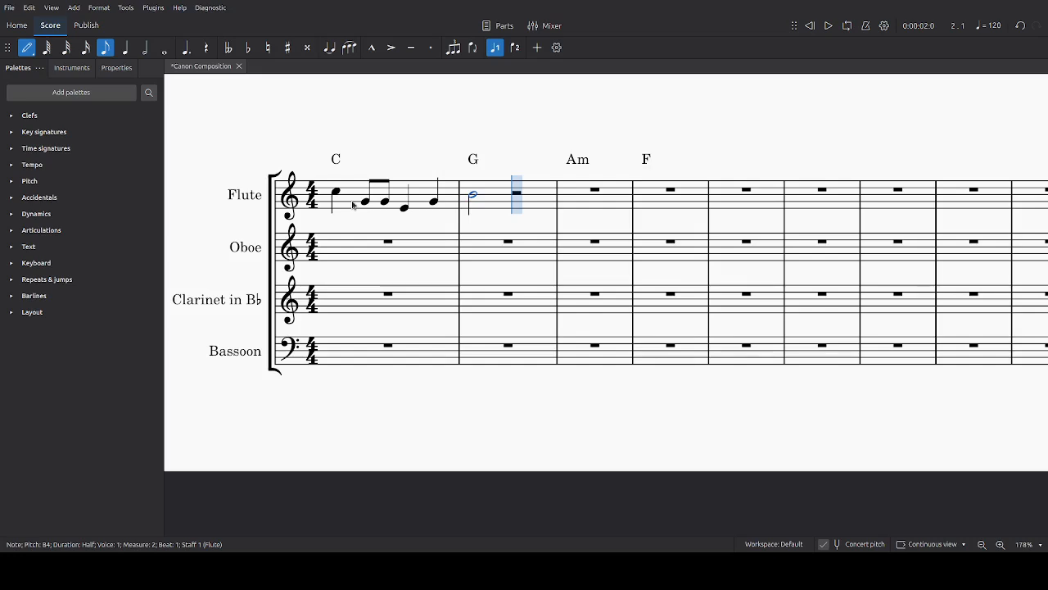
key("b")
key("c")
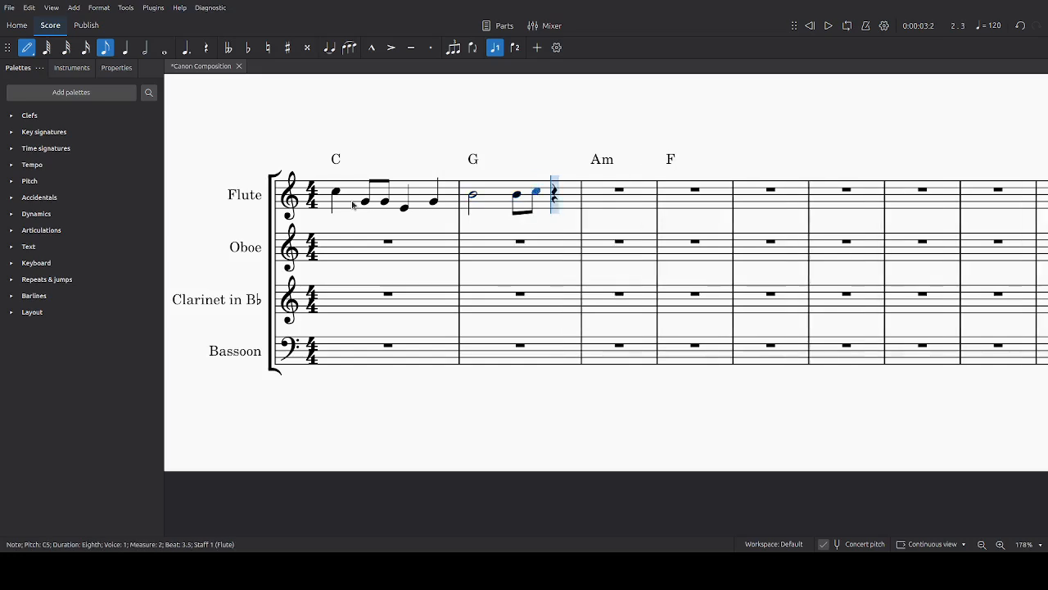
key("5")
key("d")
key("Escape")
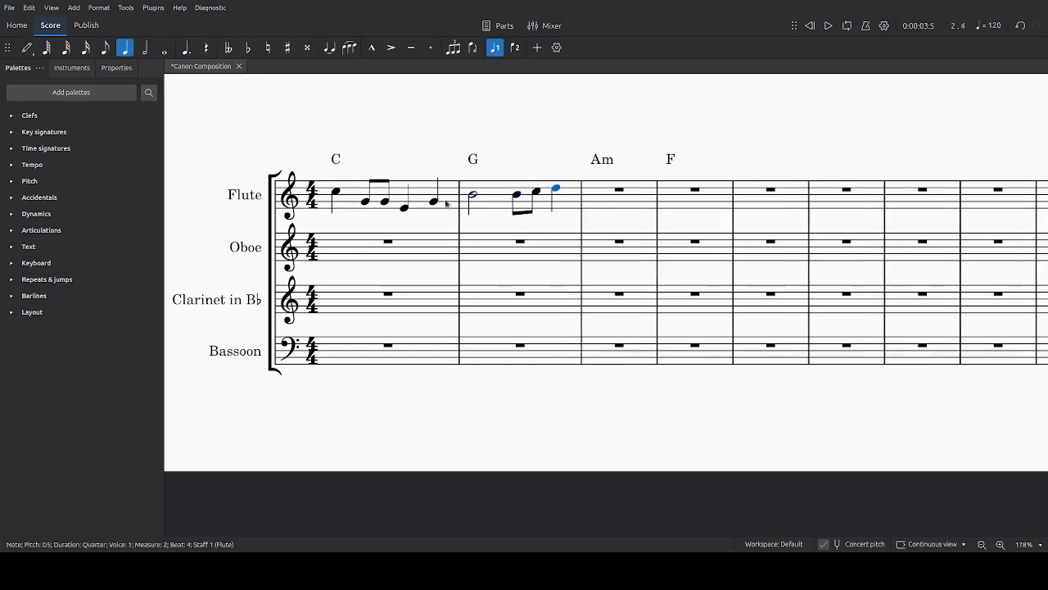
Enter quarter notes E5 and C5 followed by eighth notes A4 and A5 in flute measure 3
left_click(538, 193)
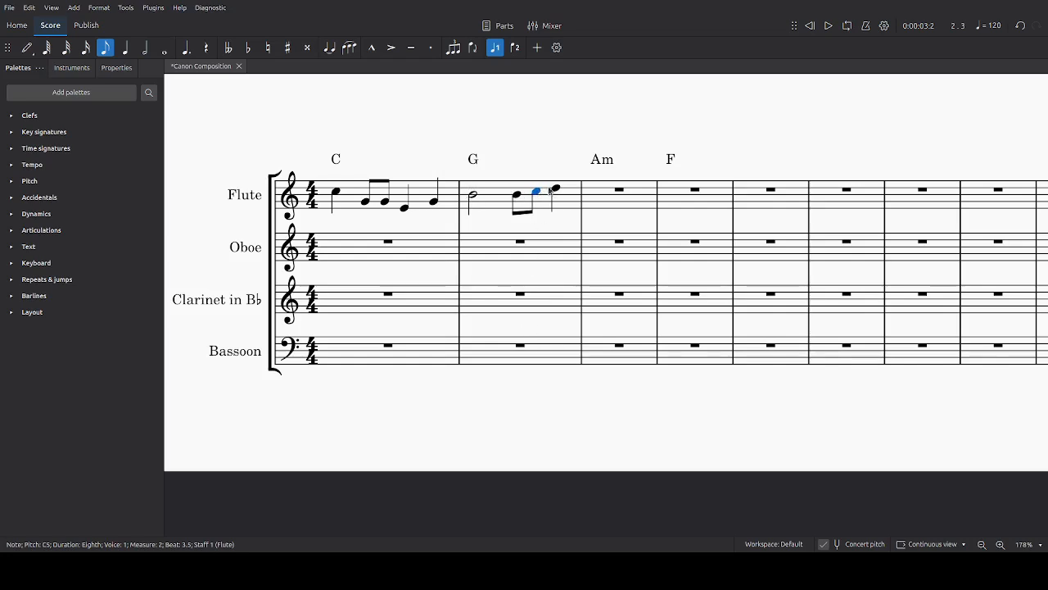
left_click(619, 192)
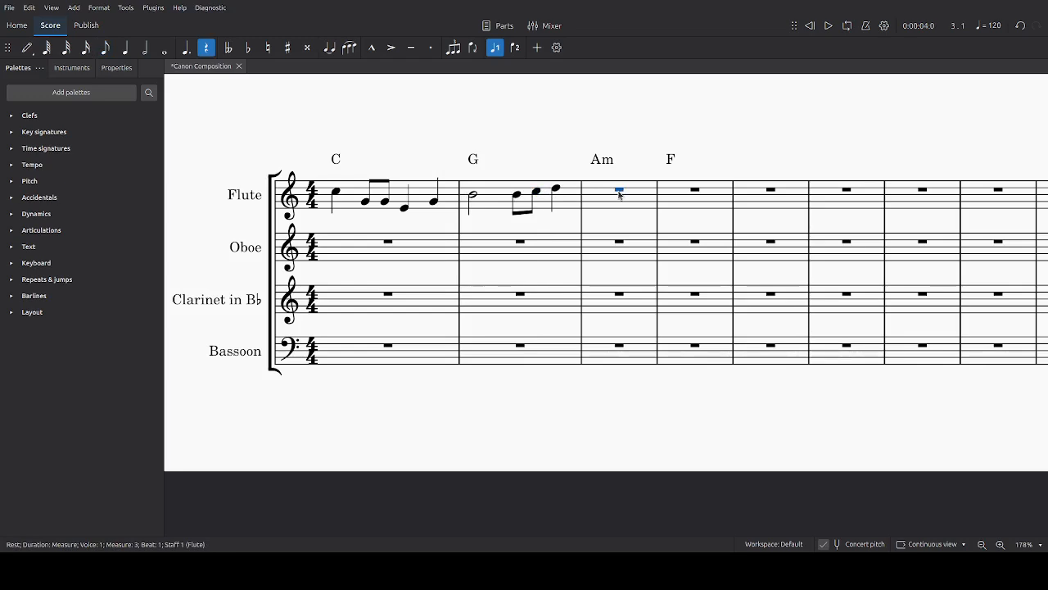
key("n")
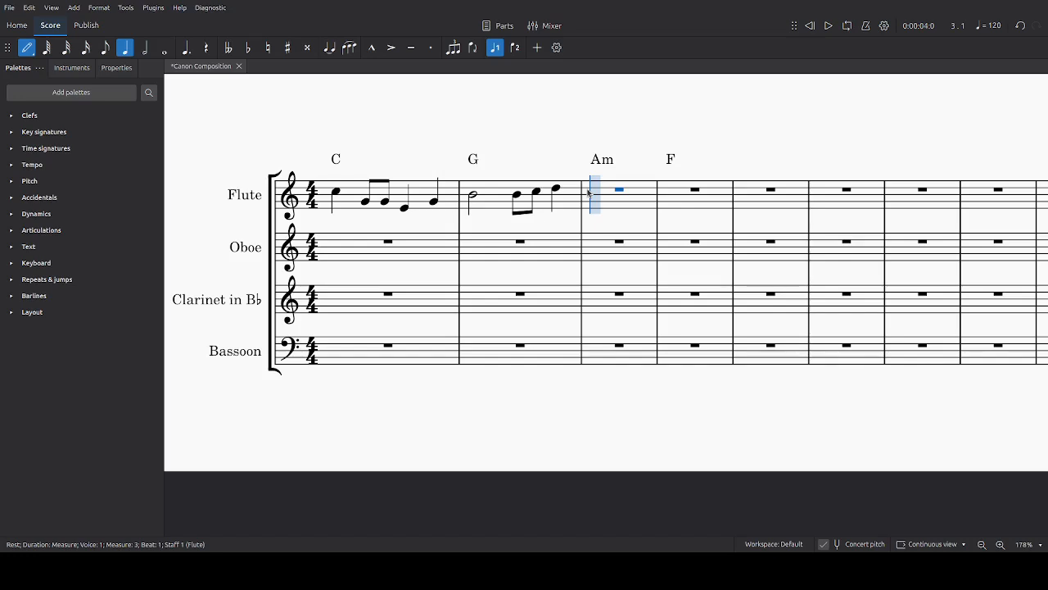
key("e")
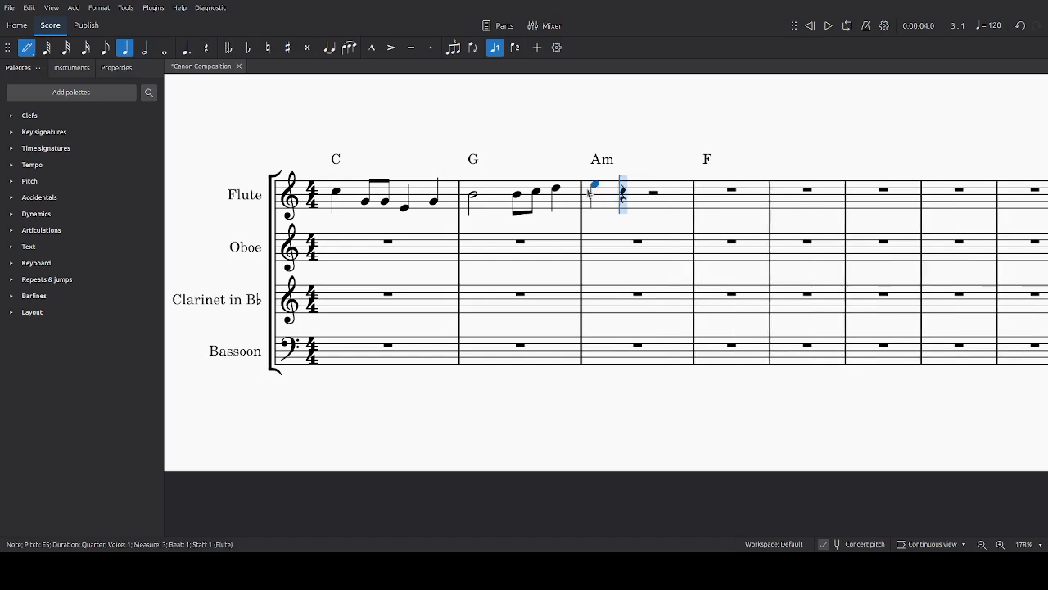
key("c")
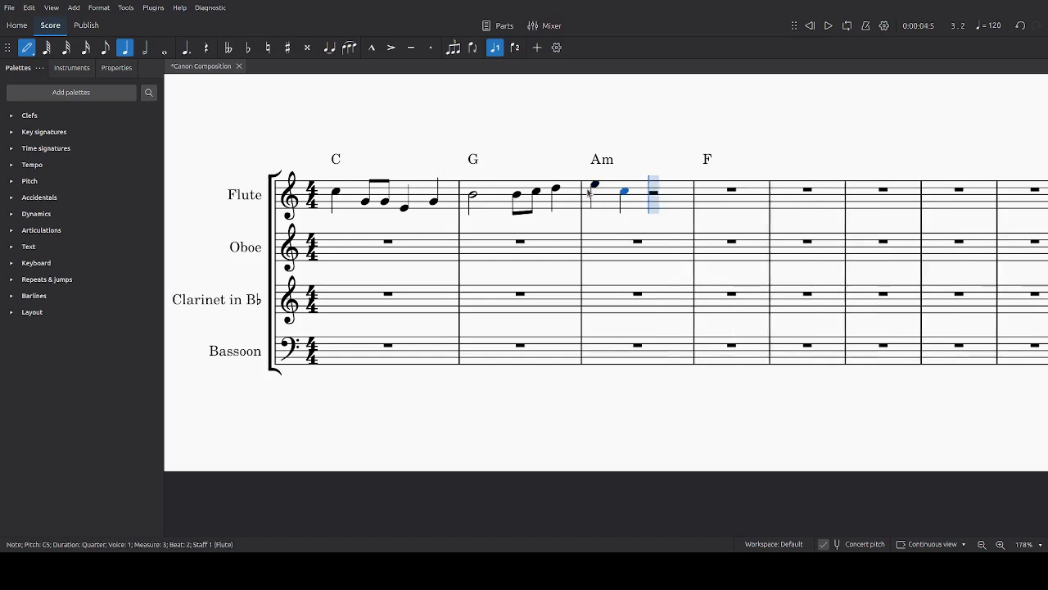
key("4")
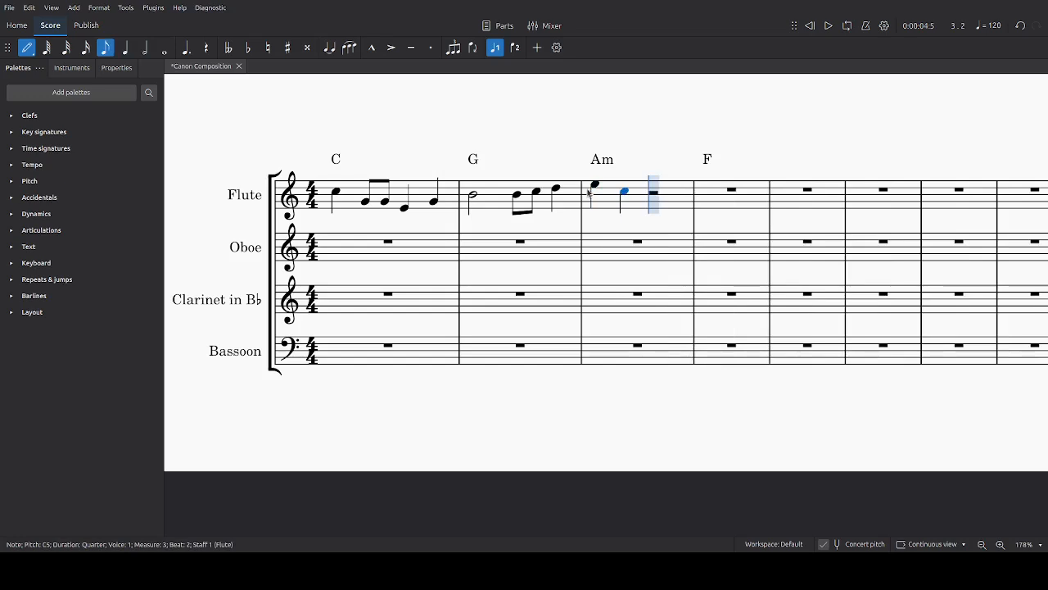
key("a")
key("a")
key("ctrl+Up")
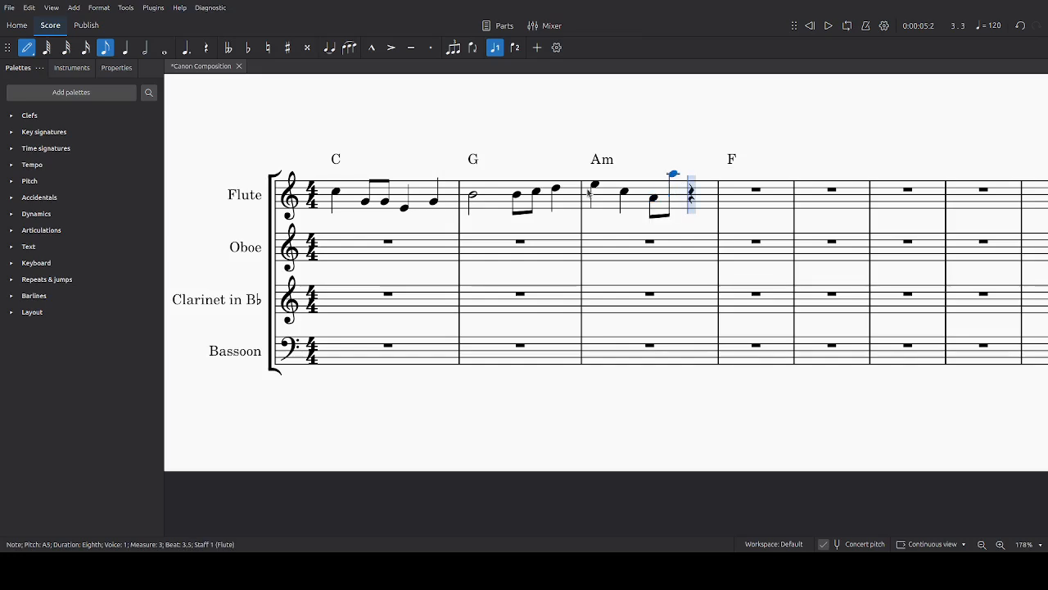
Complete flute measure 3 with a quarter-note E5 on beat 4
key("5")
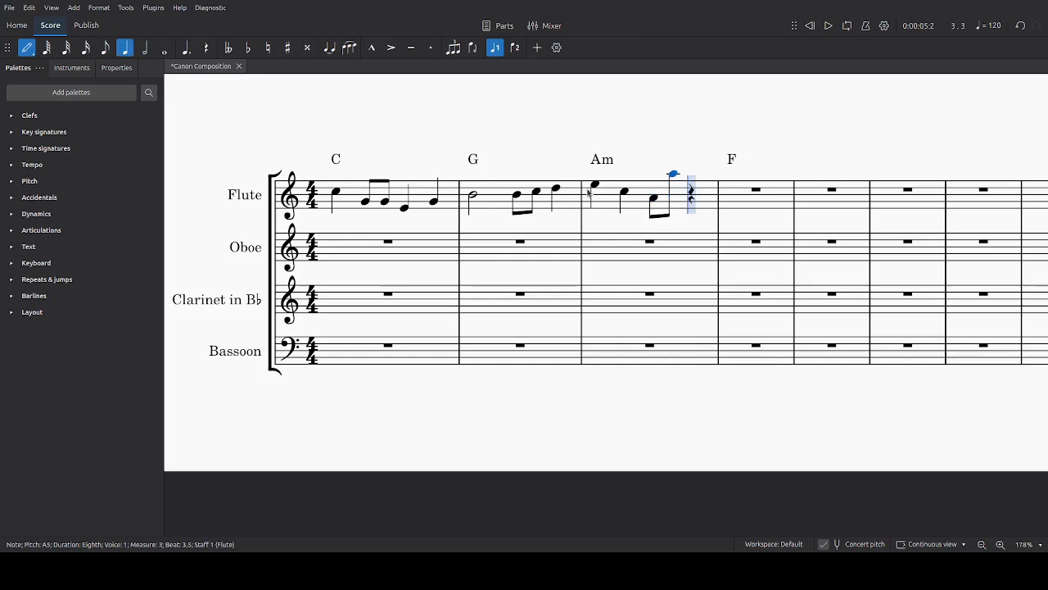
key("a")
key("Left")
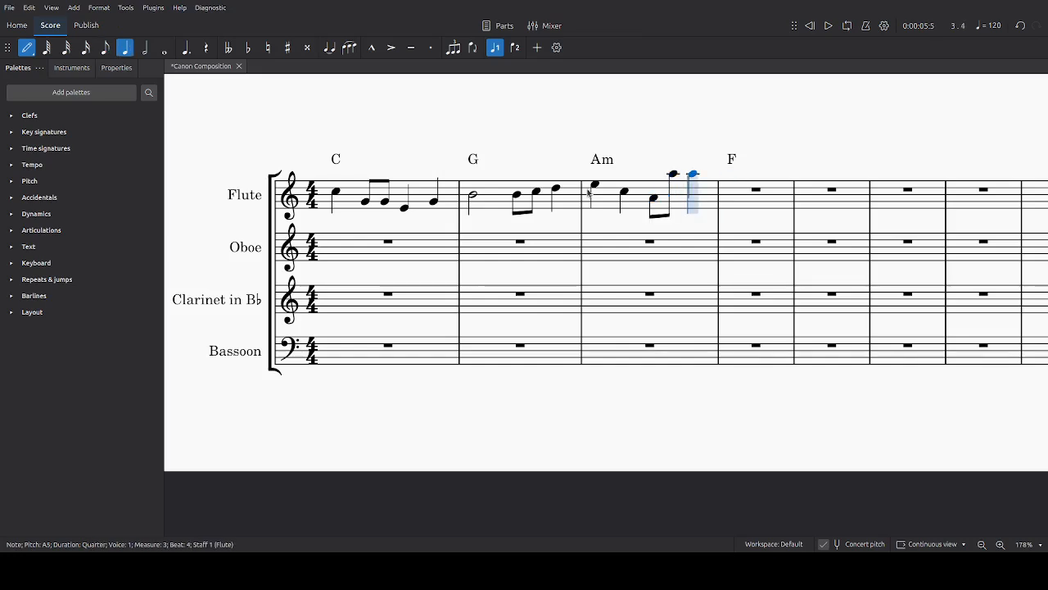
key("e")
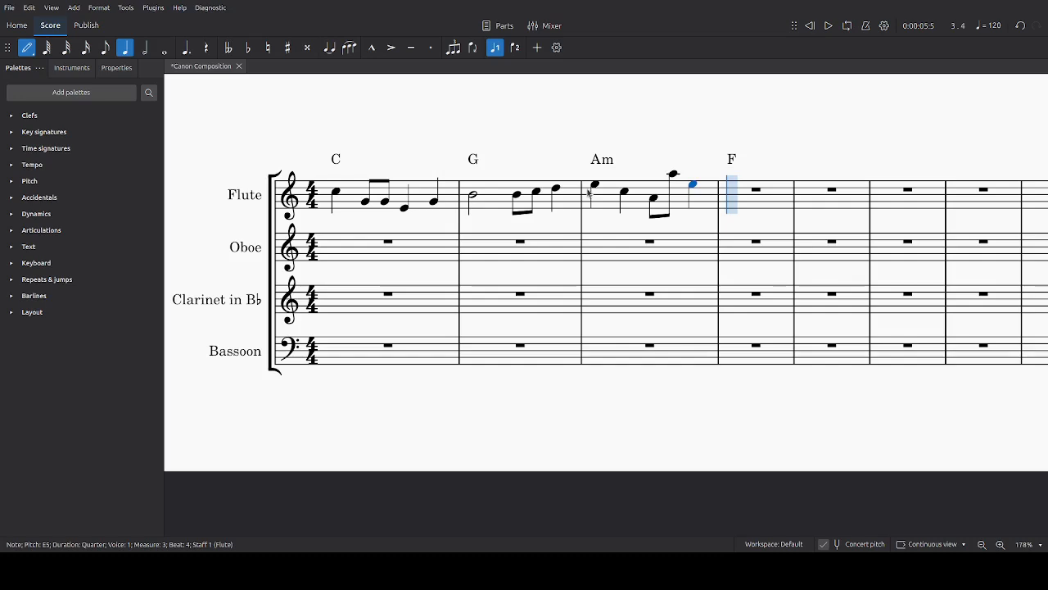
Fill flute measure 4 with eighth notes F5, E5, D5, and C5, followed by quarter notes A4 and C5
key("4")
key("f")
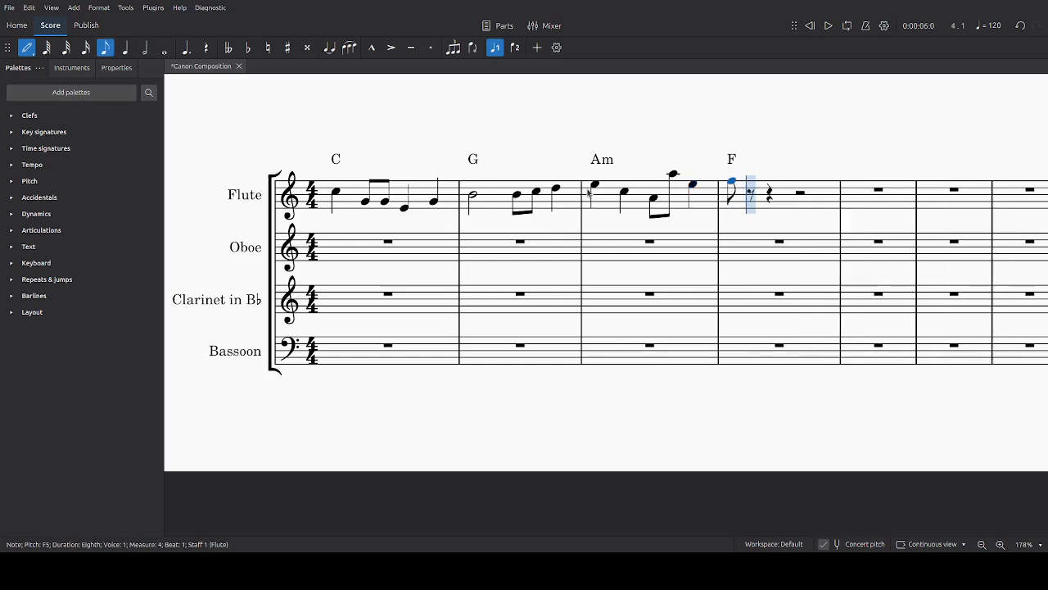
key("e")
key("d")
key("c")
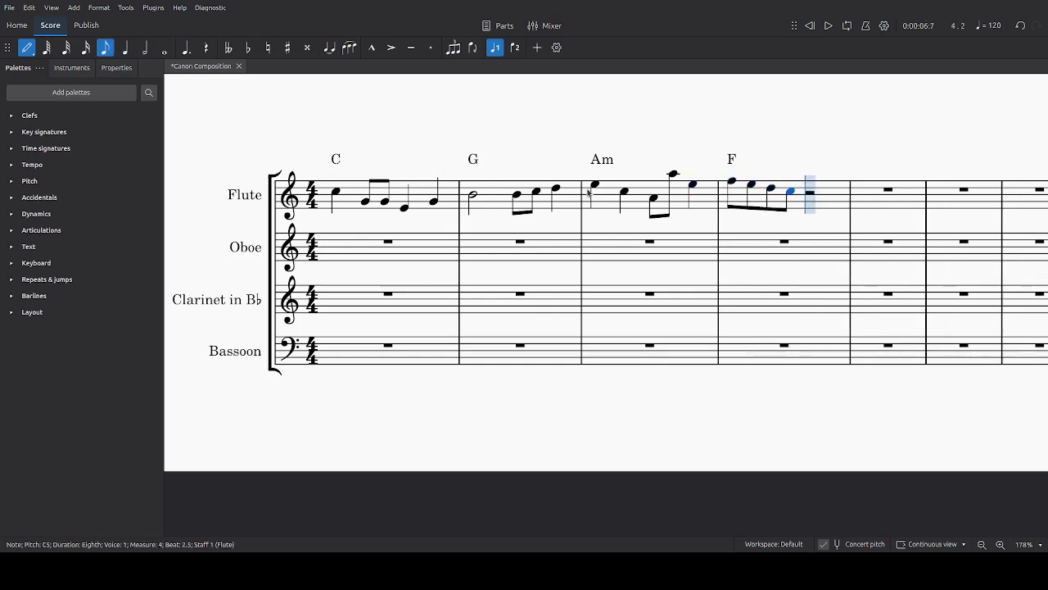
key("a")
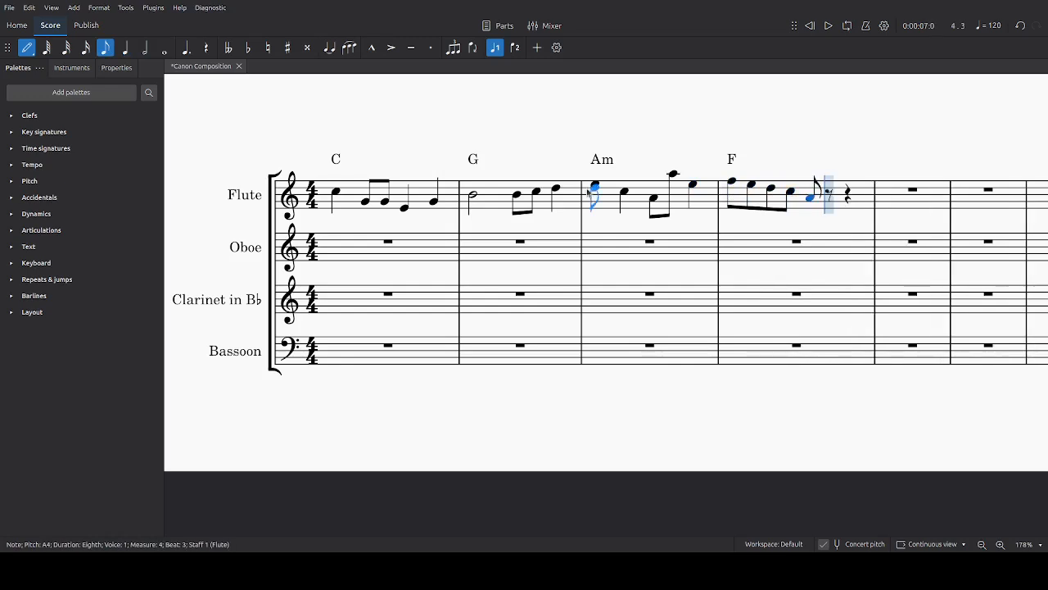
key("5")
key("a")
key("c")
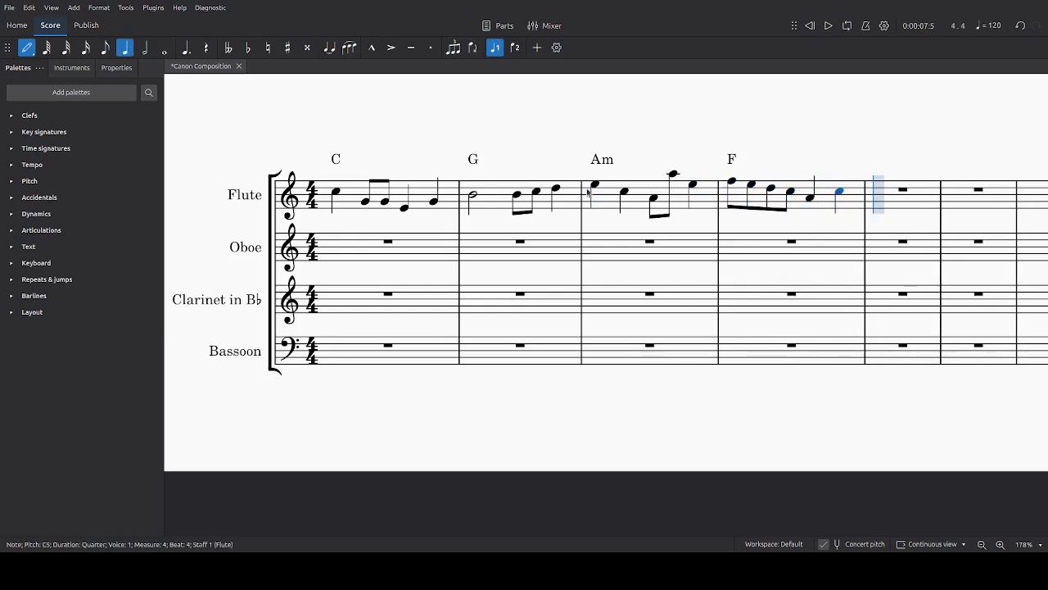
key("Escape")
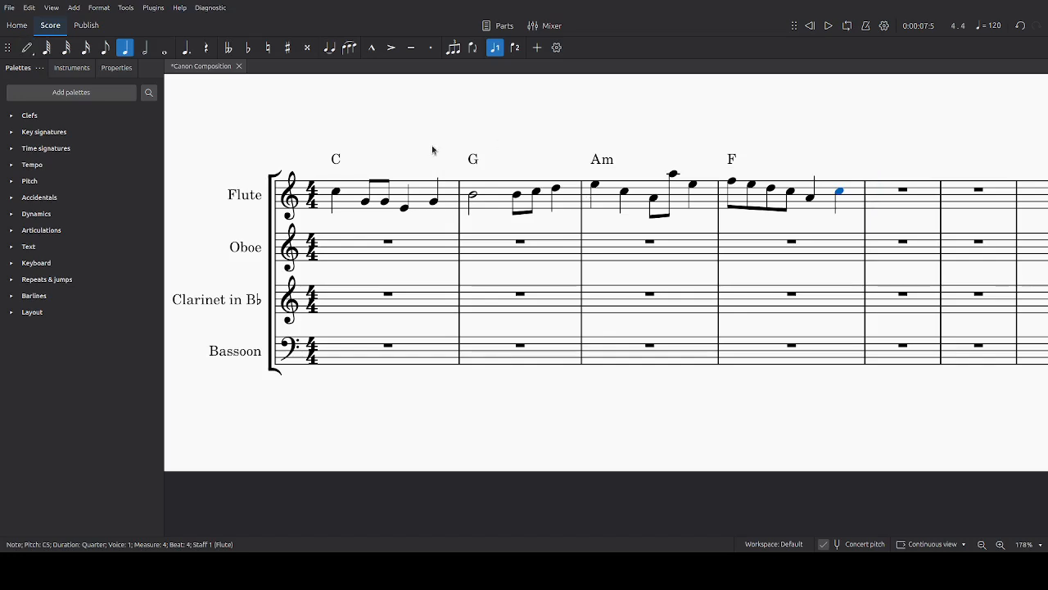
Play back the flute melody from the first note of measure 1 through measure 4
left_click(337, 195)
key("space")
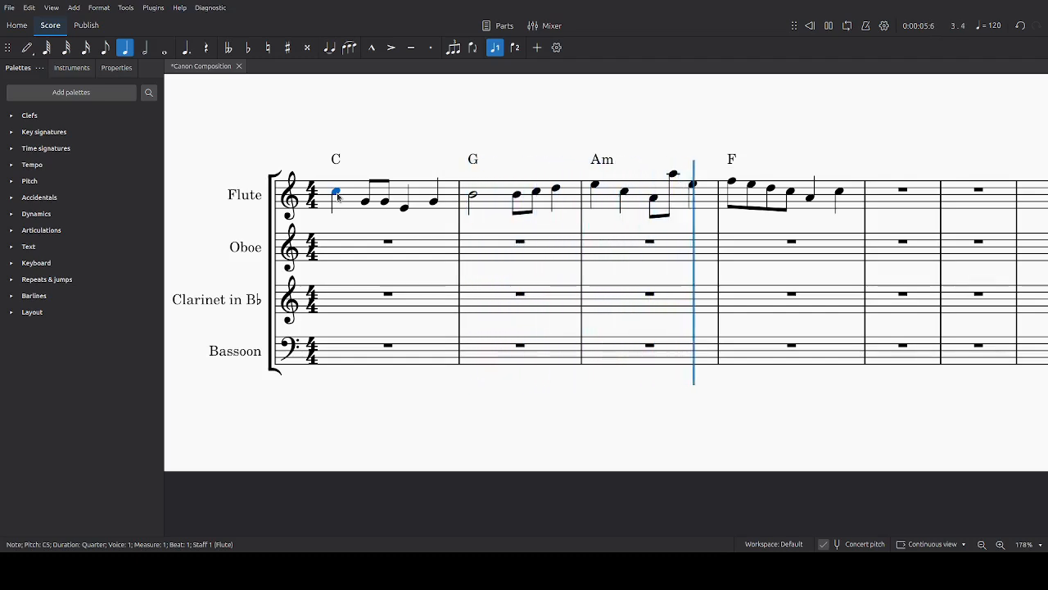
key("space")
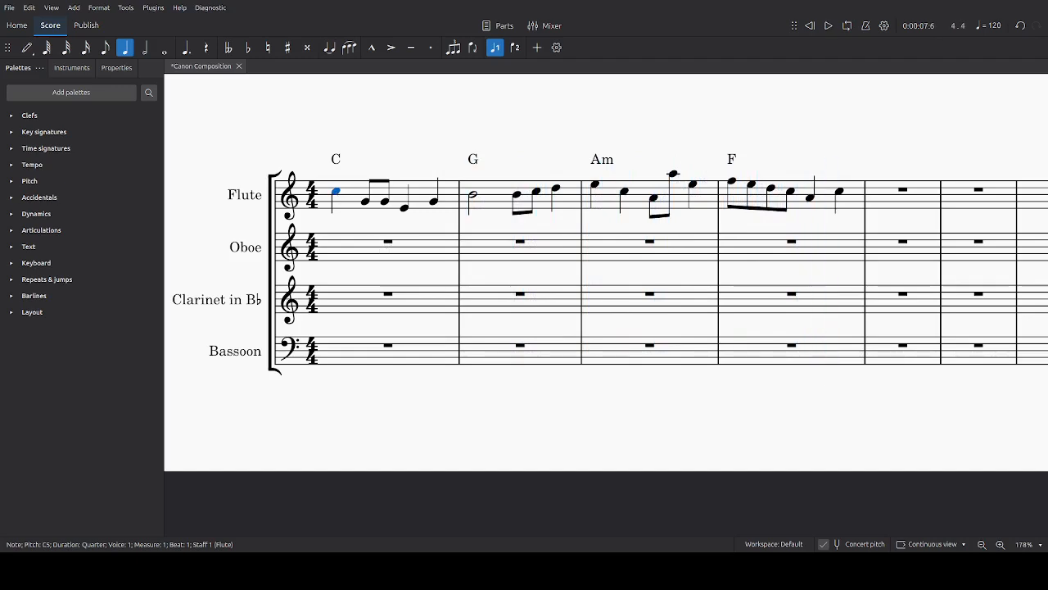
Mute the Chords.Flute channel in the mixer so the chord symbols do not sound during playback
left_click(551, 27)
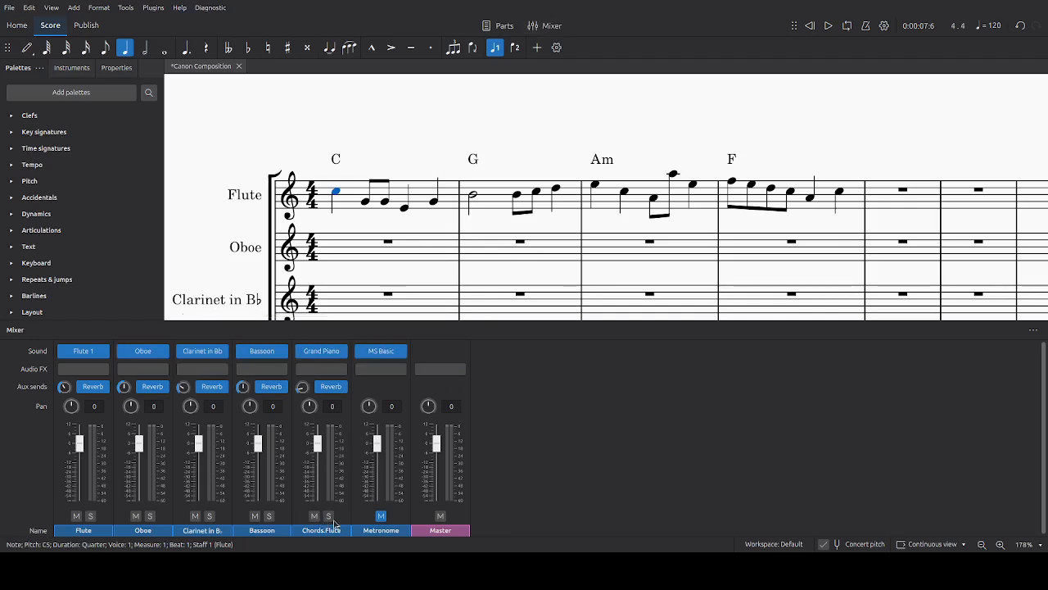
left_click(315, 516)
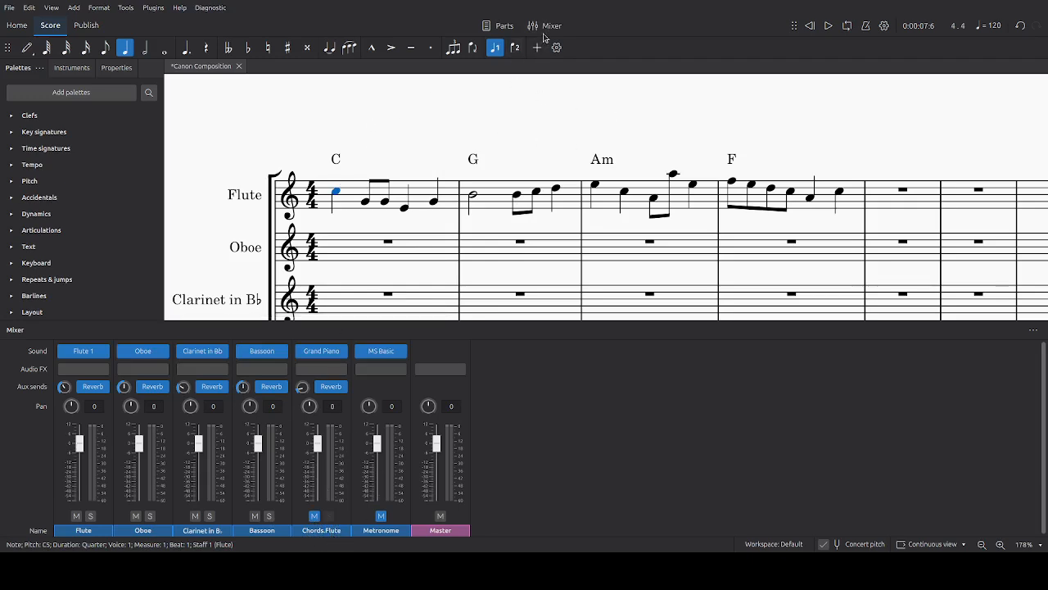
left_click(545, 27)
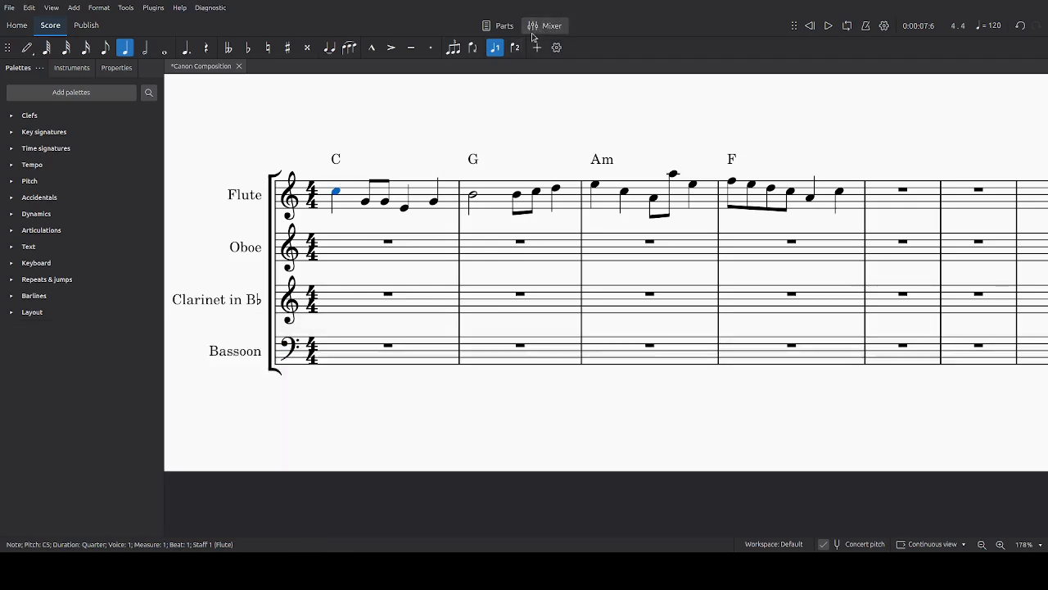
Fill oboe measure 1 with a half-note E5 and two quarter-note C5s
left_click(358, 249)
key("n")
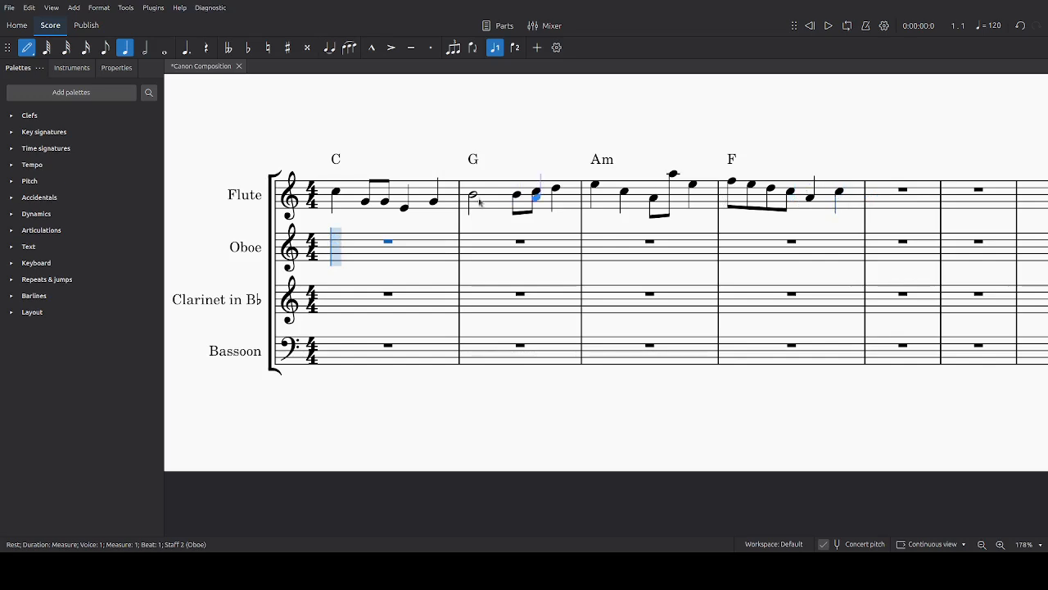
key("6")
left_click(337, 239)
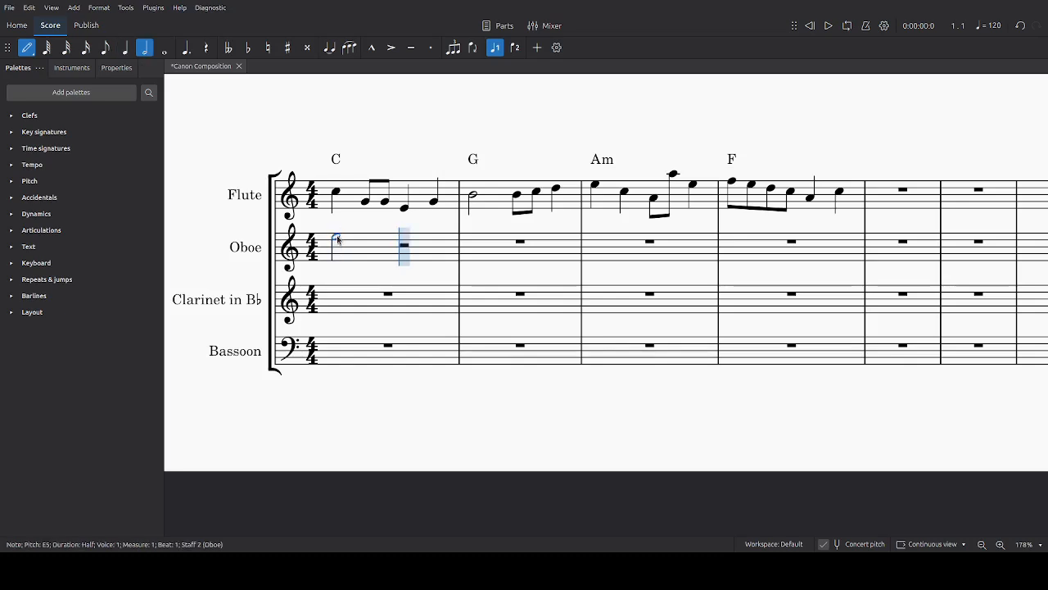
key("5")
key("c")
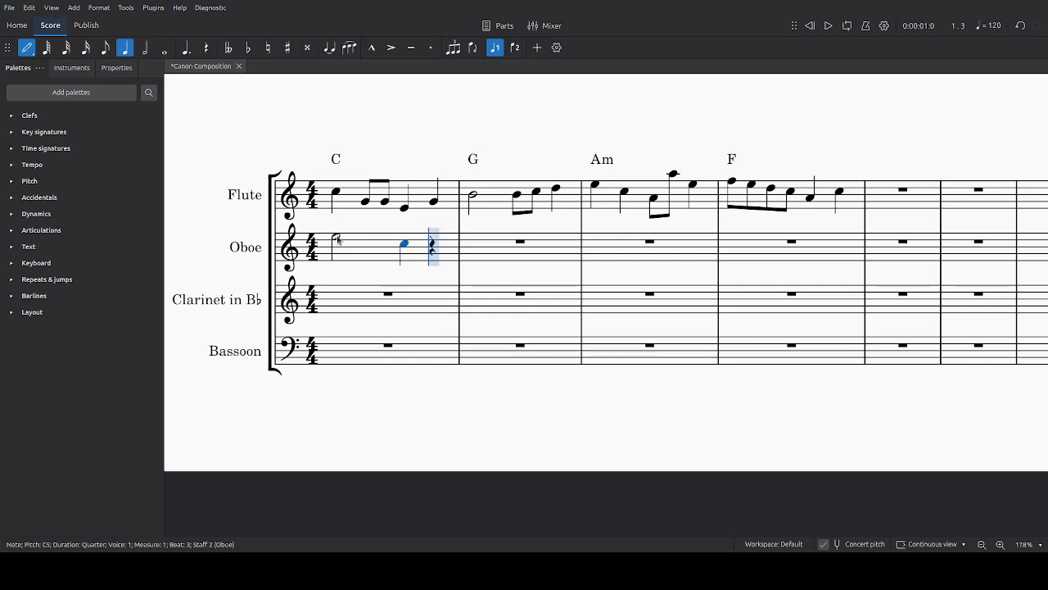
key("c")
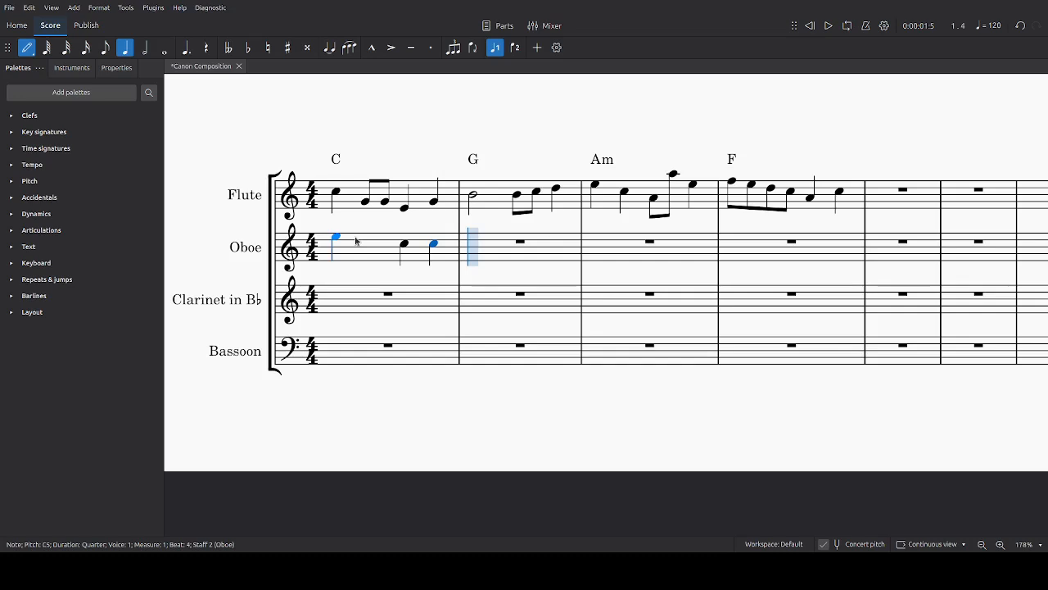
Fill oboe measure 2 with quarter notes D5 and G5 and a half-note G5, and start measure 3 with a quarter-note A5
key("d")
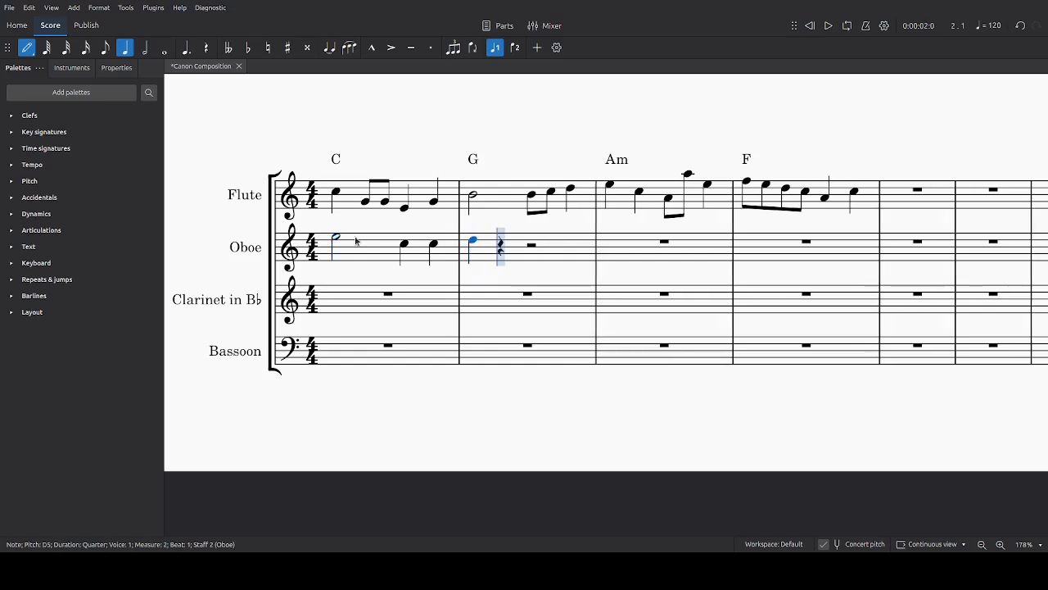
key("g")
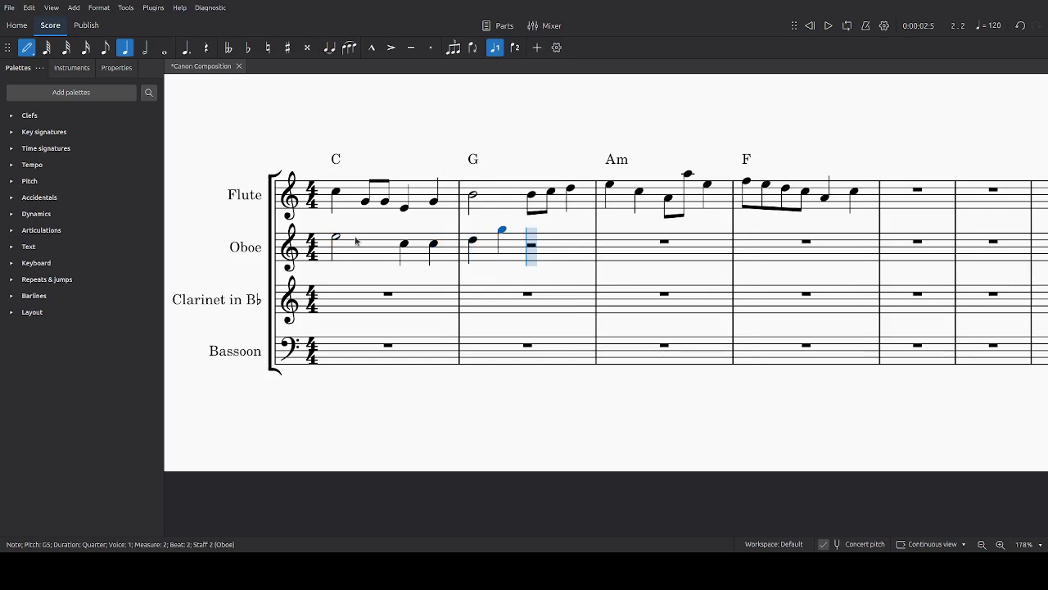
key("6")
key("g")
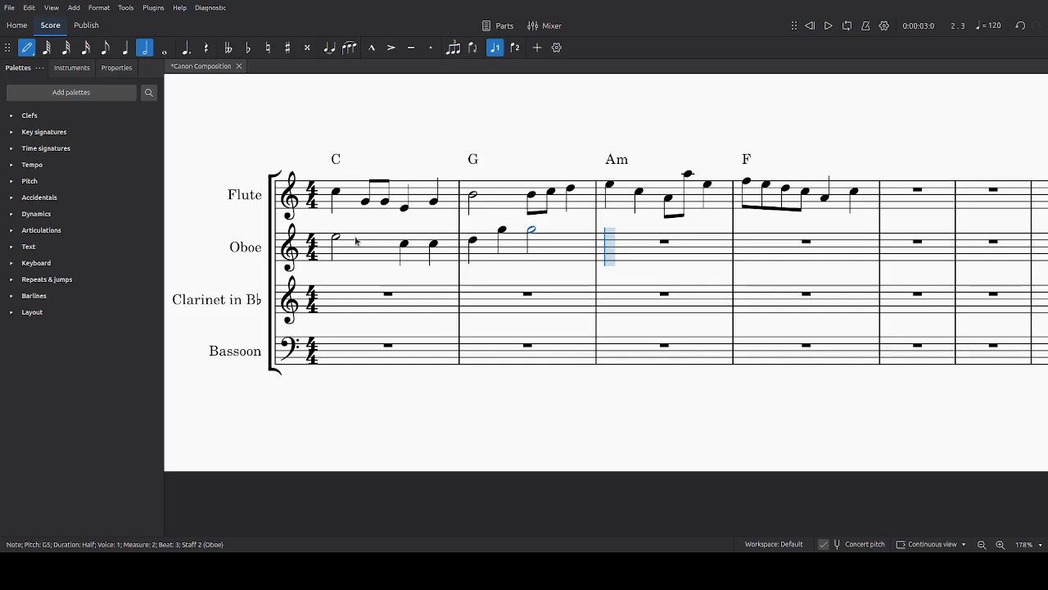
key("5")
key("a")
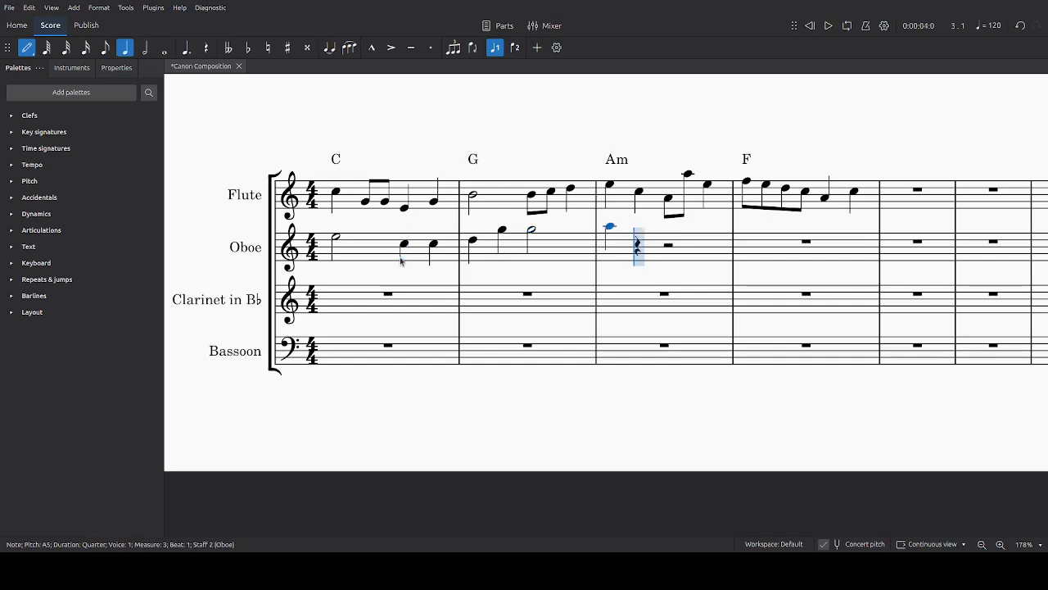
key("c")
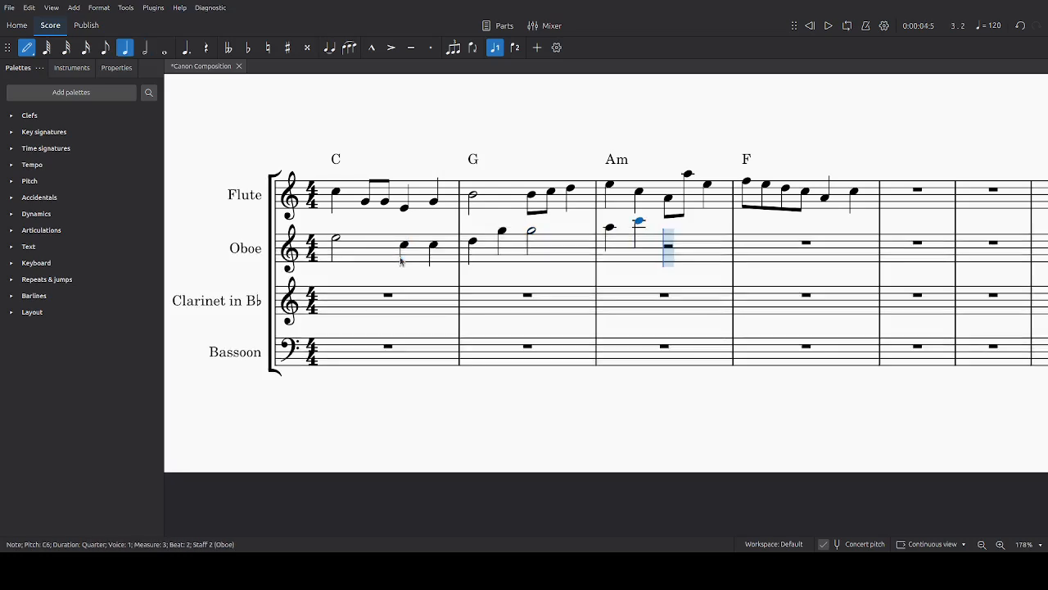
key("e")
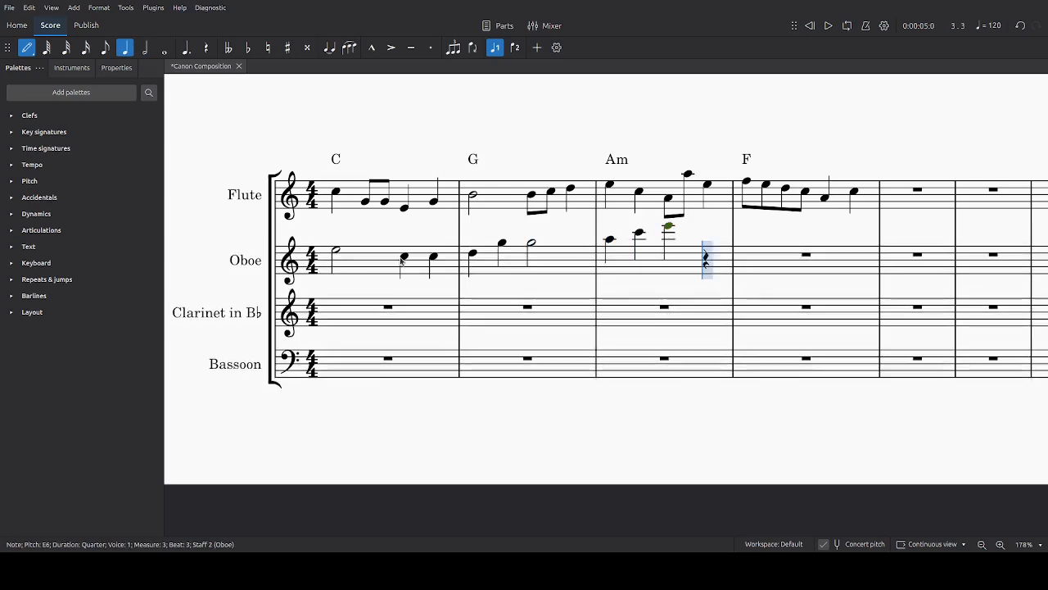
key("Left")
key("Left")
Complete oboe measure 3 with quarter notes E5 and C5 on beats 2 and 3 and eighth notes B4 and A4 on beat 4
key("e")
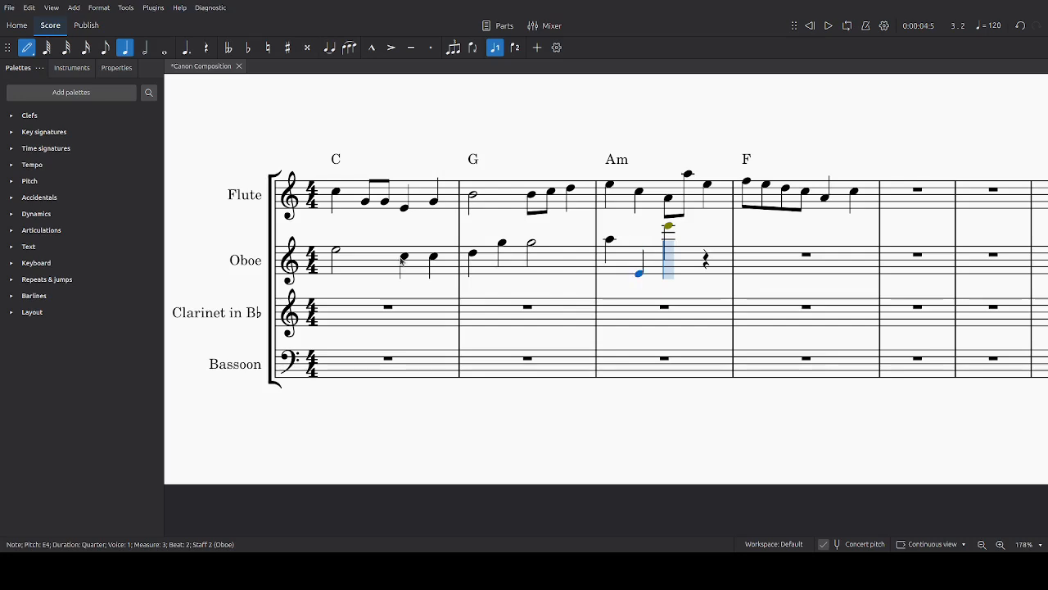
key("Right")
key("c")
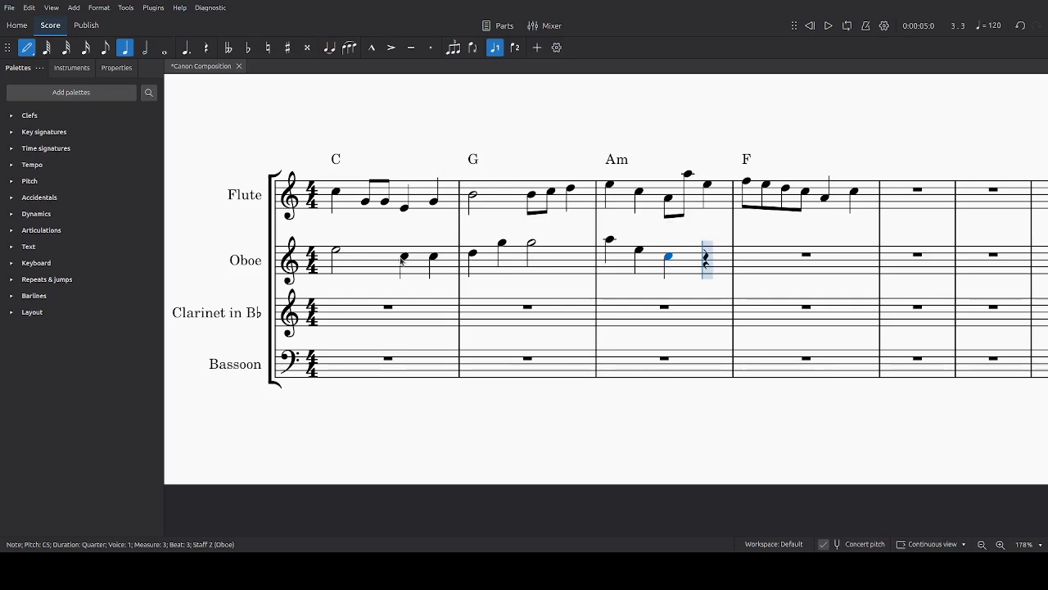
key("b")
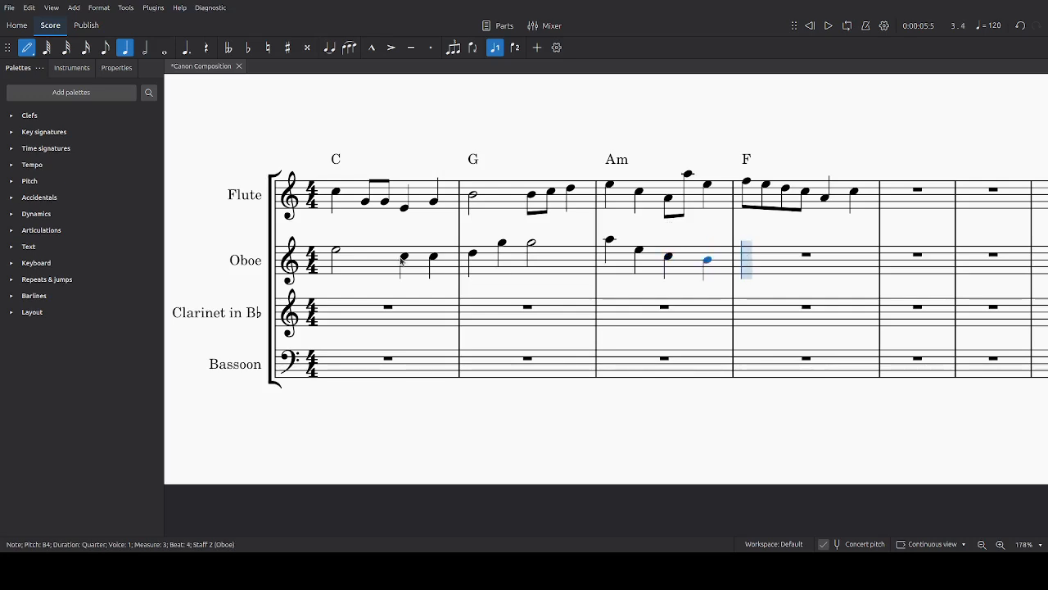
key("4")
key("a")
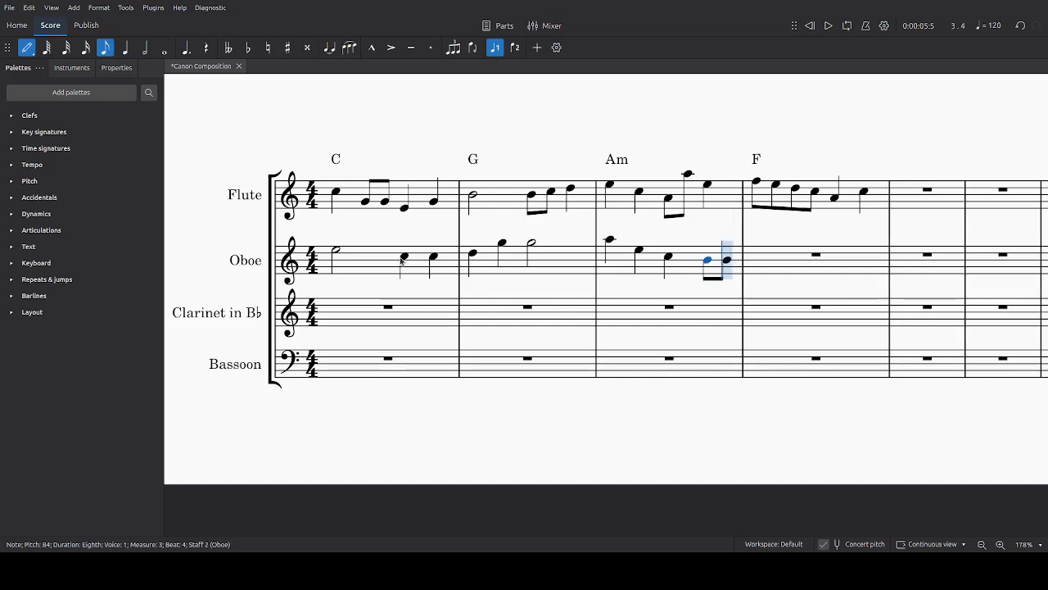
key("a")
key("Escape")
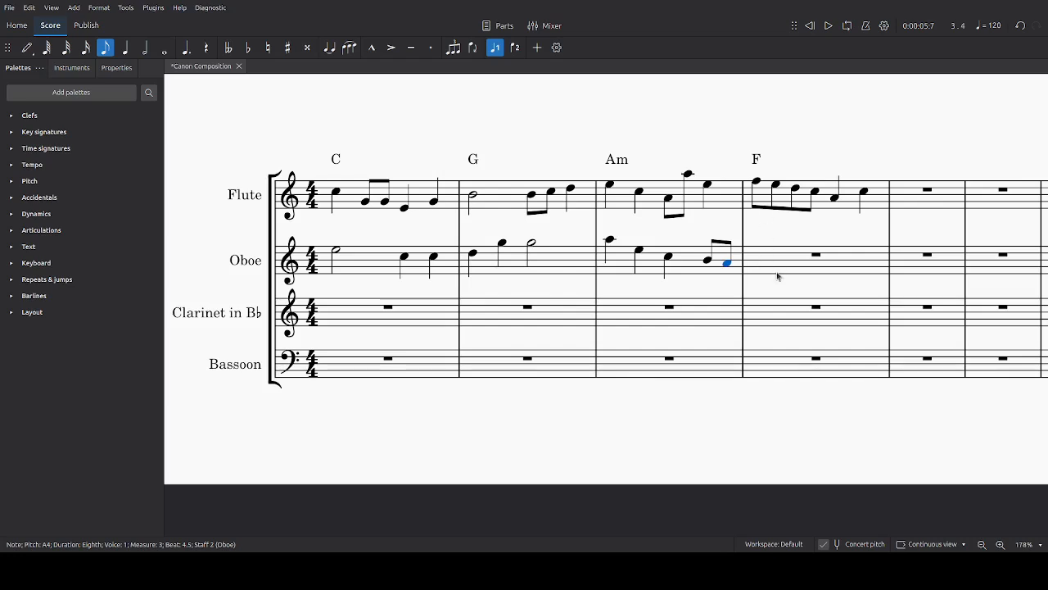
Fill oboe measure 4 through beat 3 with eighth notes A4 and G4 and quarter notes F4 and C4
key("n")
key("Right")
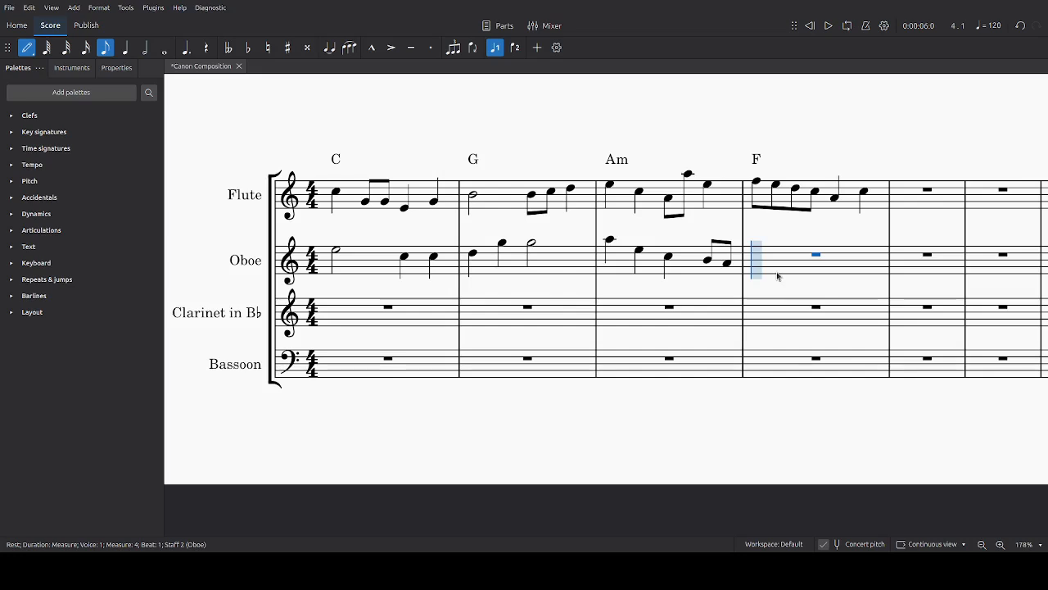
key("f")
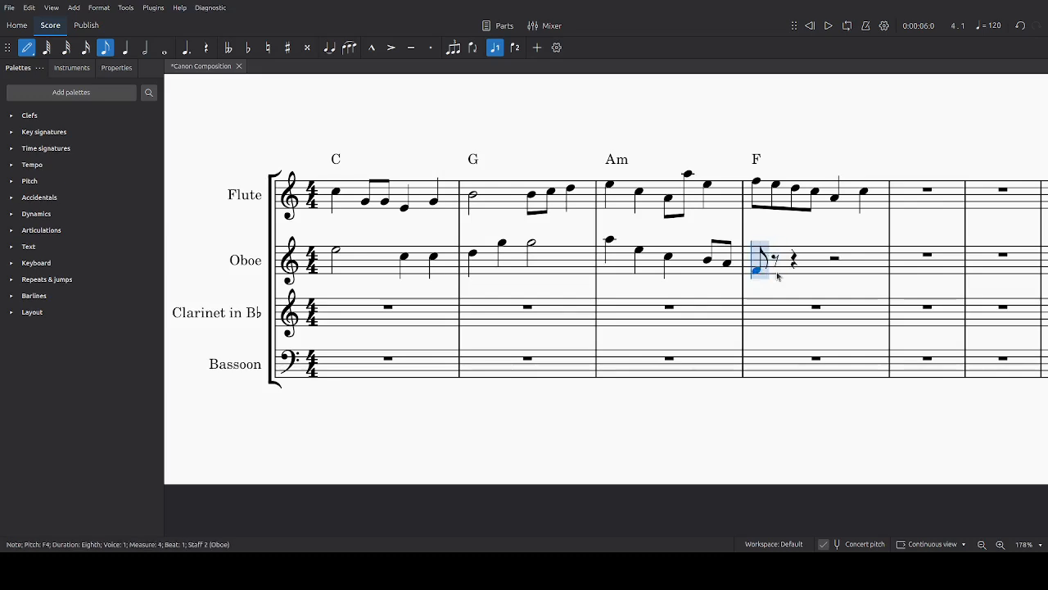
key("a")
key("g")
key("5")
key("f")
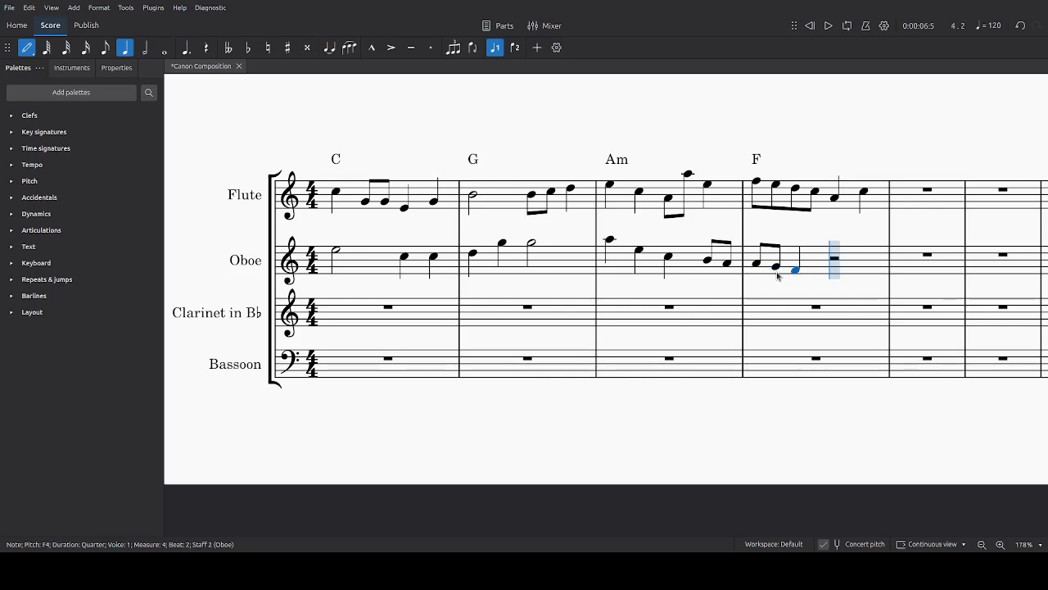
key("c")
key("Left")
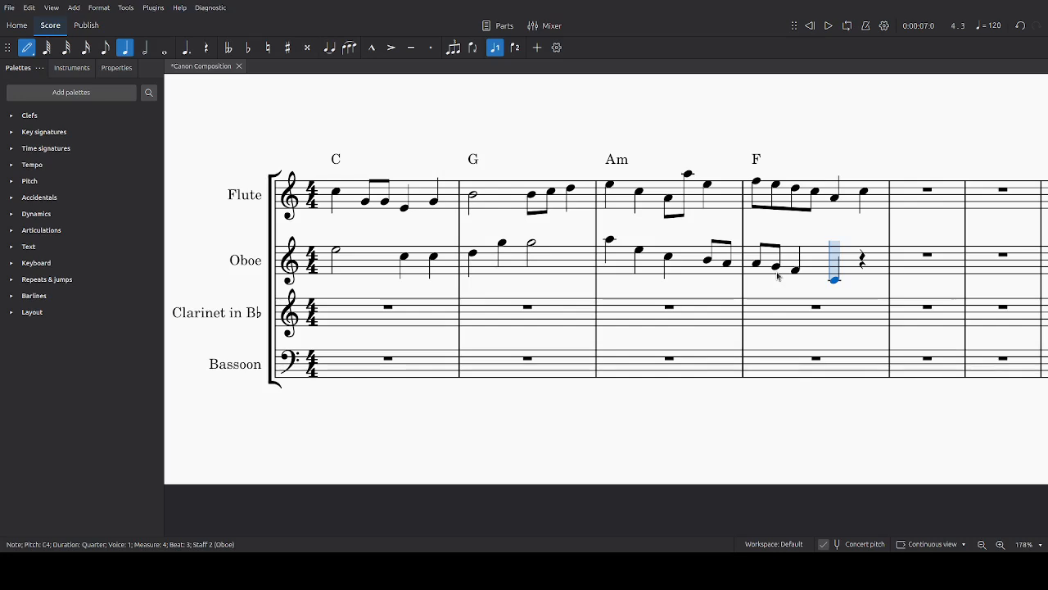
key("4")
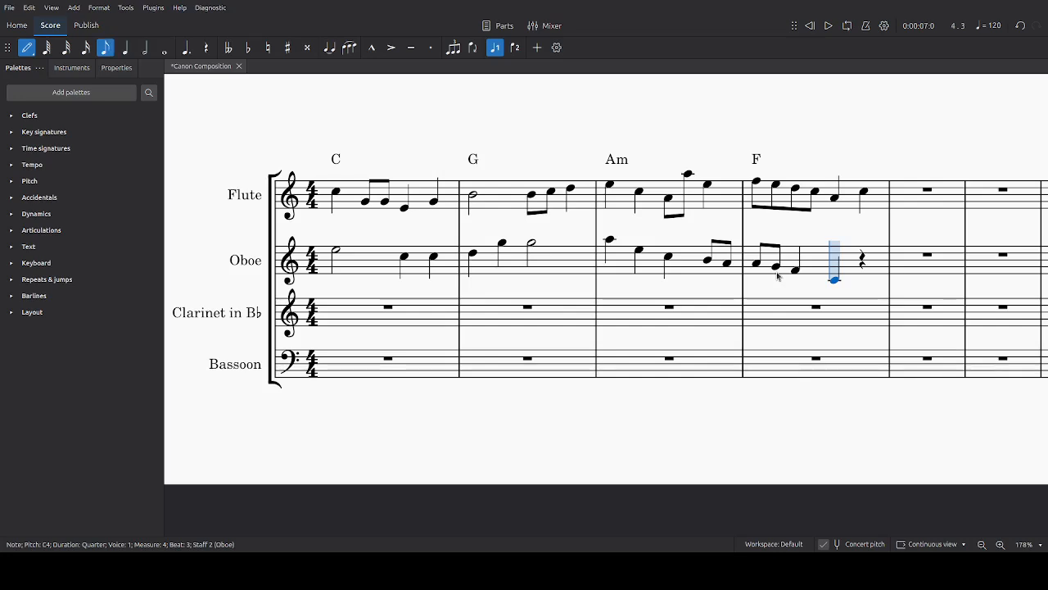
key("Escape")
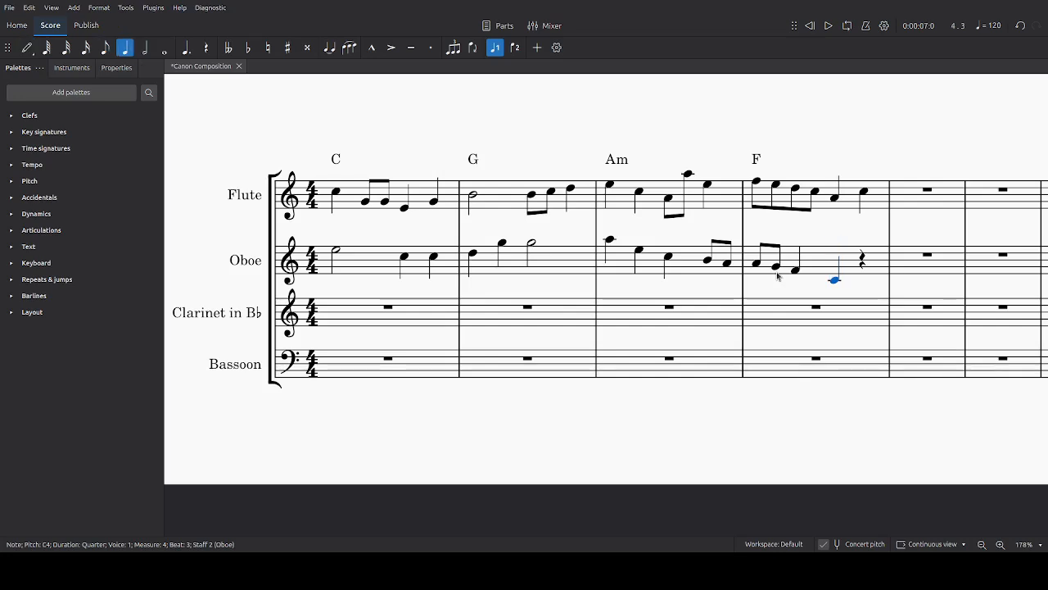
Raise the beat-3 C4 in oboe measure 4 by an octave and add a quarter-note F5 on beat 4
left_click(354, 263)
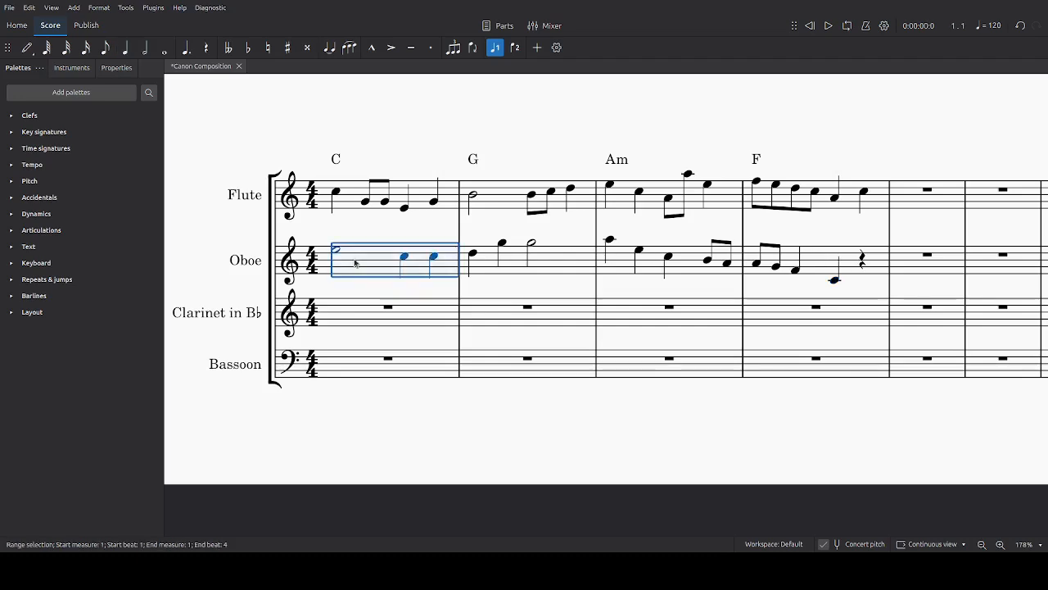
left_click(826, 259, "shift")
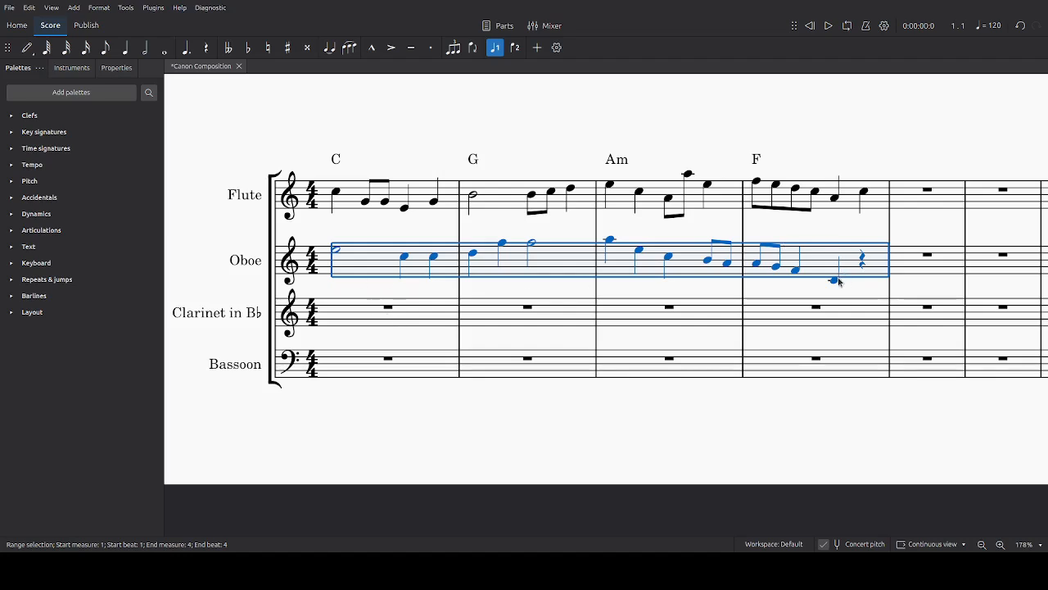
left_click(835, 280)
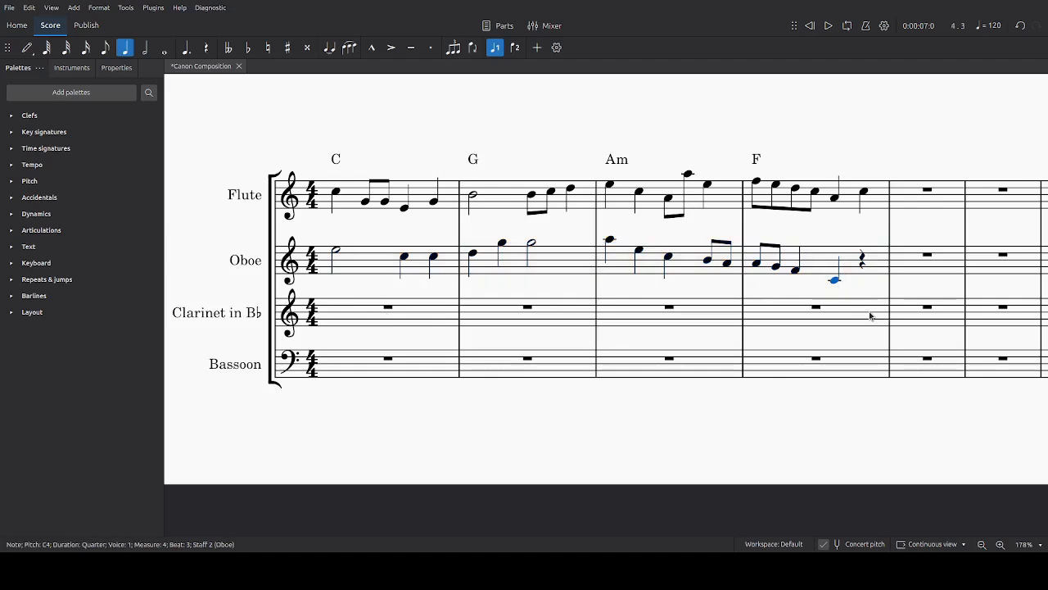
key("ctrl+Up")
key("n")
key("f")
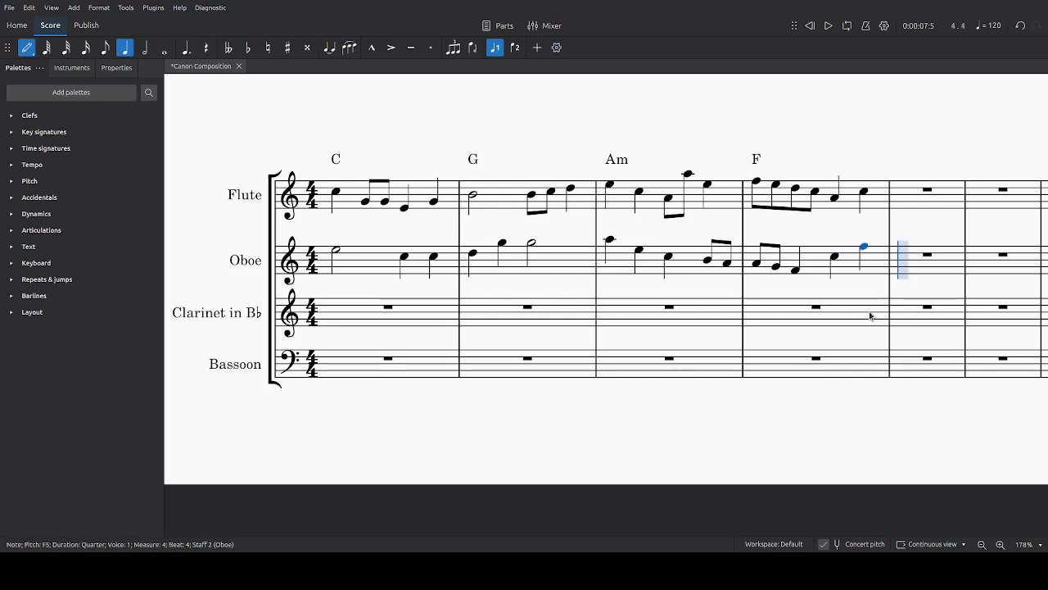
key("Escape")
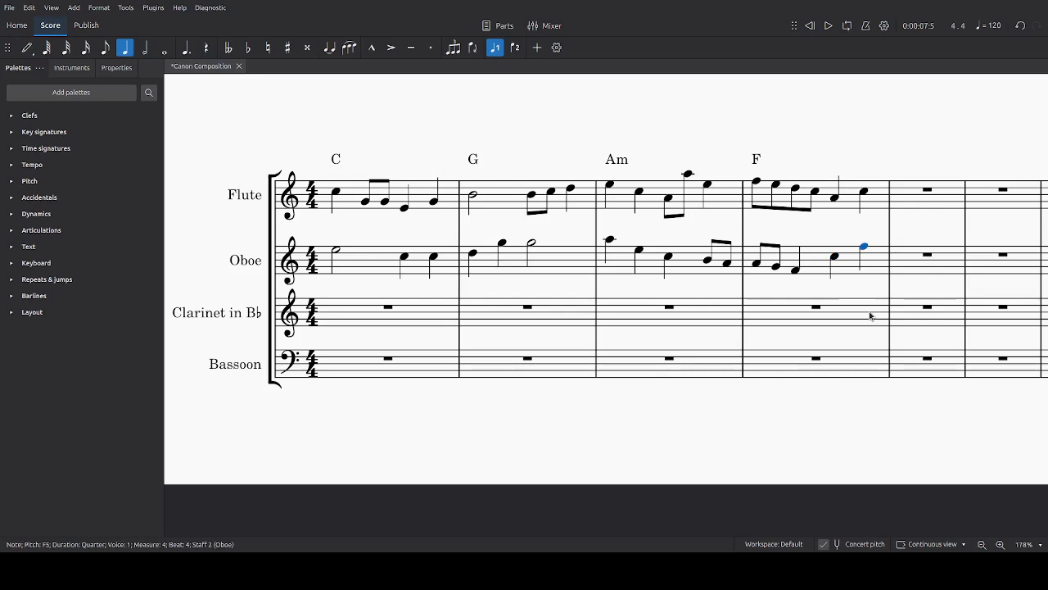
Play the score back from measure 1 and tie the oboe's last A4 in measure 3 to the first note of measure 4
left_click(355, 262)
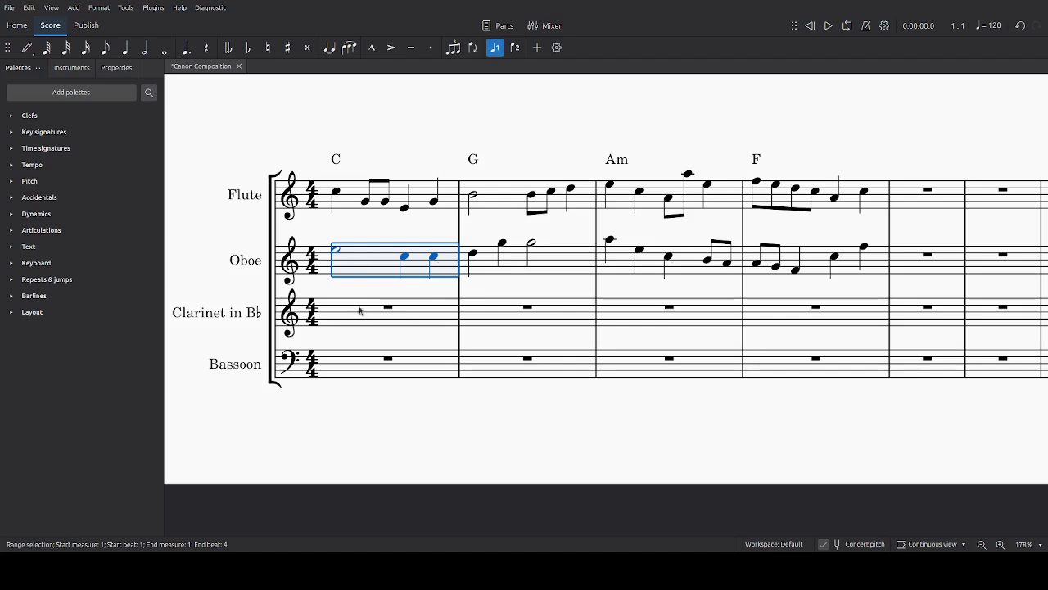
left_click(337, 194)
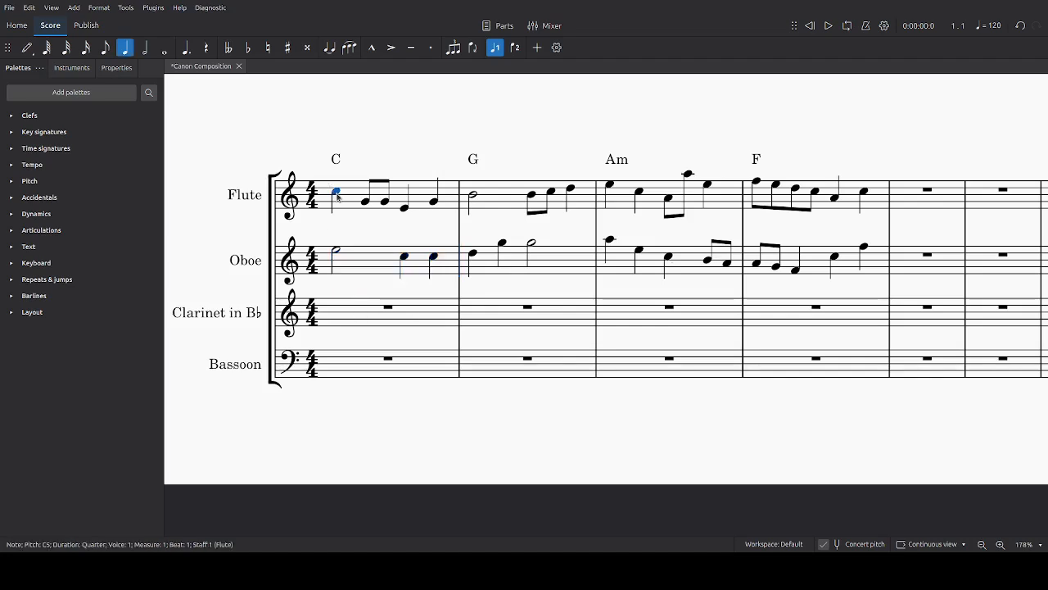
key("space")
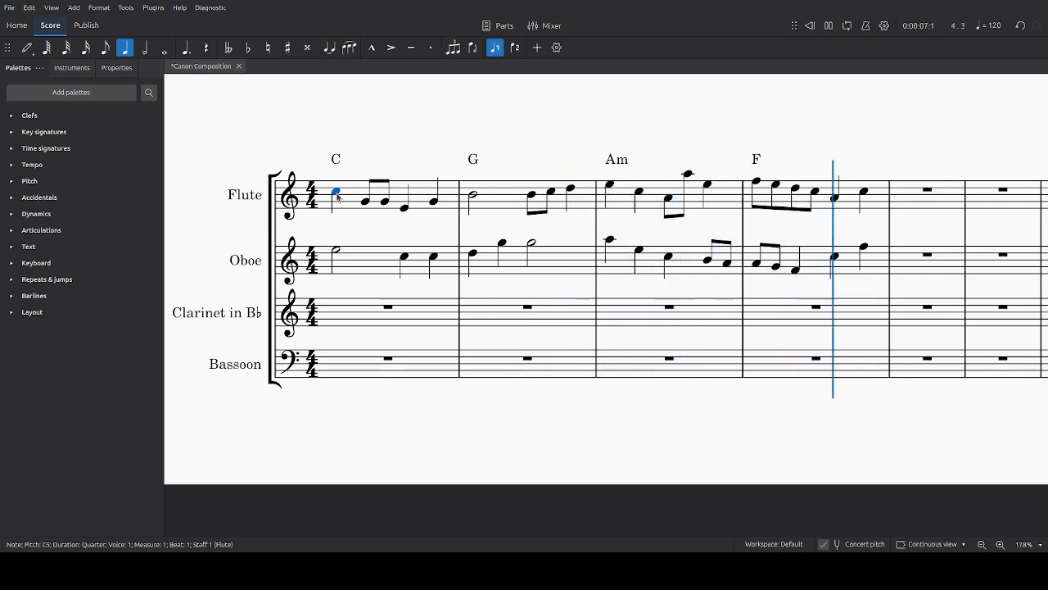
key("space")
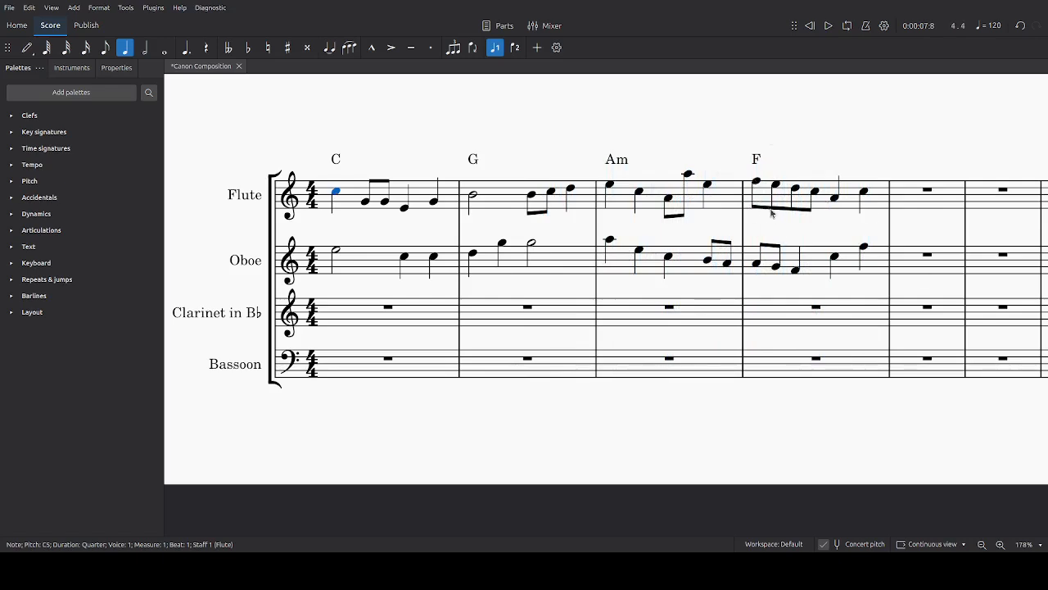
left_click(727, 263)
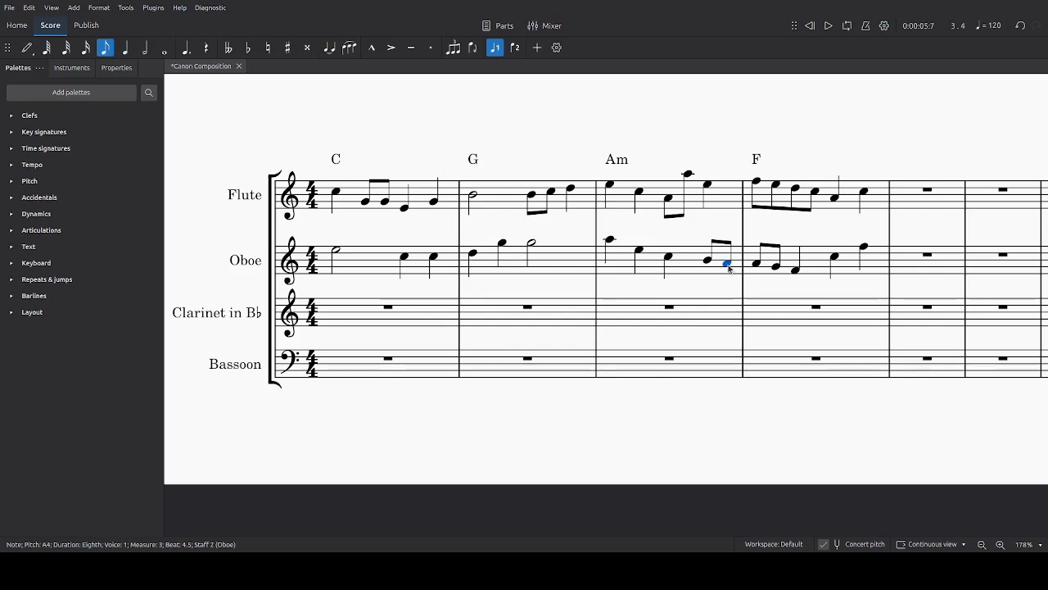
key("t")
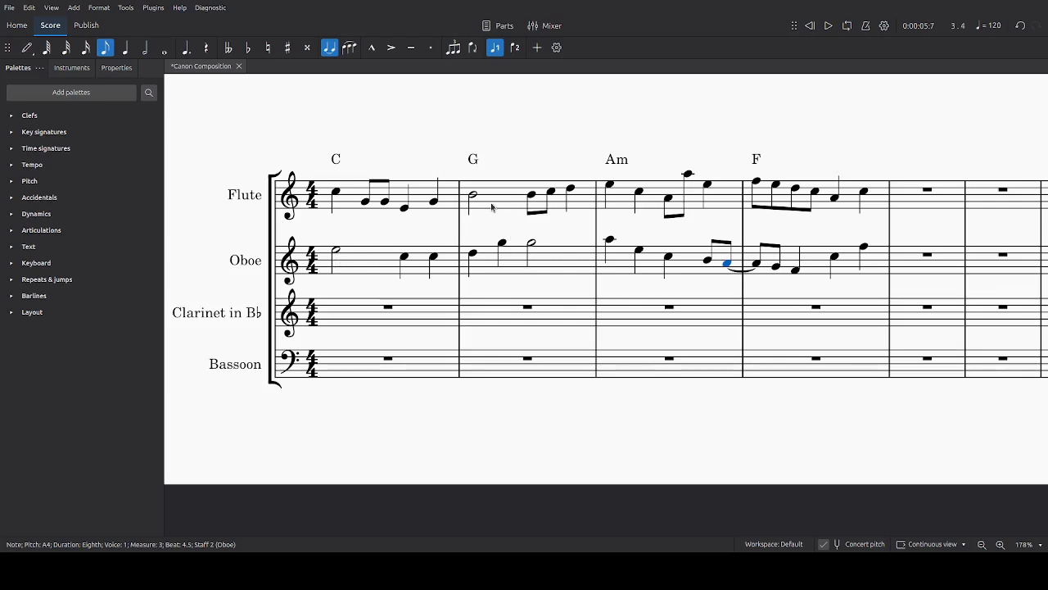
Fill clarinet measure 1 with quarter notes G5 and E5 and eighth notes C5, G4, F4 and E4
left_click(366, 313)
key("n")
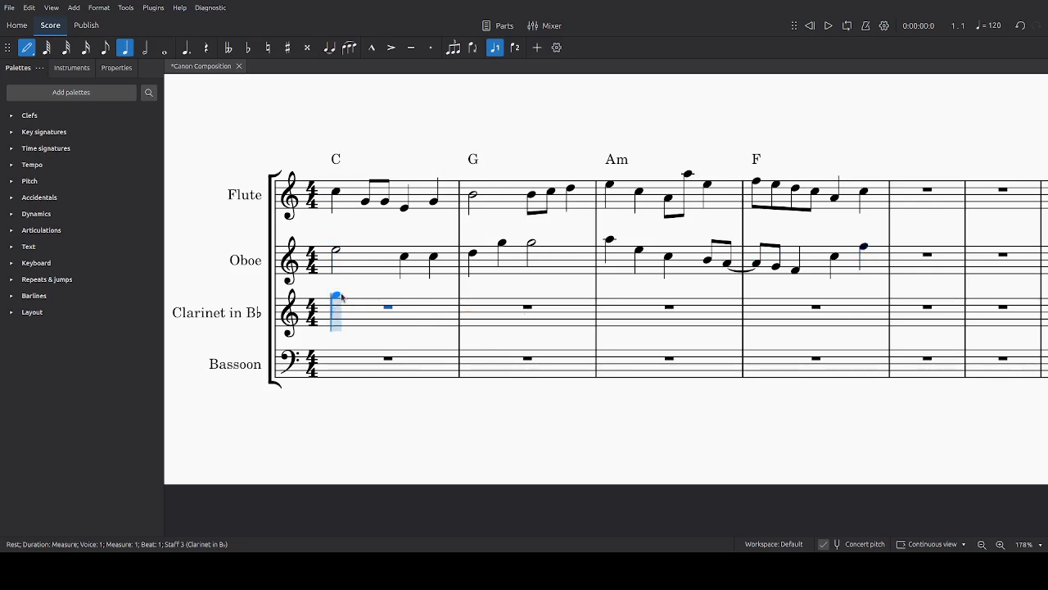
left_click(341, 293)
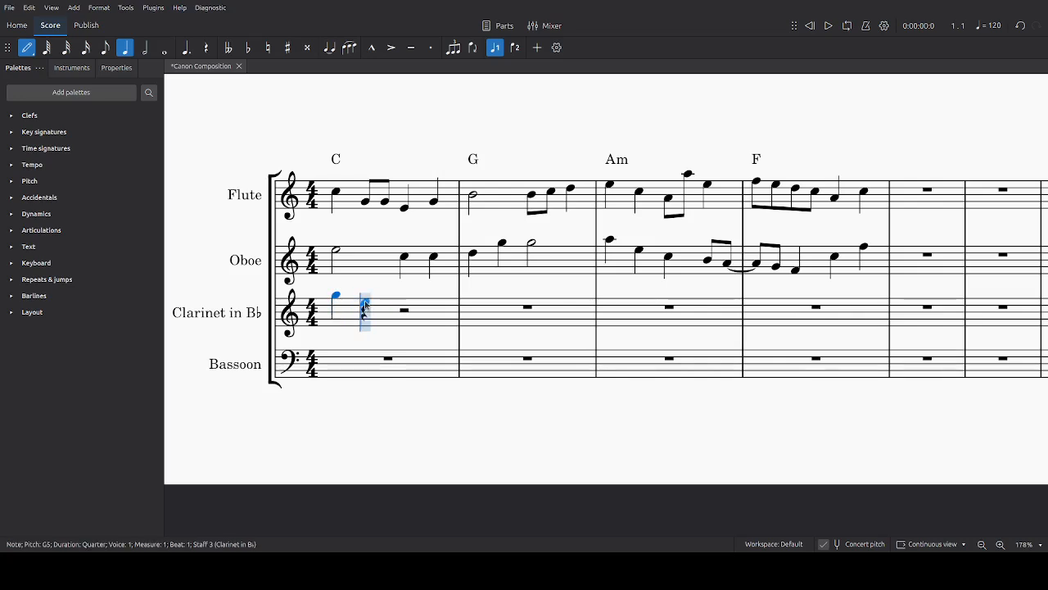
left_click(364, 303)
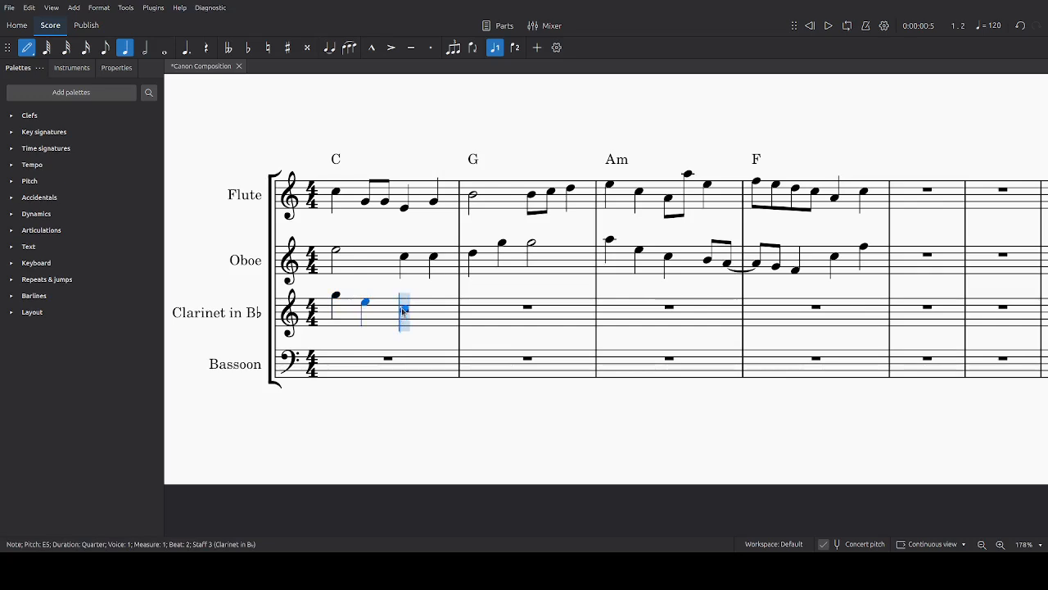
key("4")
left_click(403, 310)
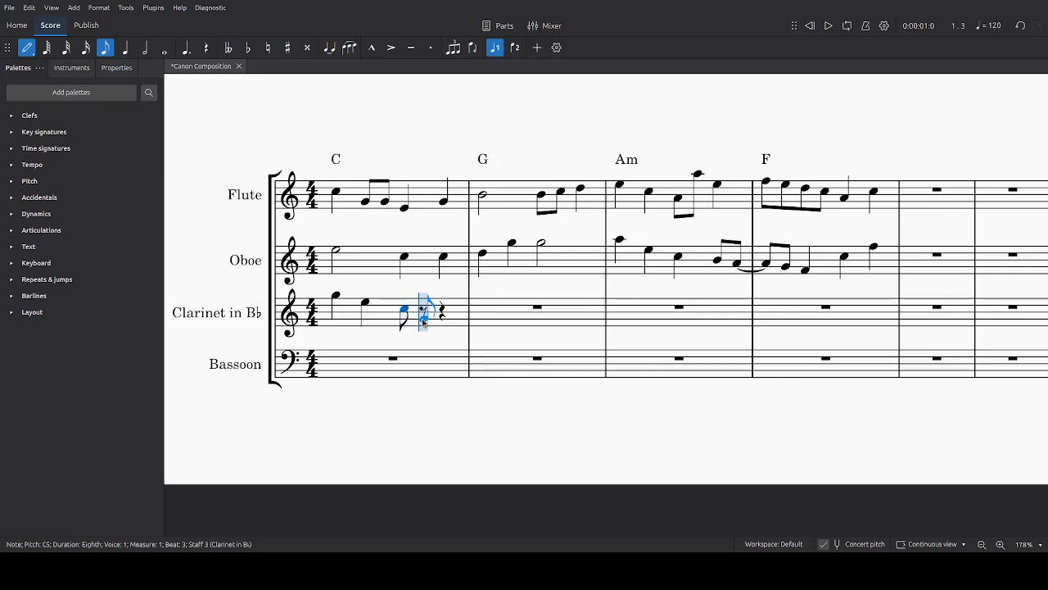
left_click(423, 321)
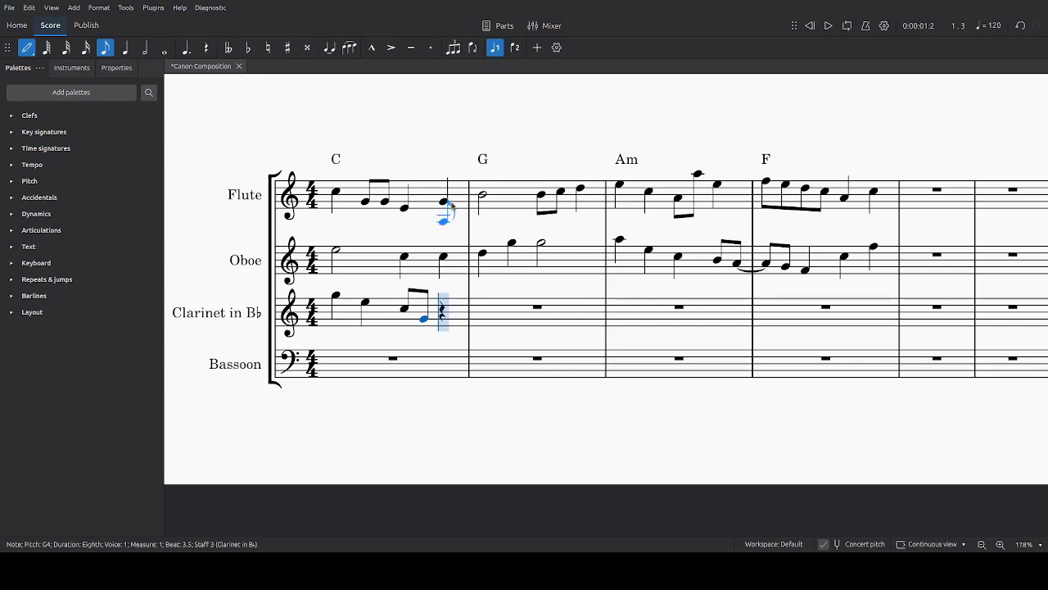
left_click(453, 328)
left_click(458, 328)
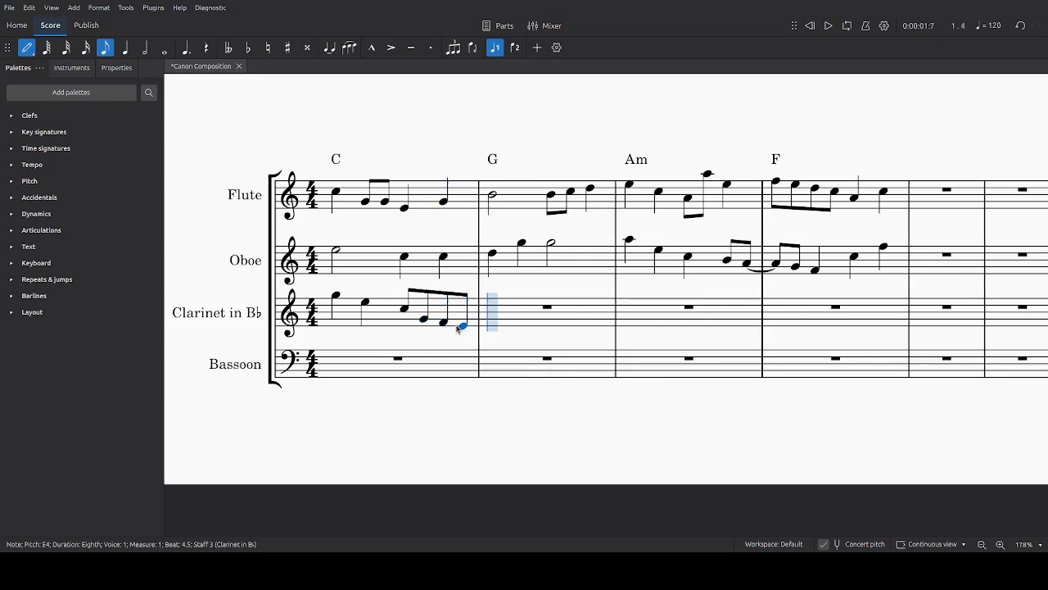
key("Escape")
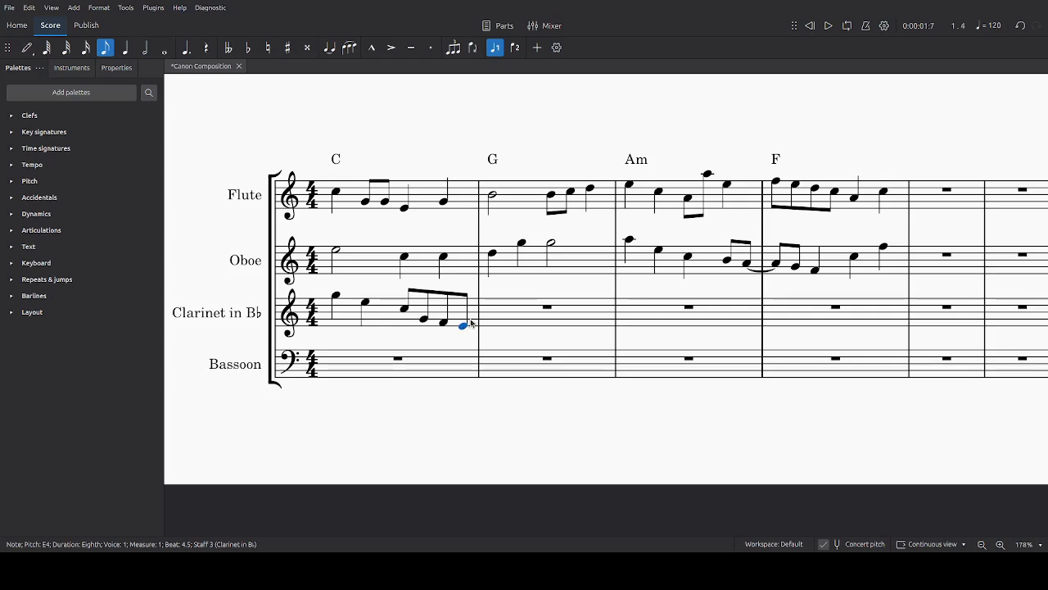
Start clarinet measure 2 with eighth notes D4 and C4 on beat 1
key("n")
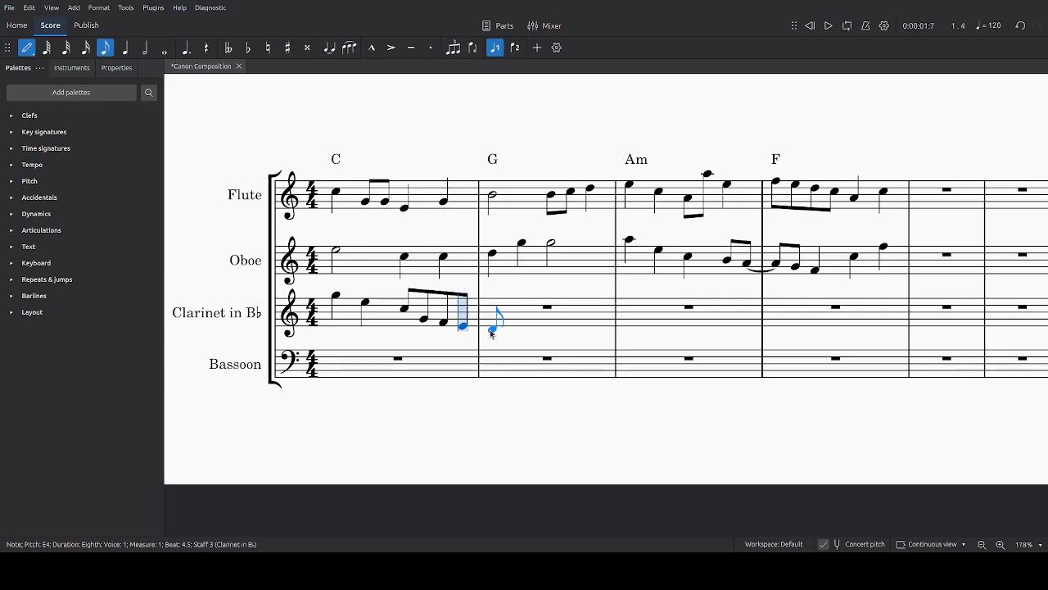
key("5")
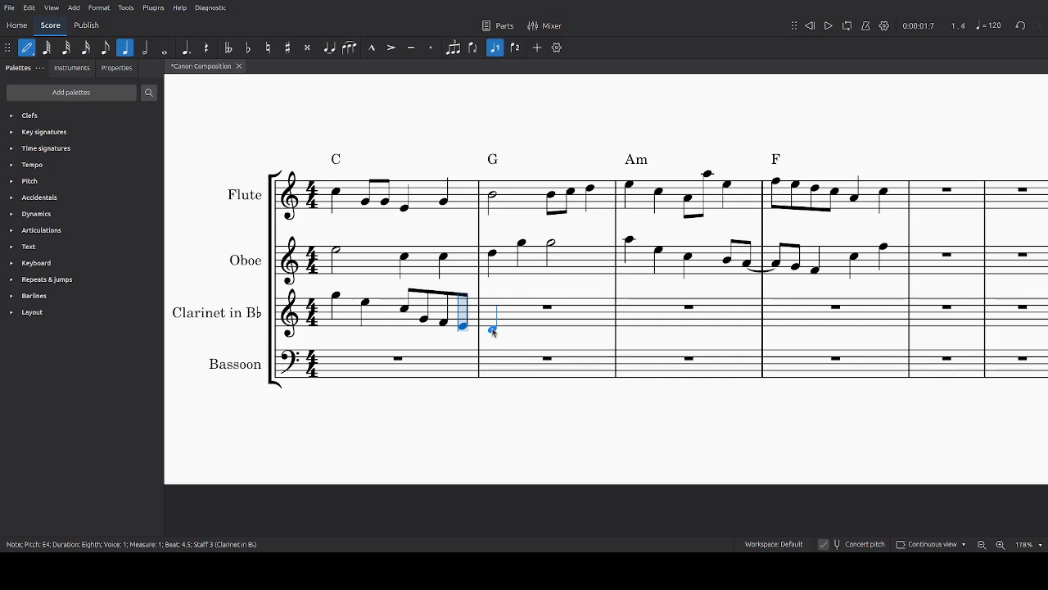
left_click(492, 331)
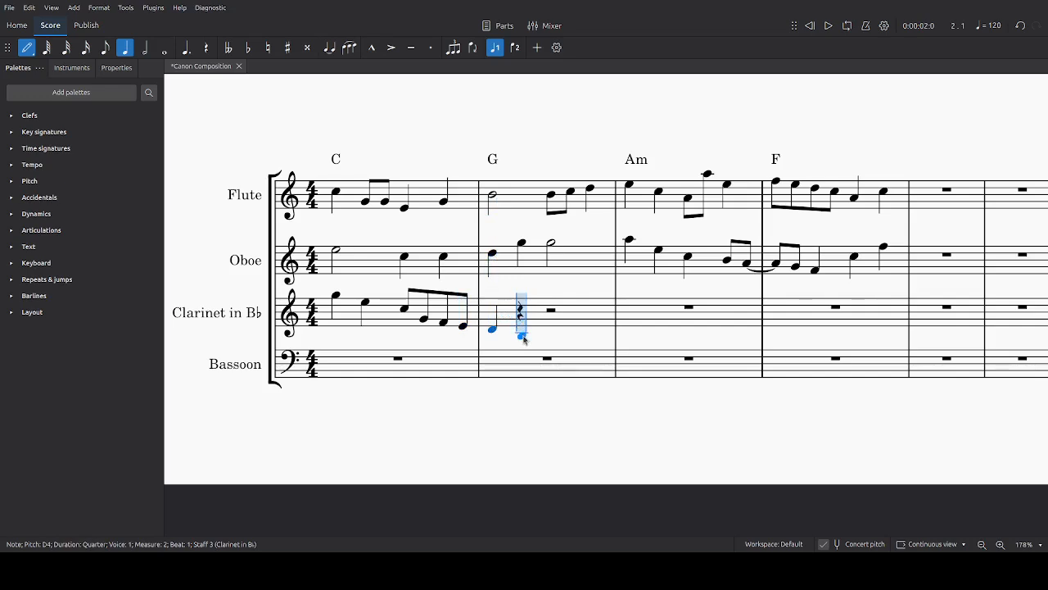
key("3")
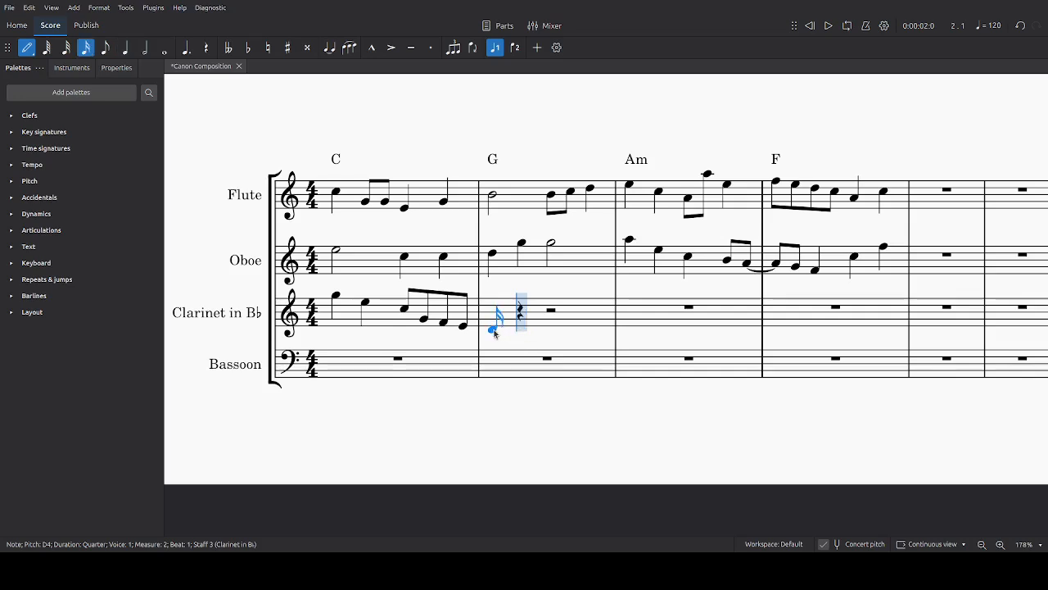
key("4")
left_click(493, 329)
left_click(513, 332)
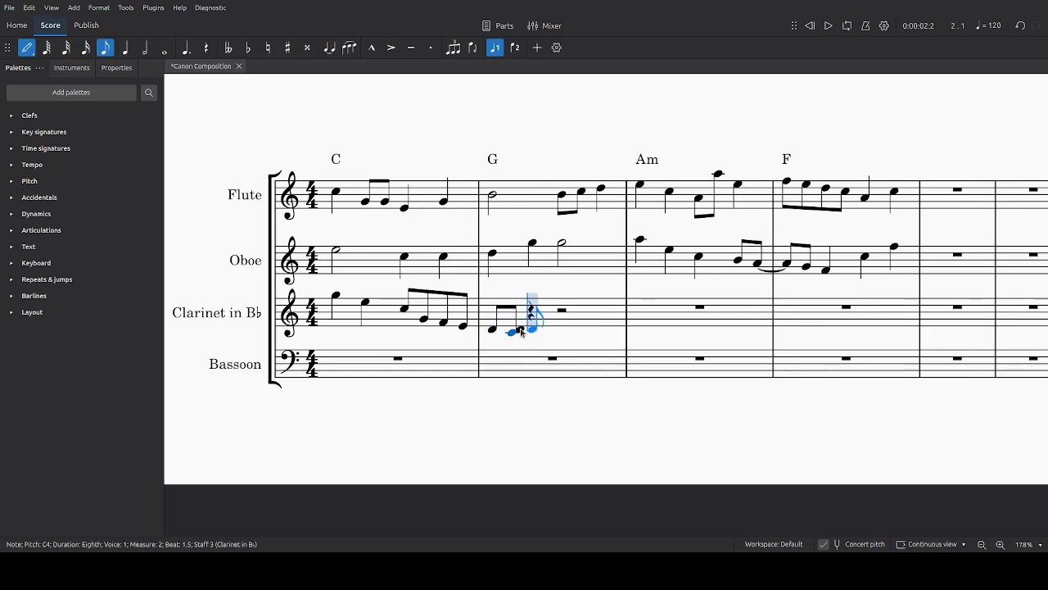
key("ctrl+z")
key("Escape")
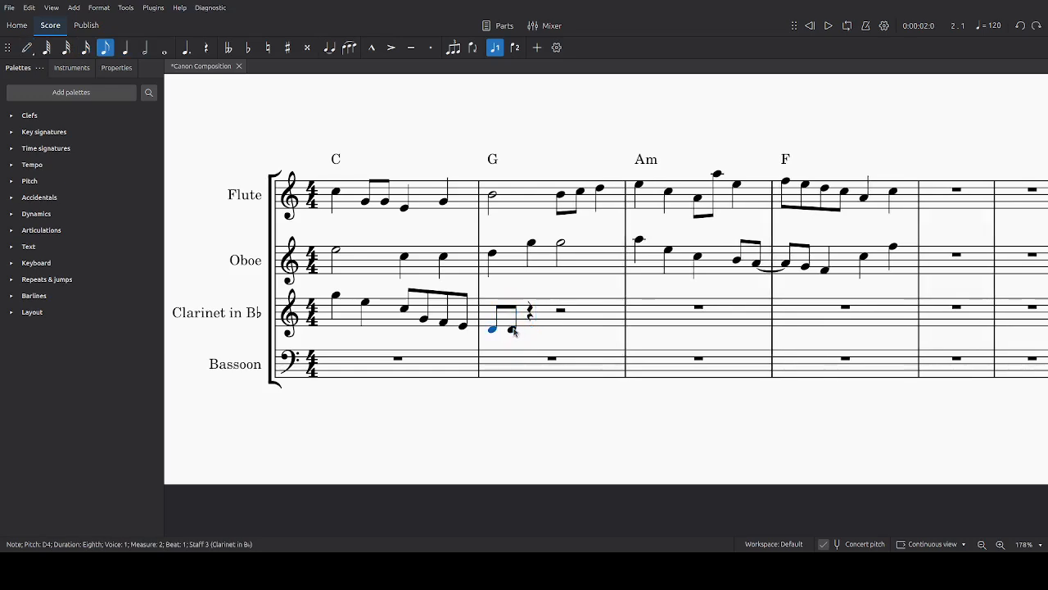
key("ctrl+shift+z")
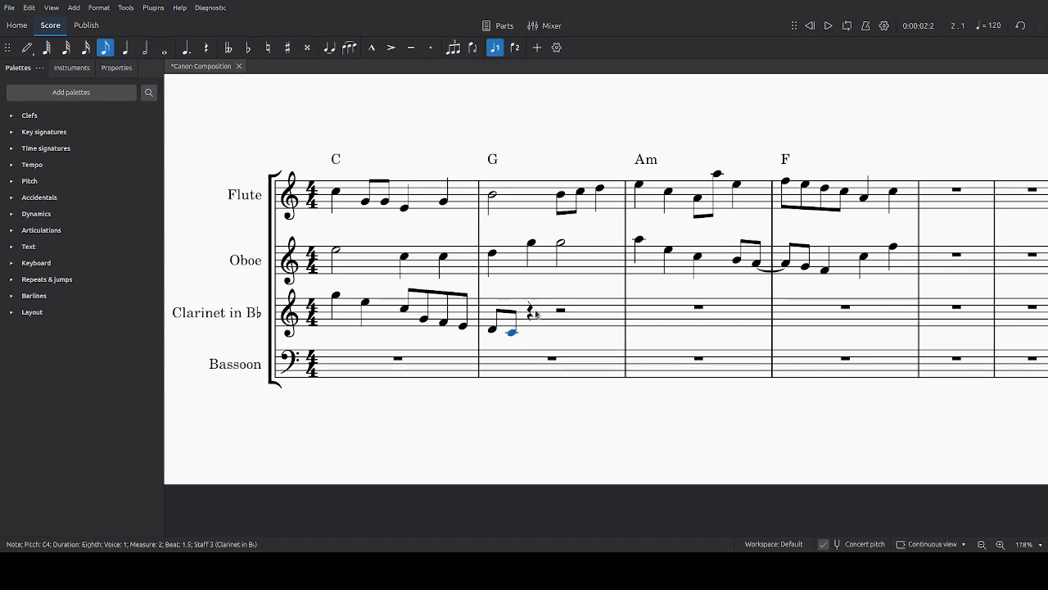
Complete clarinet measure 2 with quarter notes B3, D4 and G4 on beats 2 to 4
left_click(530, 315)
key("n")
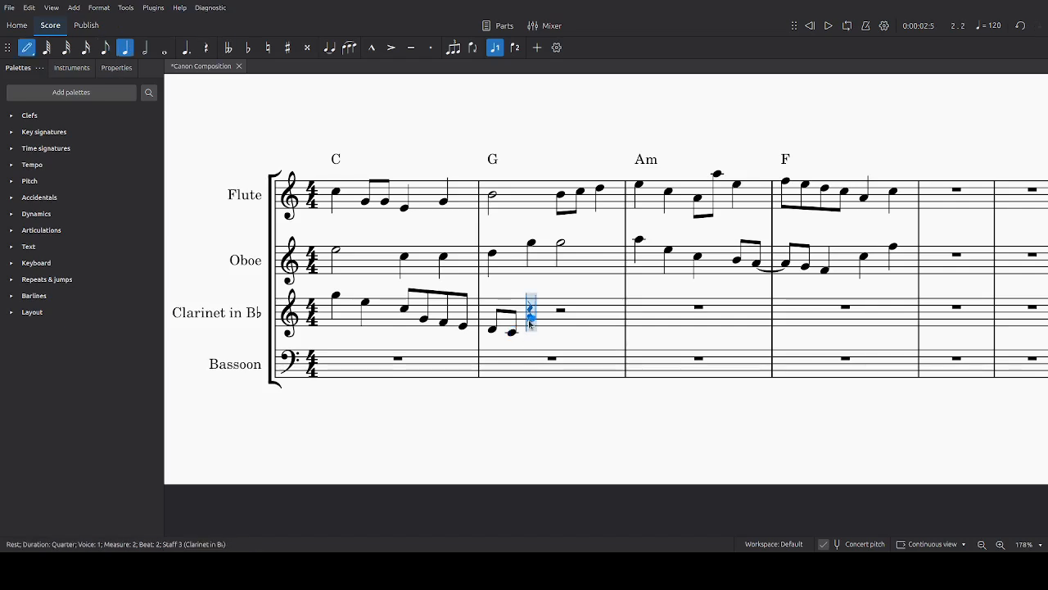
key("b")
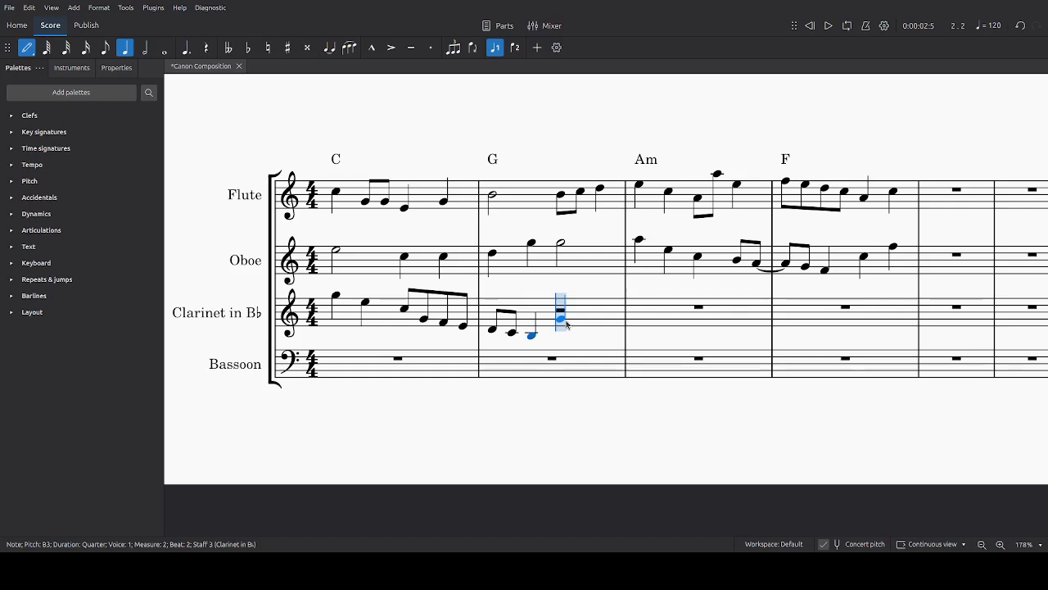
left_click(567, 331)
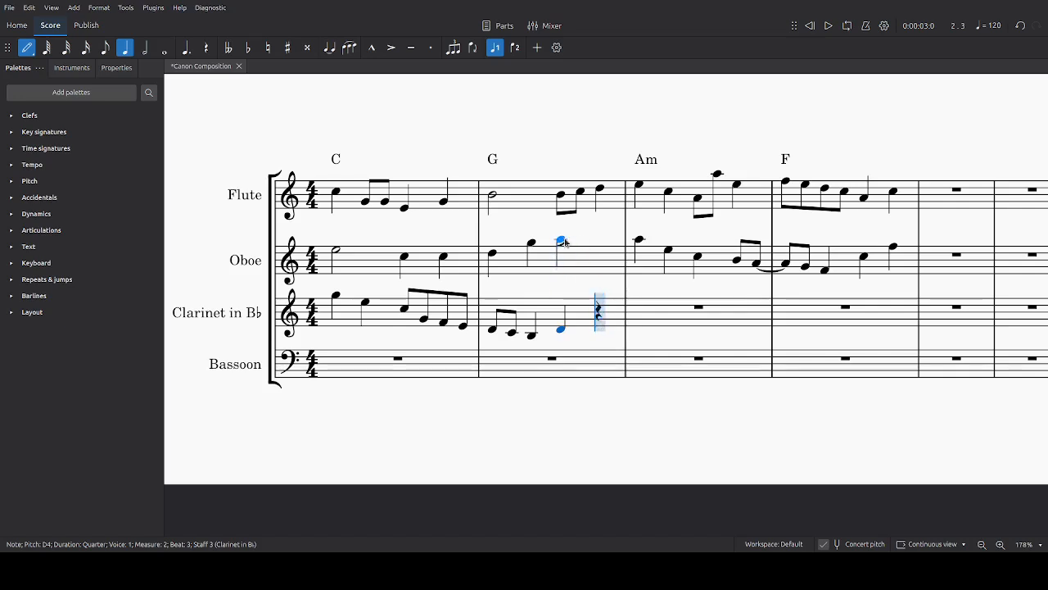
left_click(603, 320)
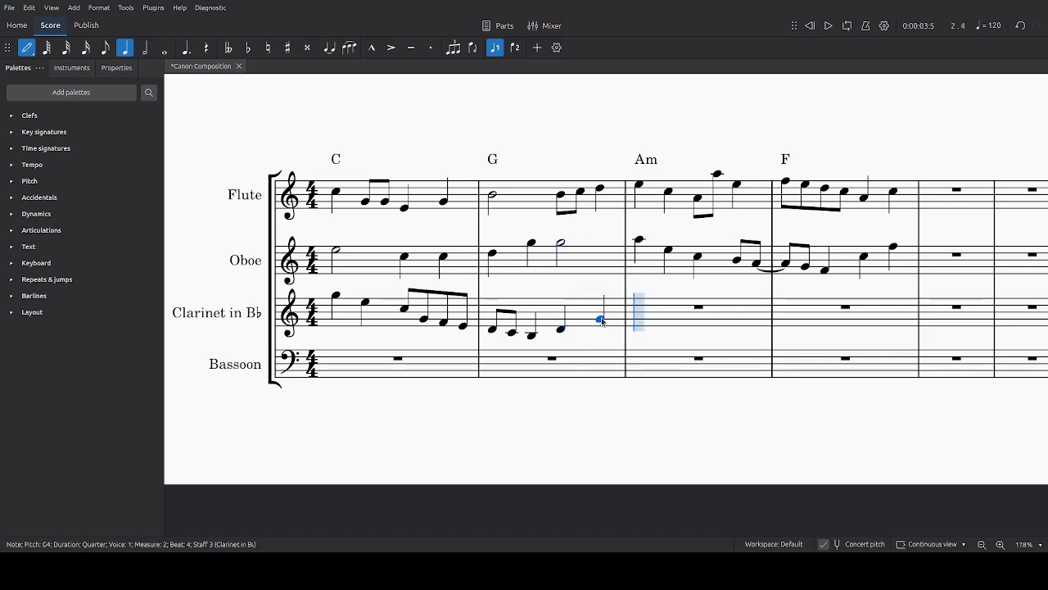
Start clarinet measure 3 with quarter notes E4 and A4 on beats 1 and 2
key("Escape")
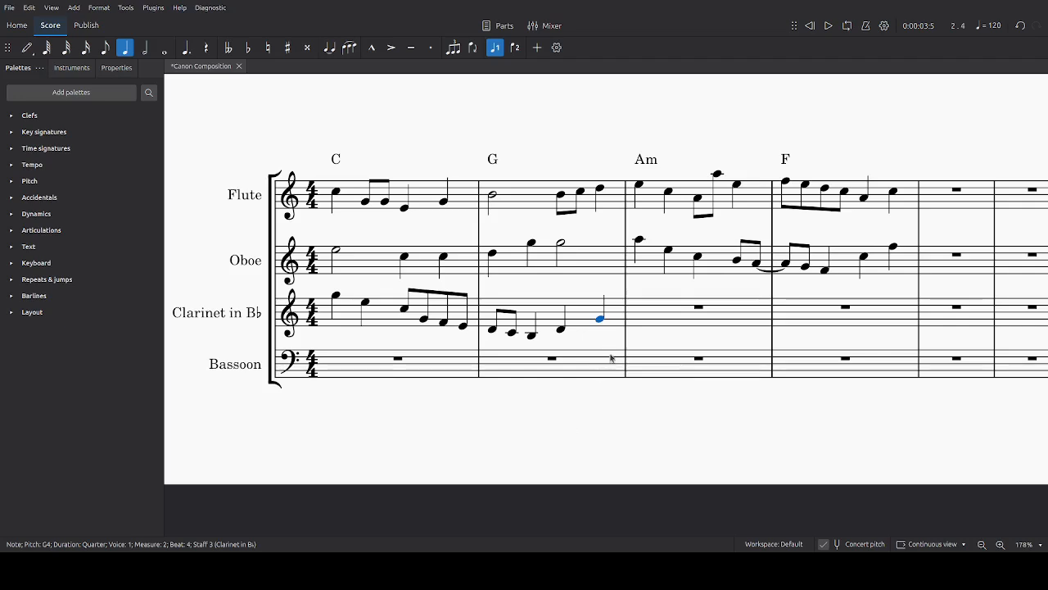
left_click(699, 310)
key("n")
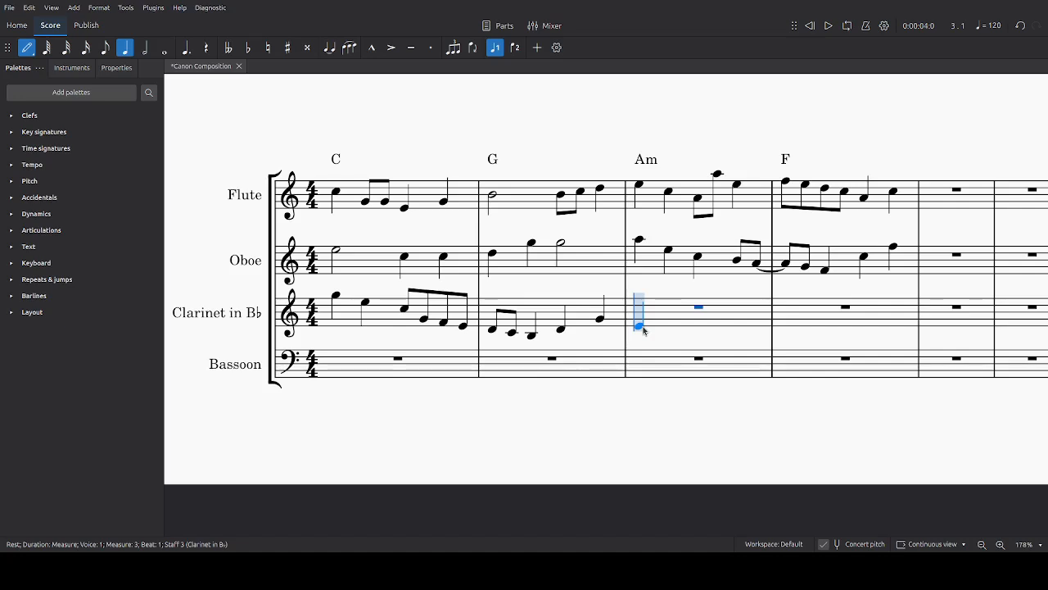
left_click(644, 330)
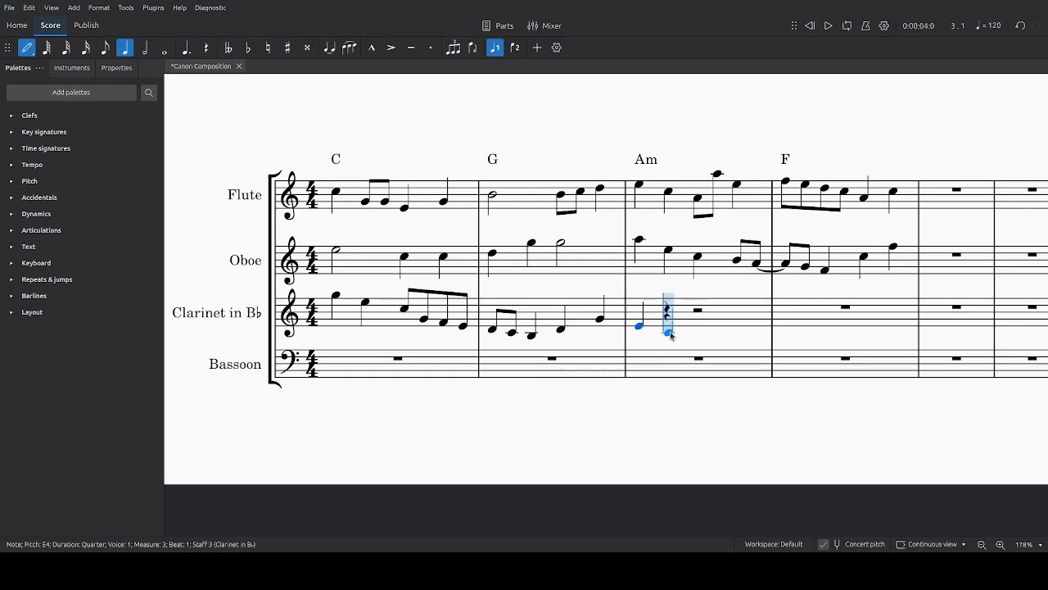
left_click(670, 333)
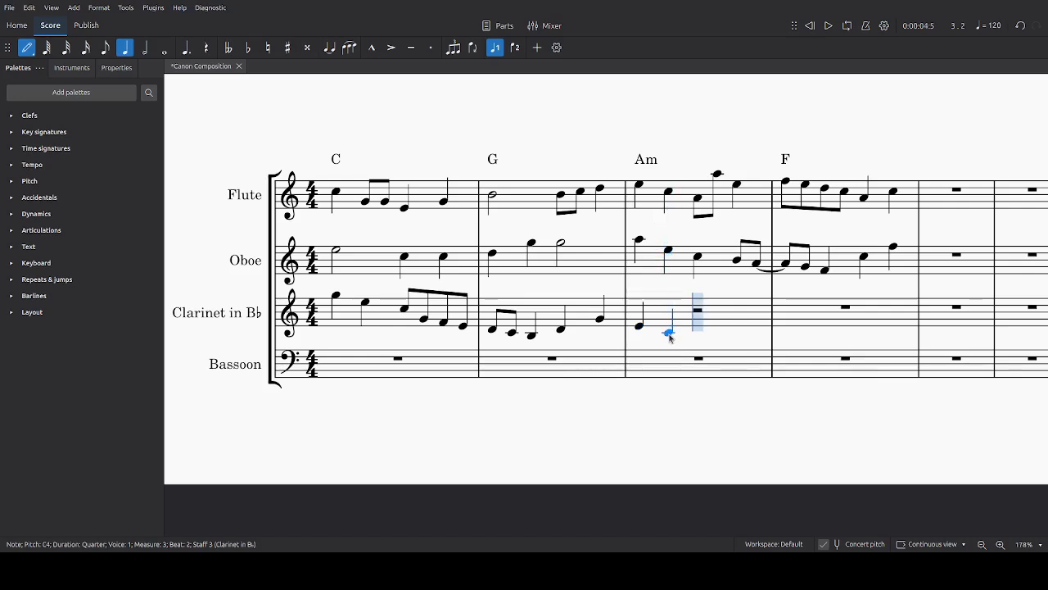
key("Escape")
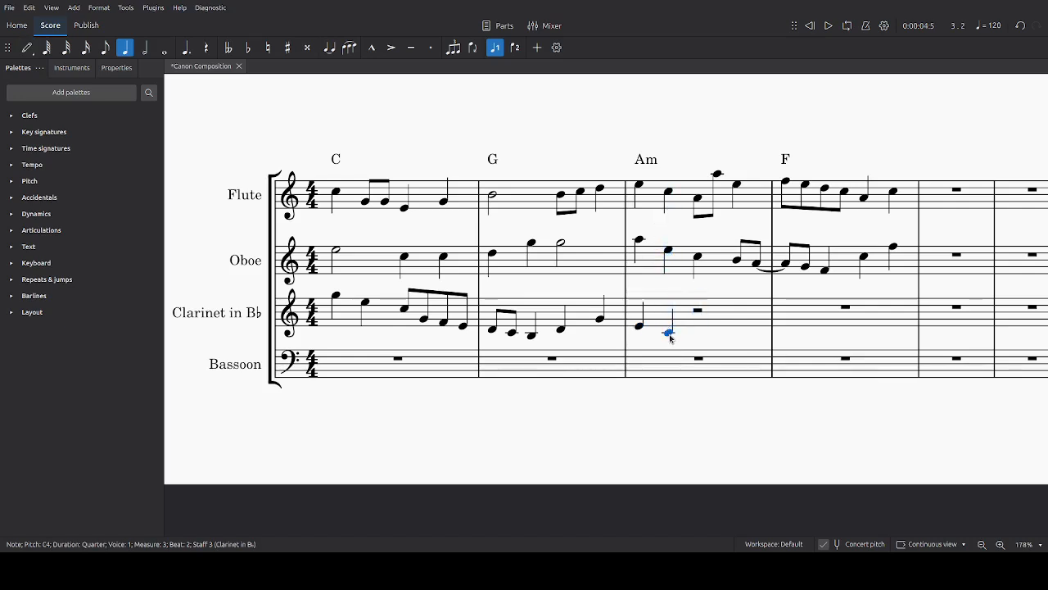
left_click_drag(670, 336, 670, 318)
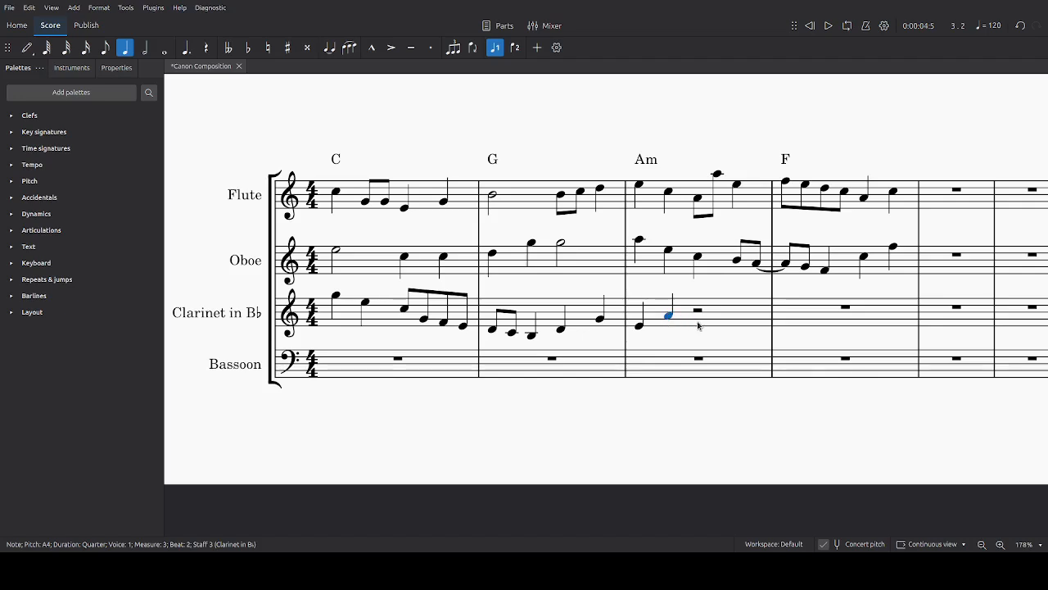
Complete clarinet measure 3 with a half note C5 on beat 3
key("n")
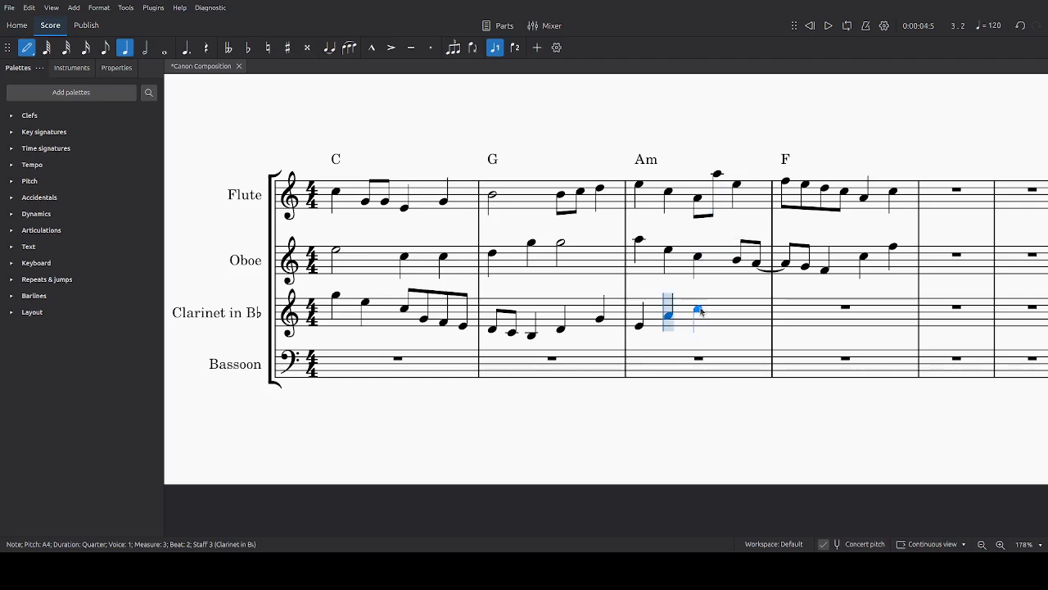
key("6")
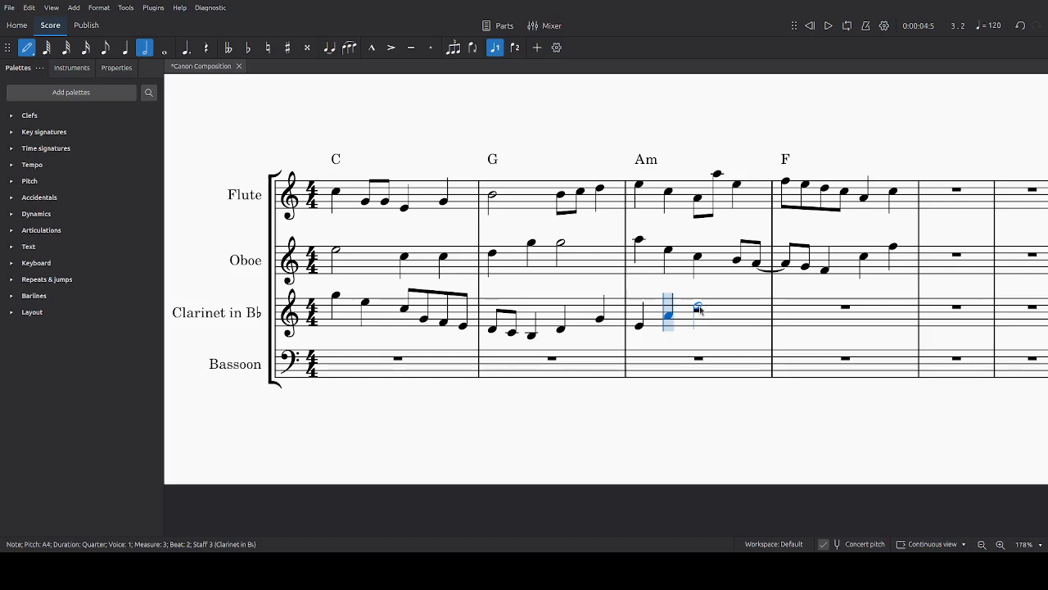
left_click(700, 309)
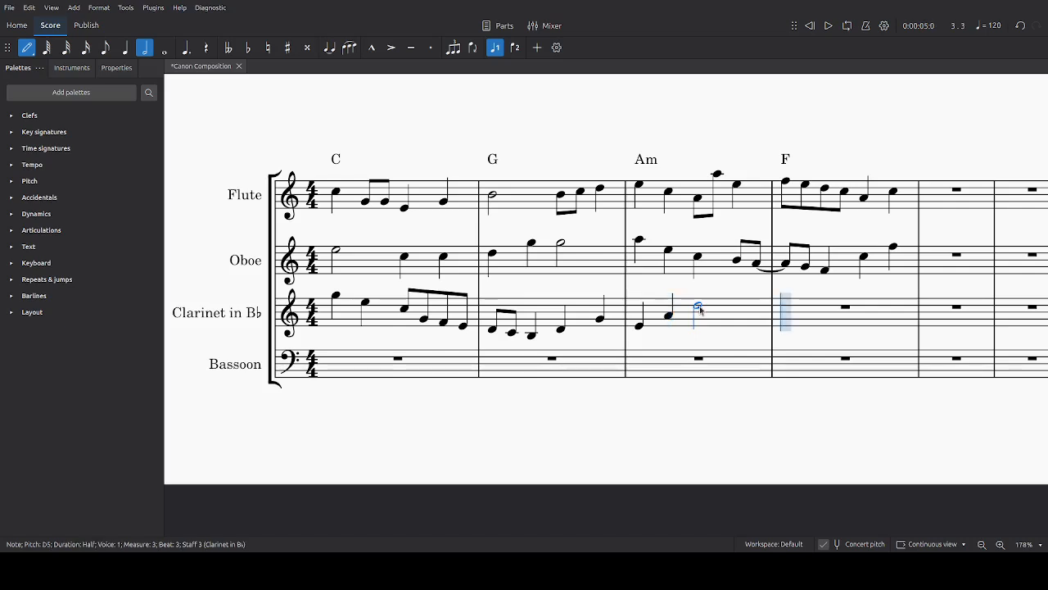
left_click(696, 309)
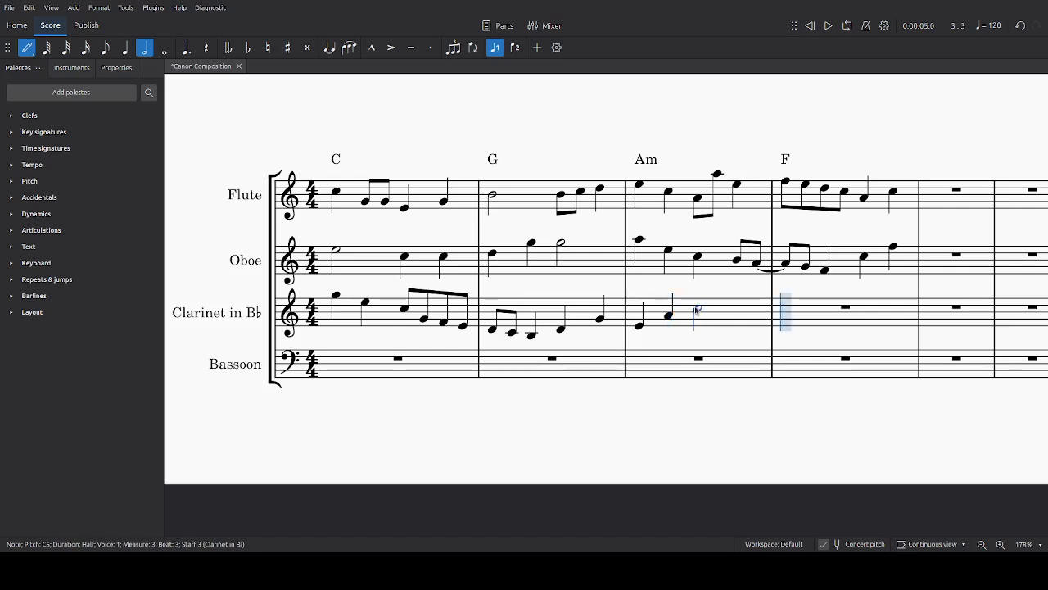
Start clarinet measure 4 with a quarter note C5 and eighth notes F5 and E5 on beats 1 and 2
key("Right")
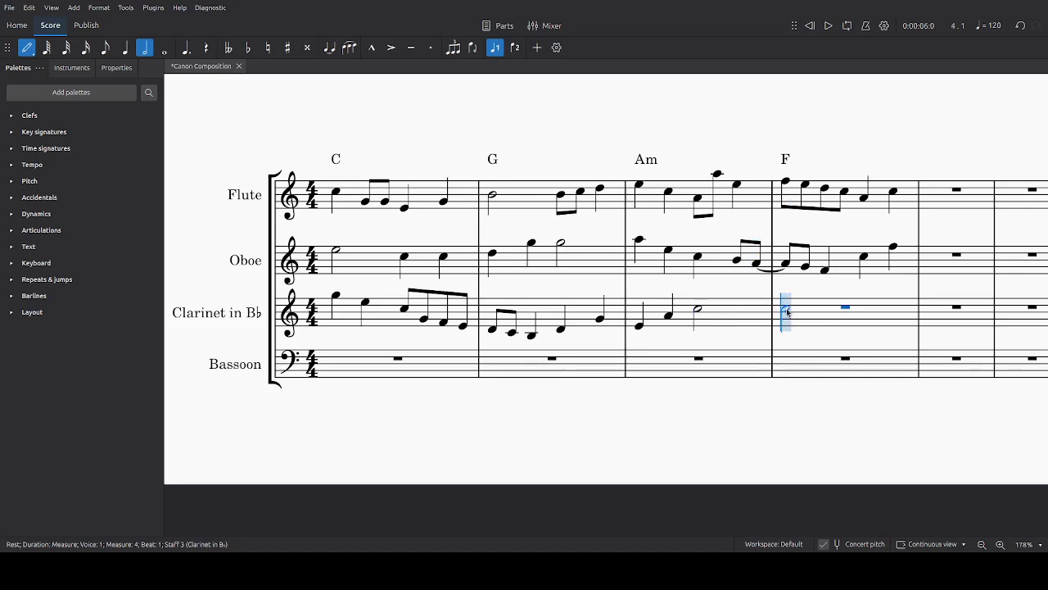
key("5")
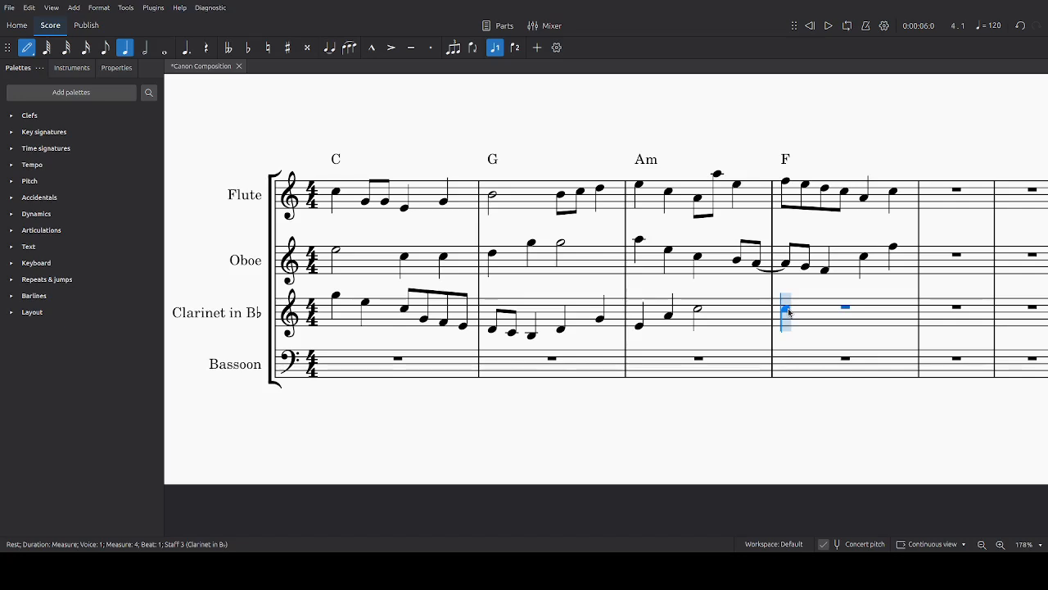
left_click(788, 308)
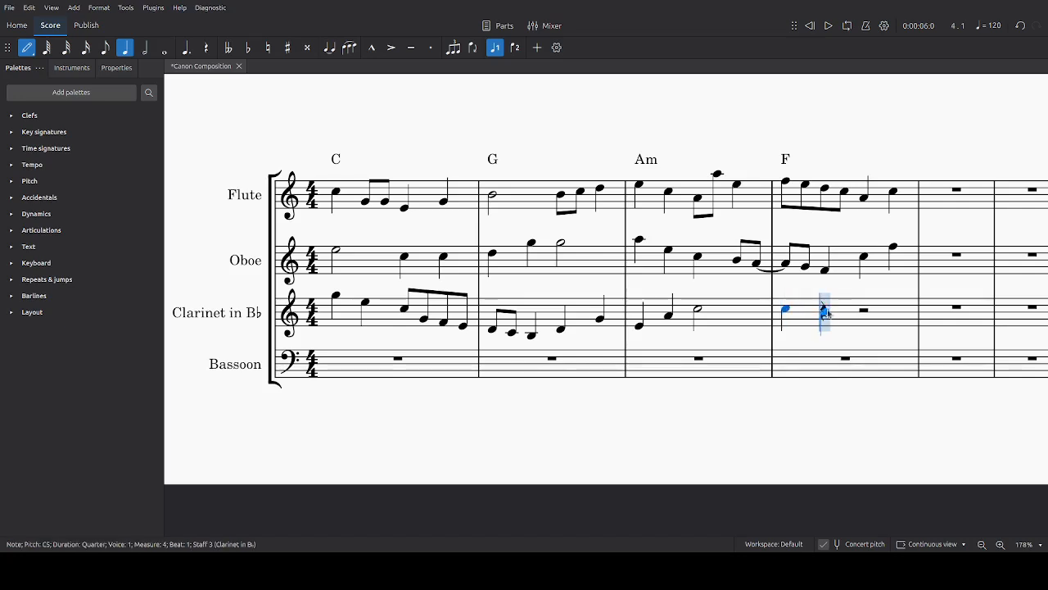
key("3")
key("4")
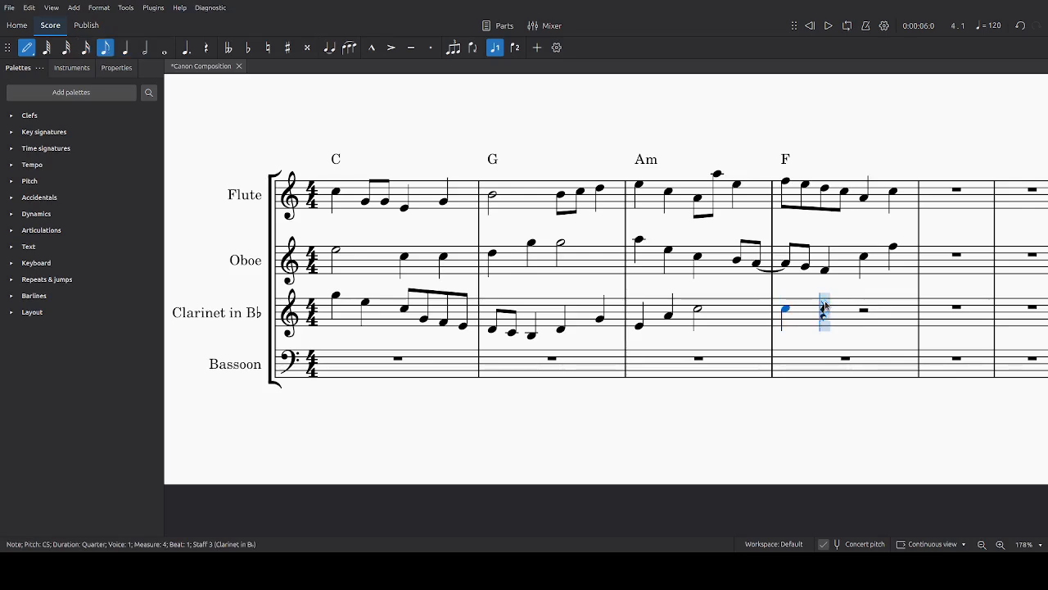
left_click(826, 303)
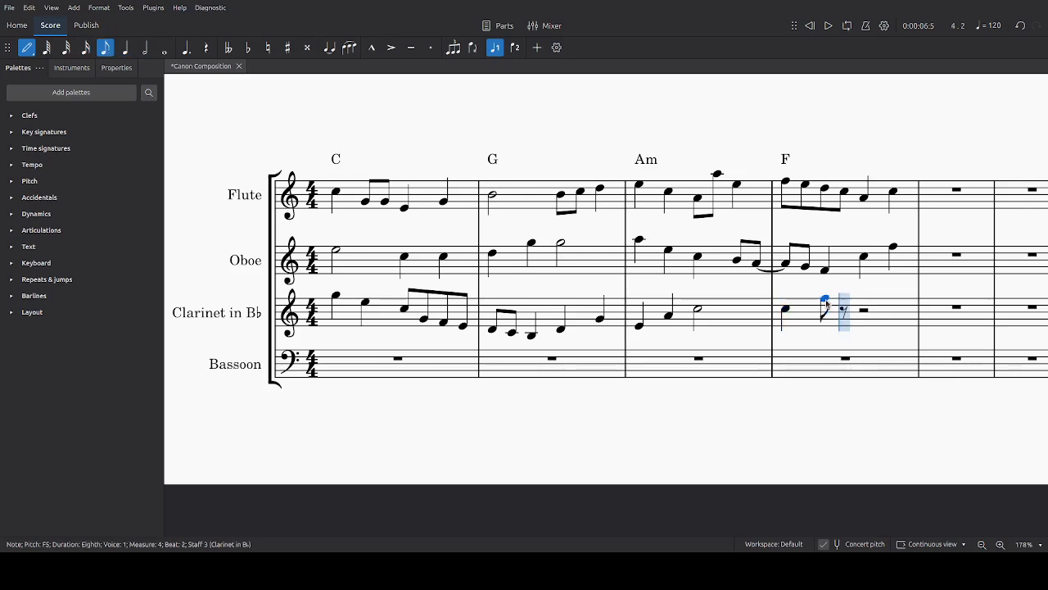
left_click(845, 304)
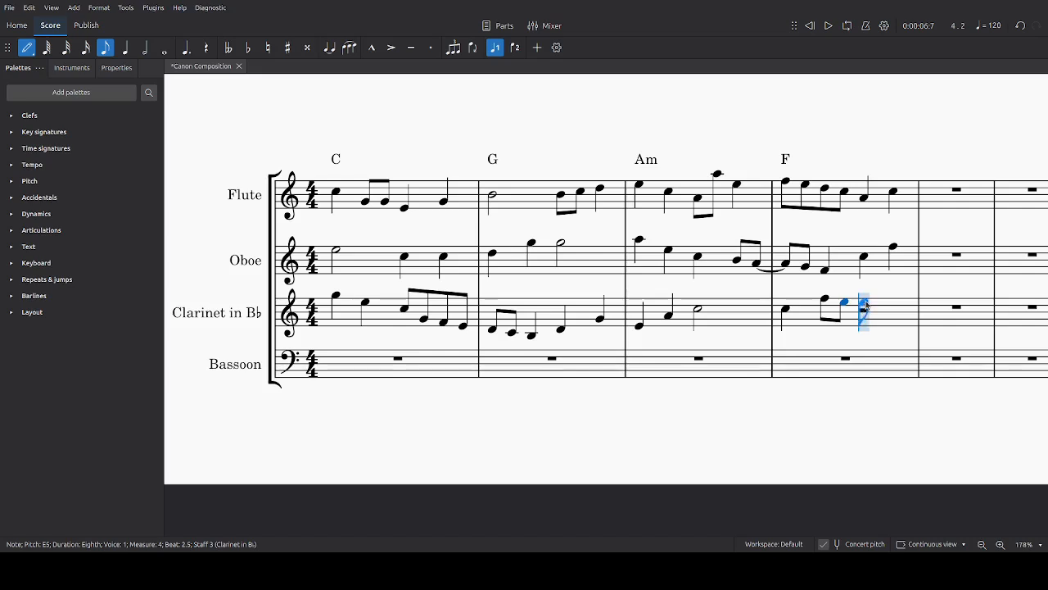
Complete clarinet measure 4 with a quarter note F5 and eighth notes A4 and B4 on beats 3 and 4
key("5")
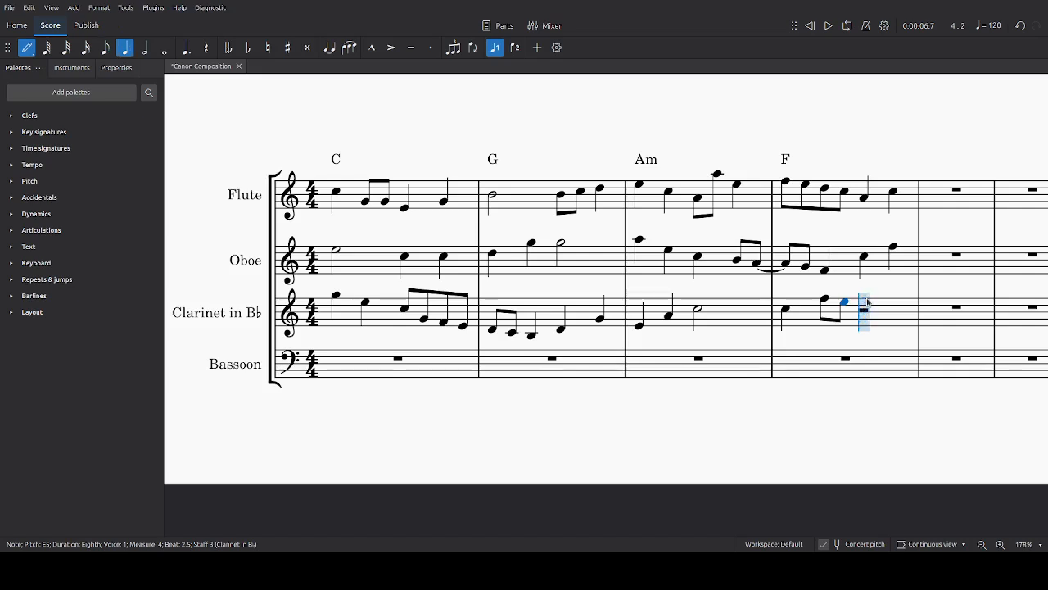
left_click(864, 300)
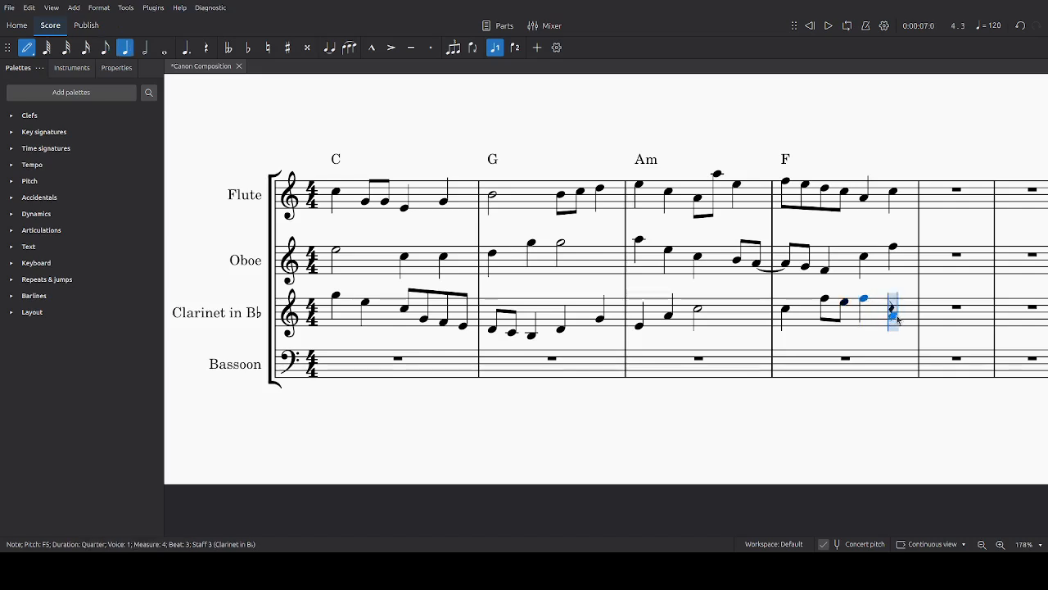
key("4")
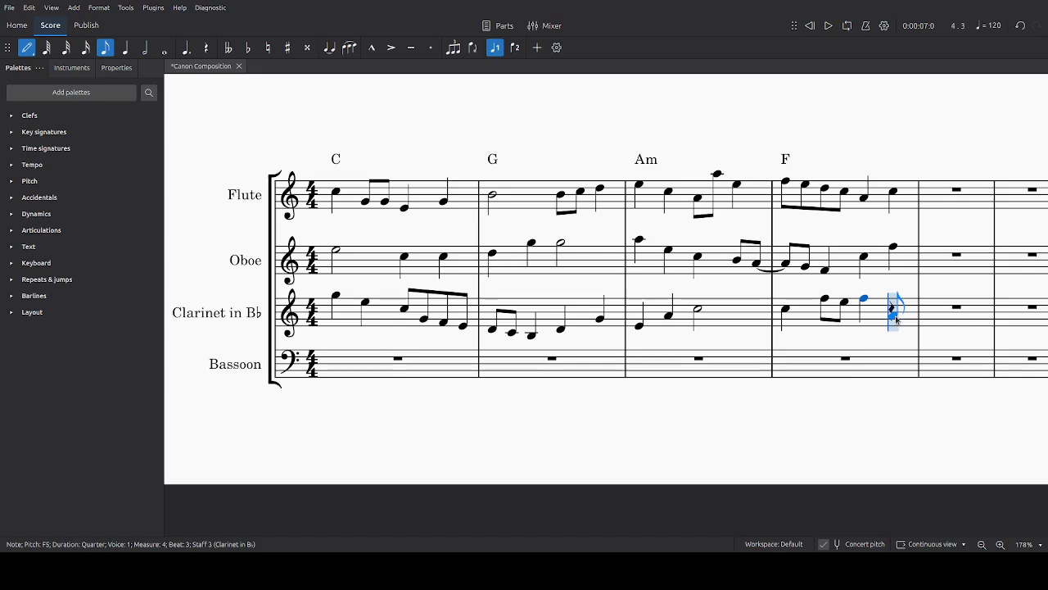
left_click(896, 319)
left_click(912, 312)
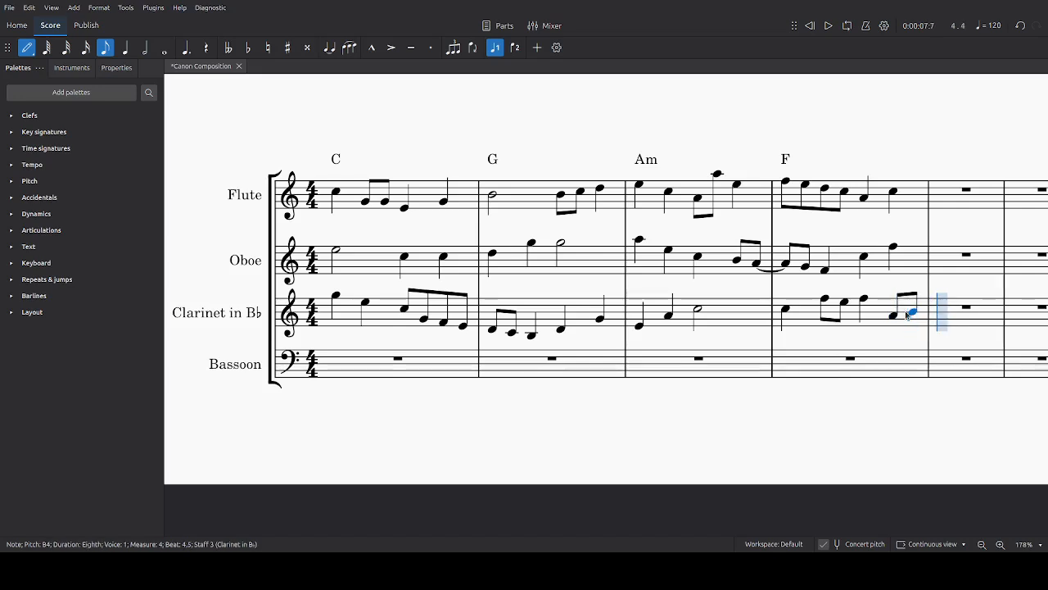
key("Escape")
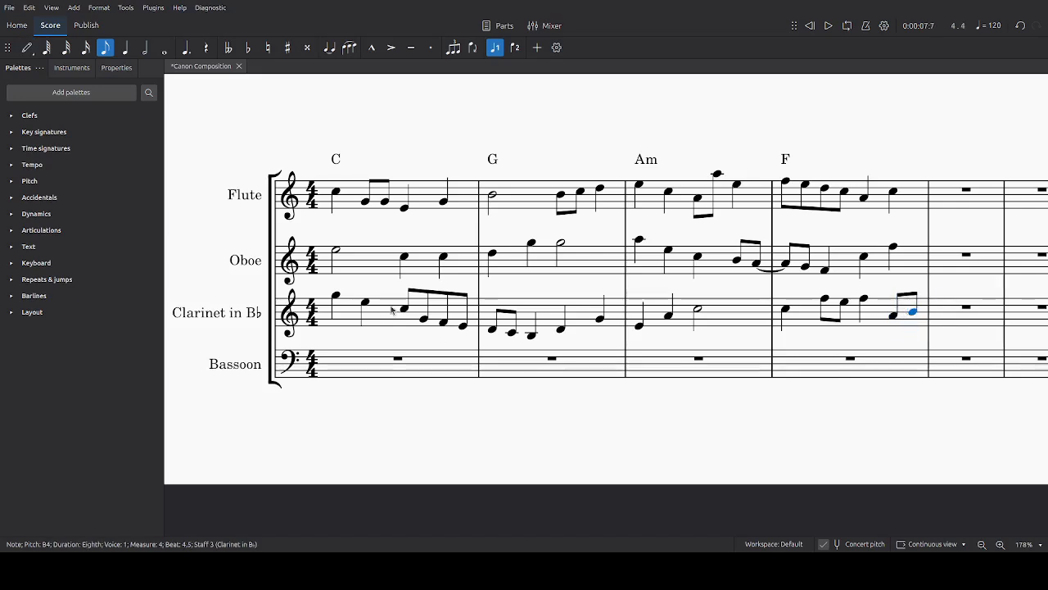
Play the score back from measure 1 through measure 4 to hear the flute, oboe and clarinet lines together
left_click(337, 297)
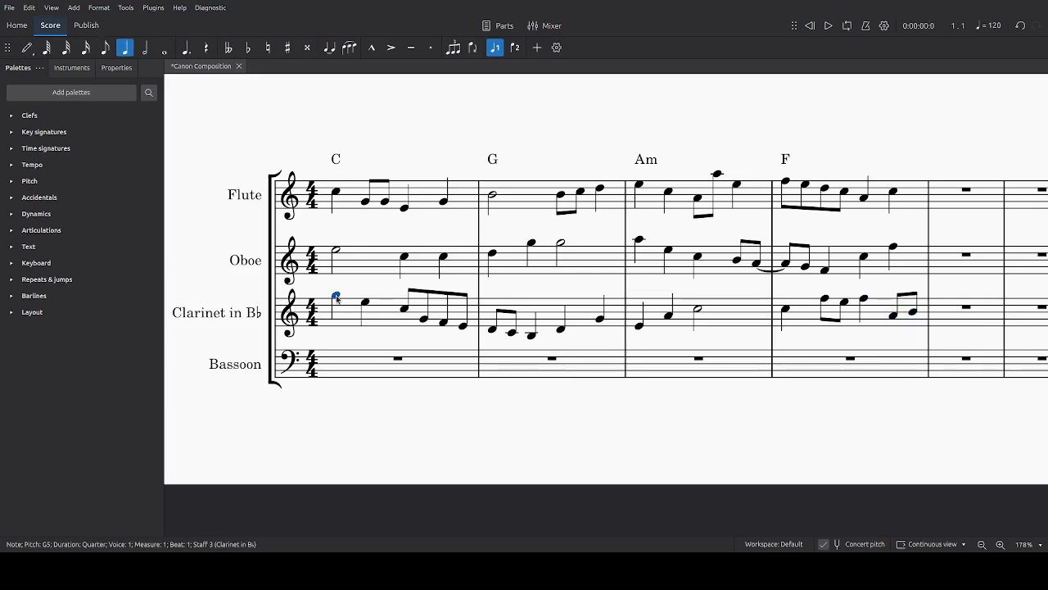
key("space")
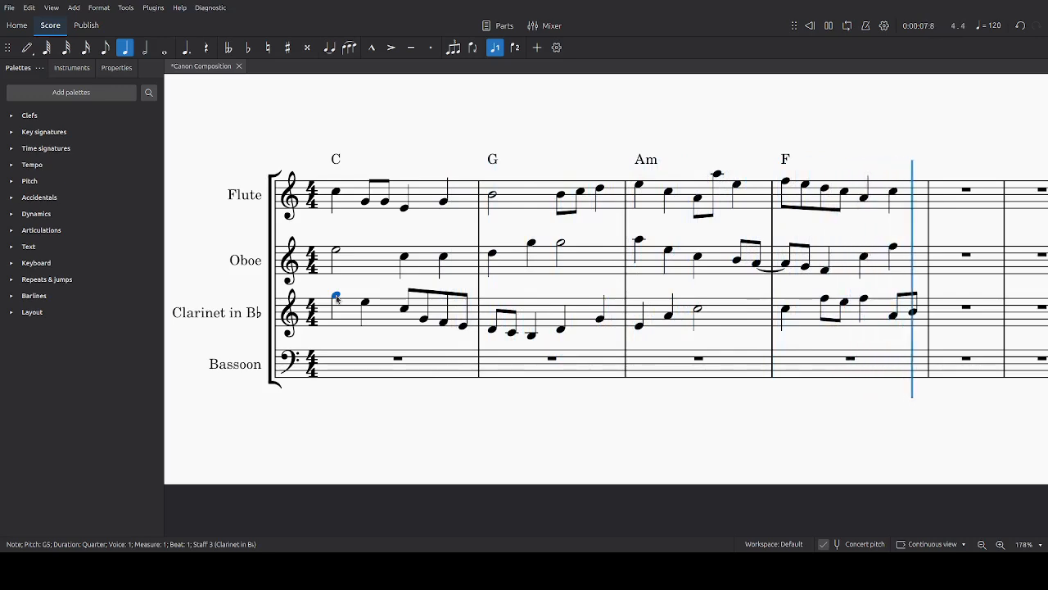
key("space")
Fill bassoon measure 1 with quarter notes C4 and C3 and a half note G3
left_click(398, 365)
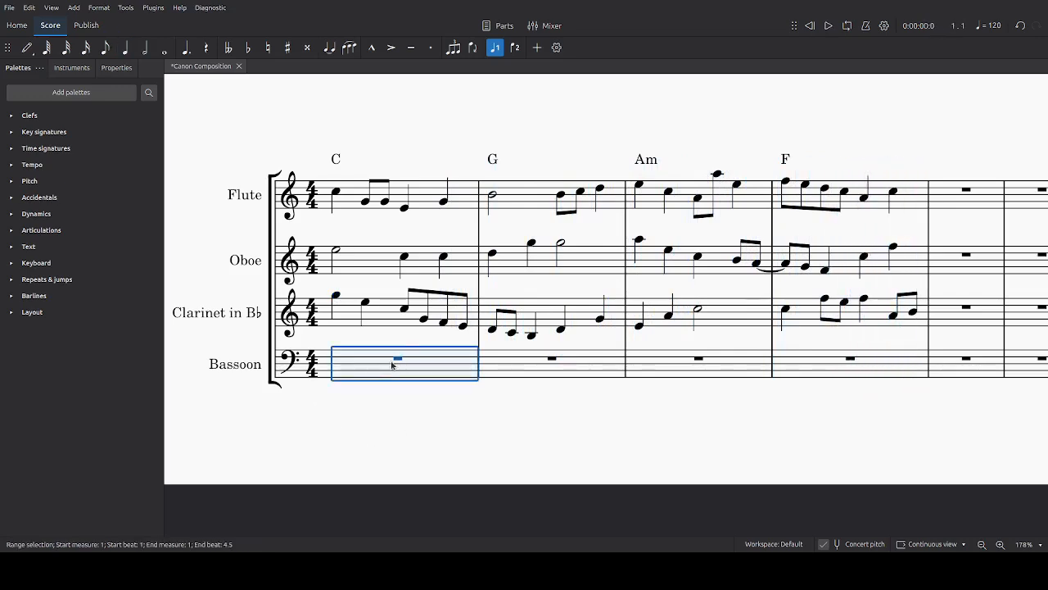
key("n")
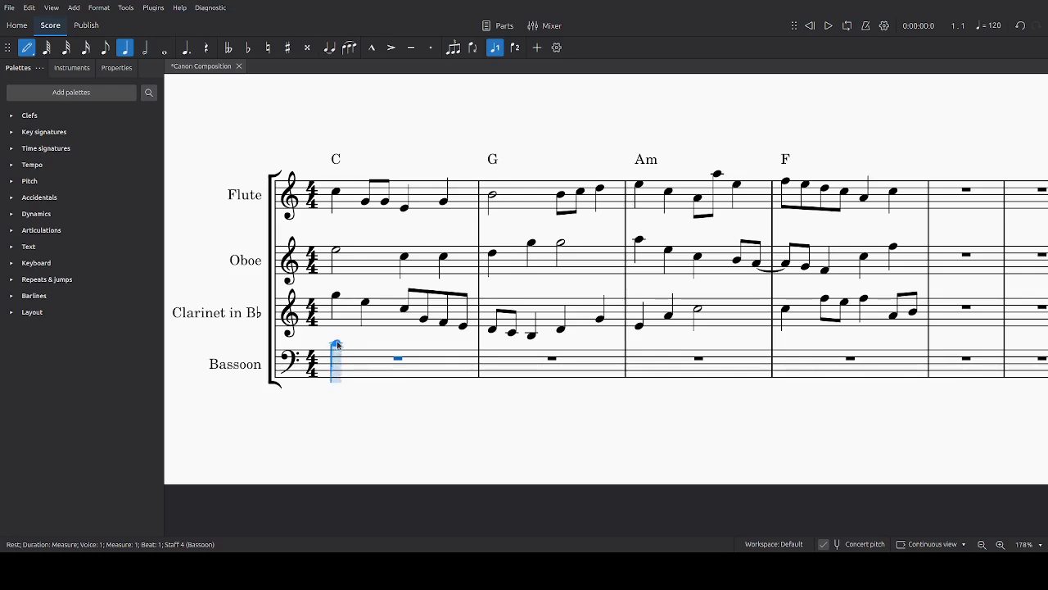
left_click(338, 345)
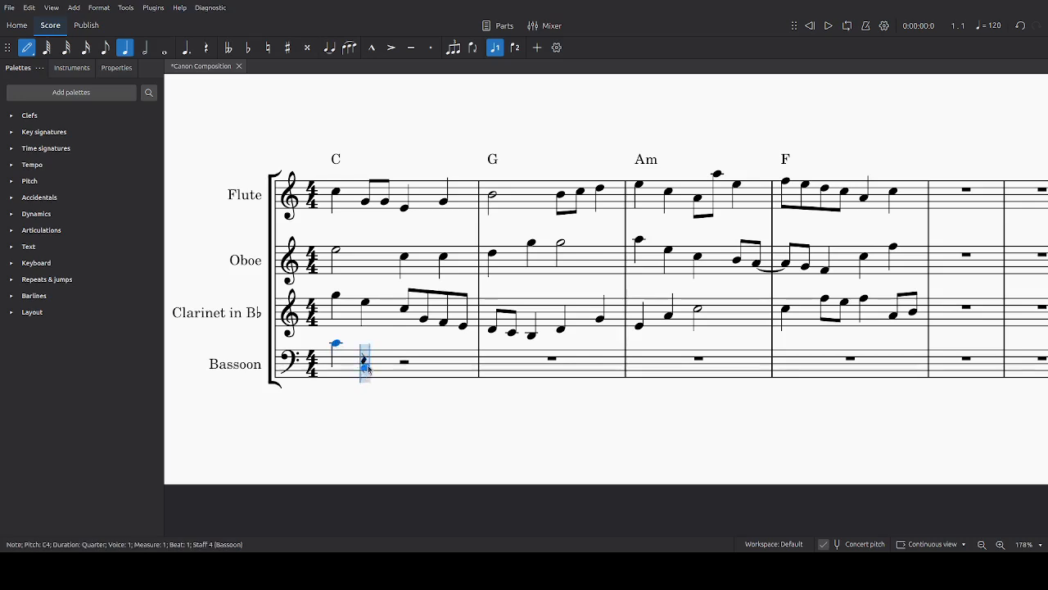
left_click(365, 367)
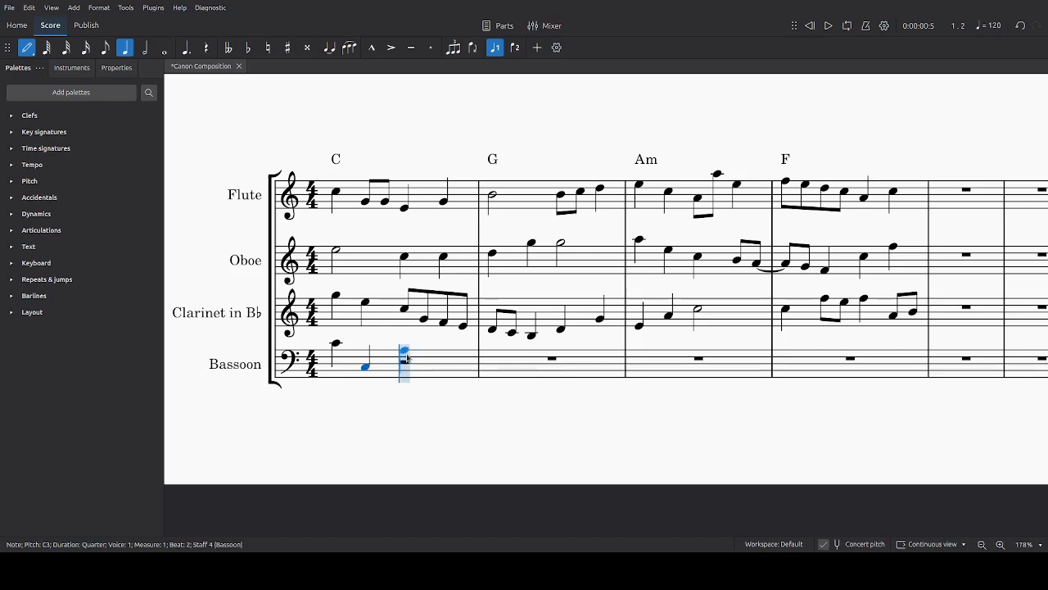
key("6")
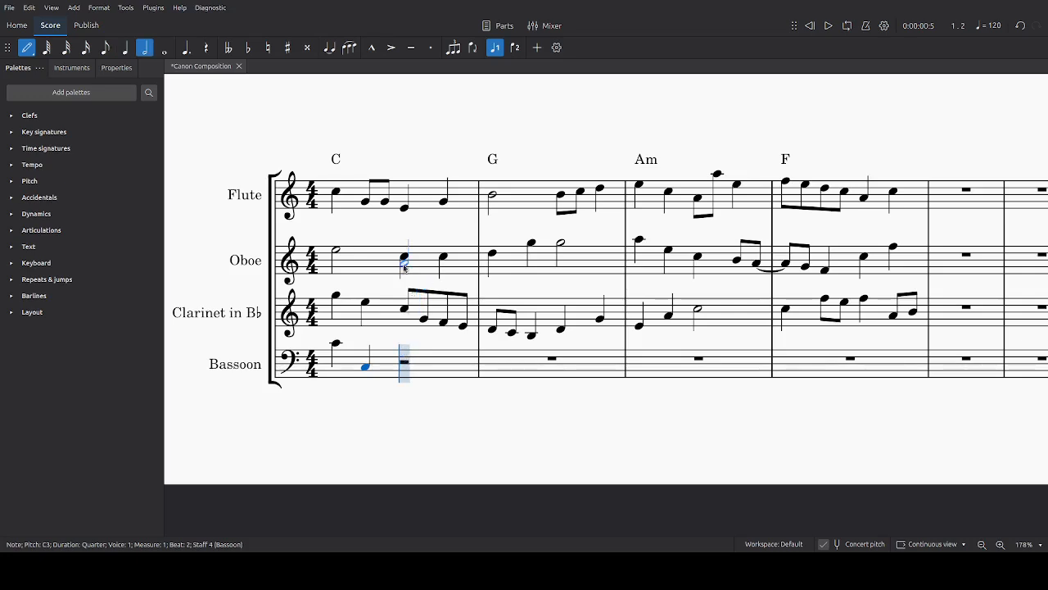
left_click(403, 354)
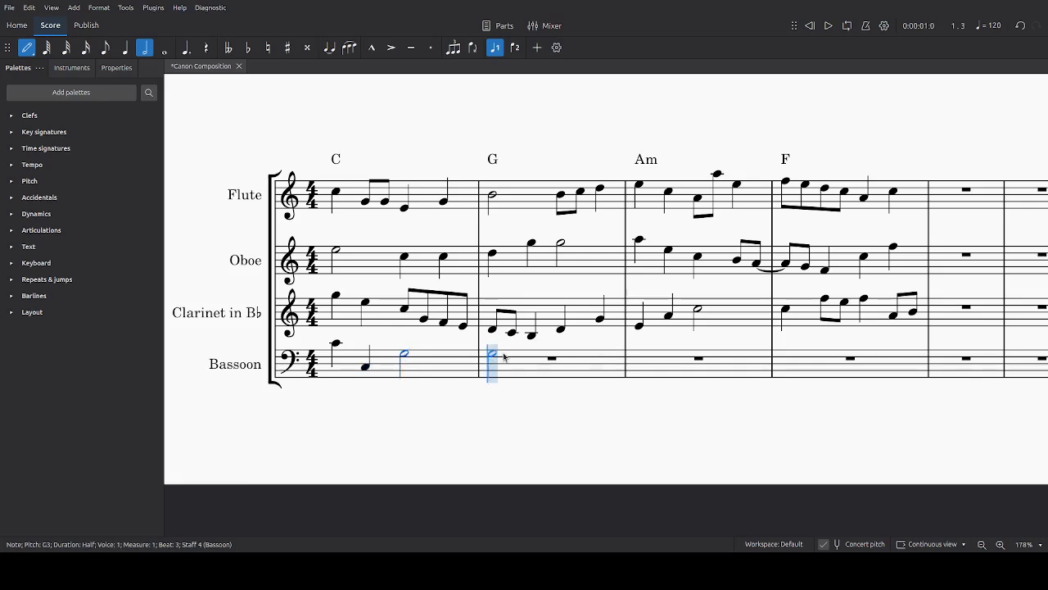
Start bassoon measure 2 with eighth notes B3 and A3 and a quarter note G3 on beats 1 and 2
key("3")
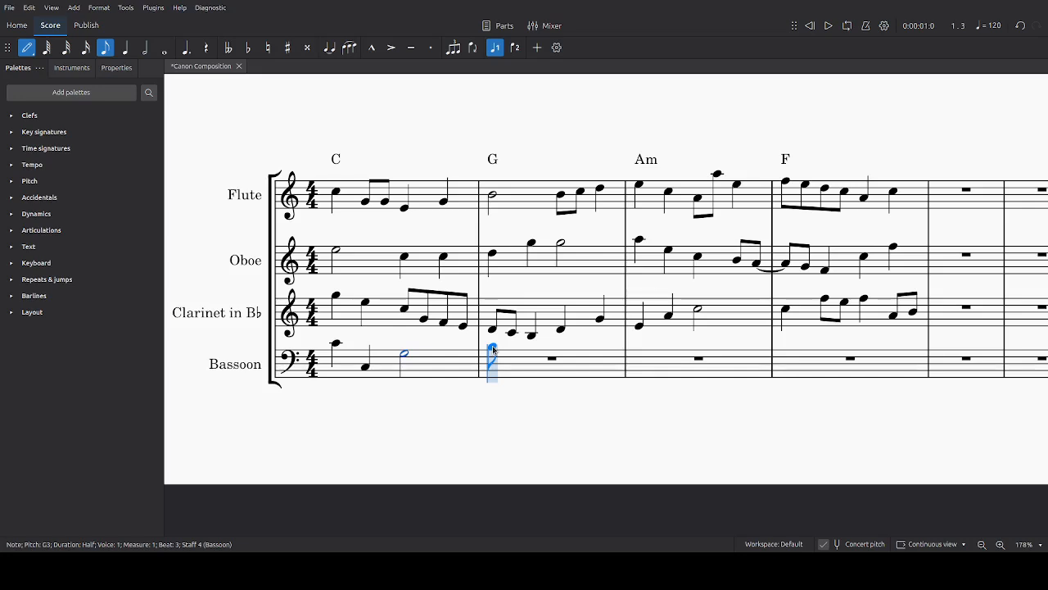
left_click(493, 347)
left_click(512, 350)
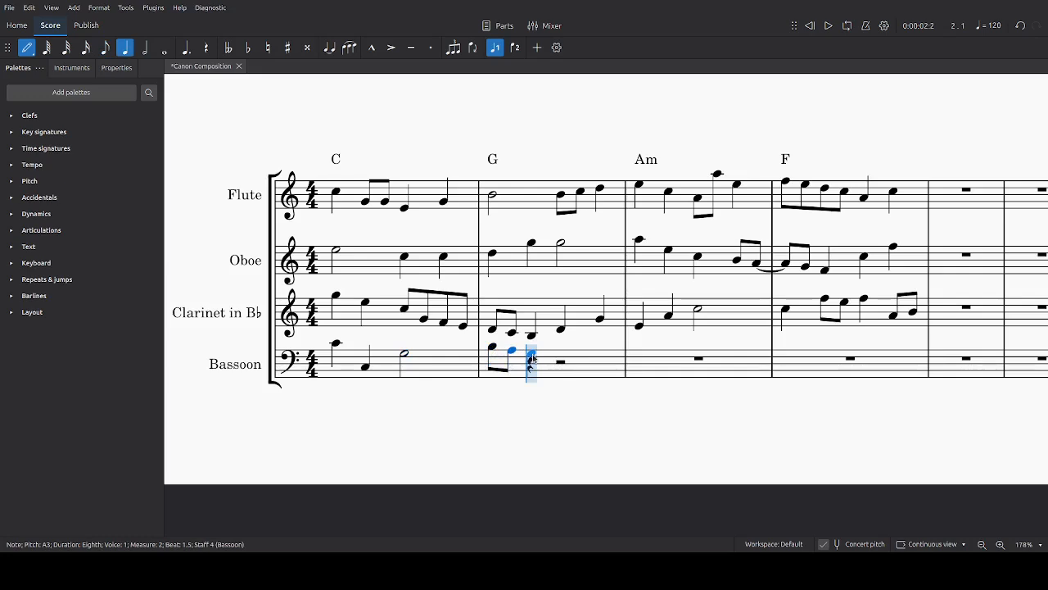
left_click(560, 344)
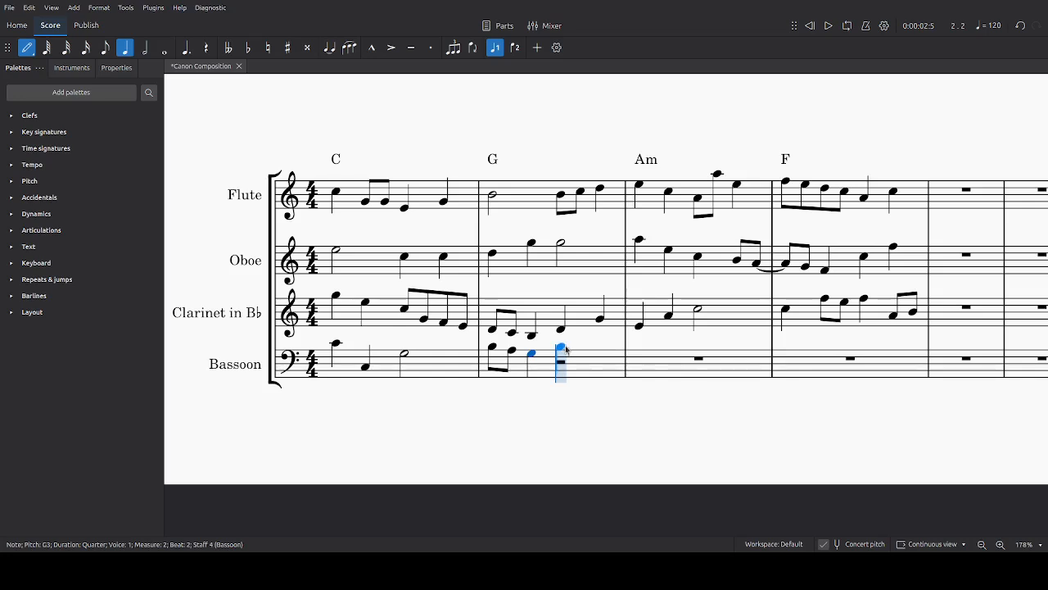
Add a whole note B3 on beat 3 of bassoon measure 2, tied over into measure 3
key("7")
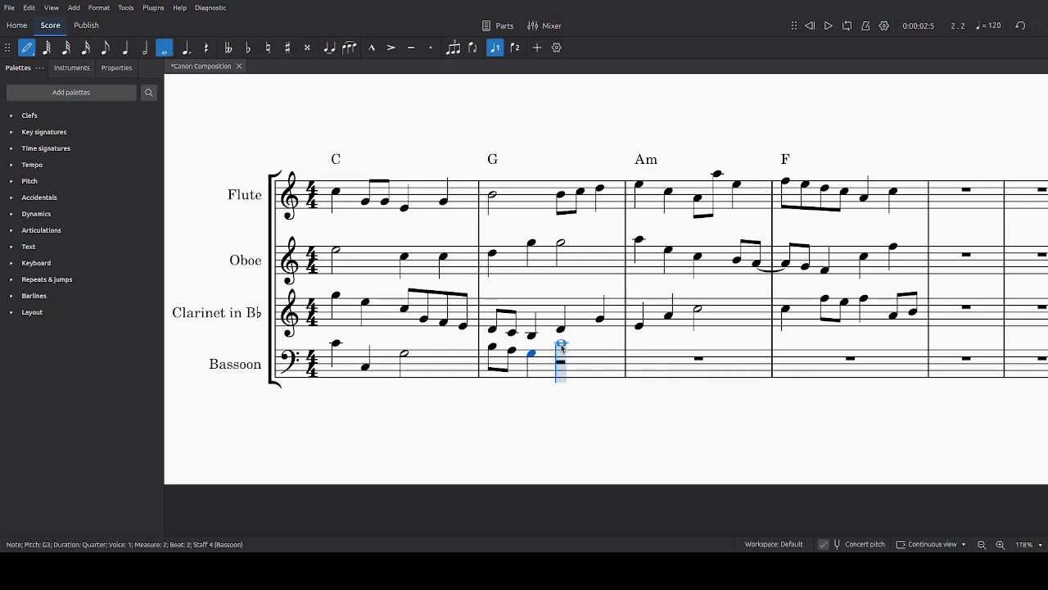
left_click(561, 348)
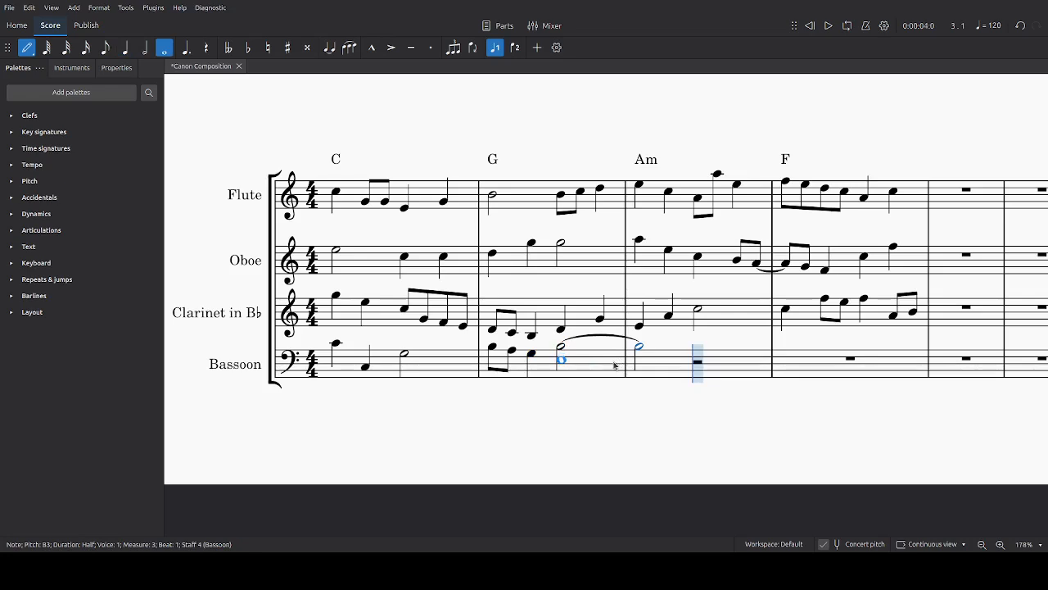
key("Escape")
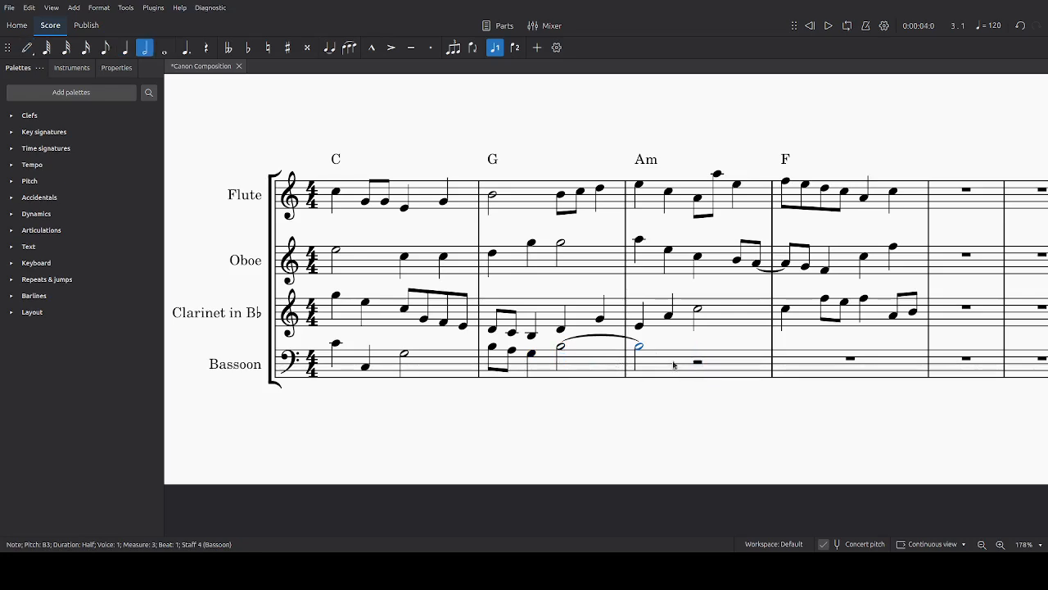
Remove the tie out of bassoon measure 2 and the half note B3 at the start of bassoon measure 3
left_click(592, 339)
key("Delete")
left_click(638, 345)
key("Delete")
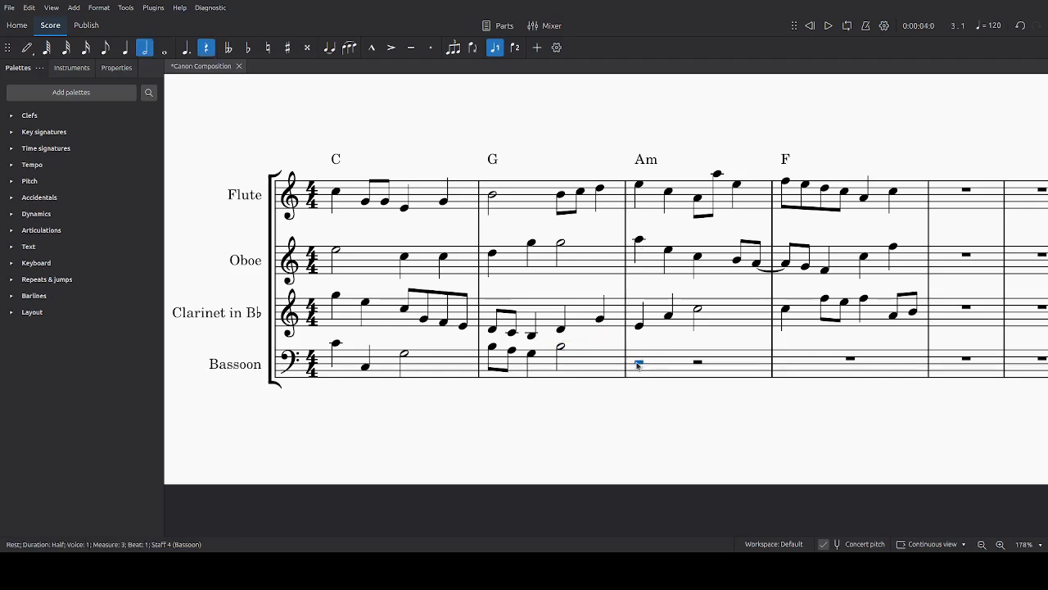
Fill bassoon measure 3 with half notes C4 and E3
key("n")
key("c")
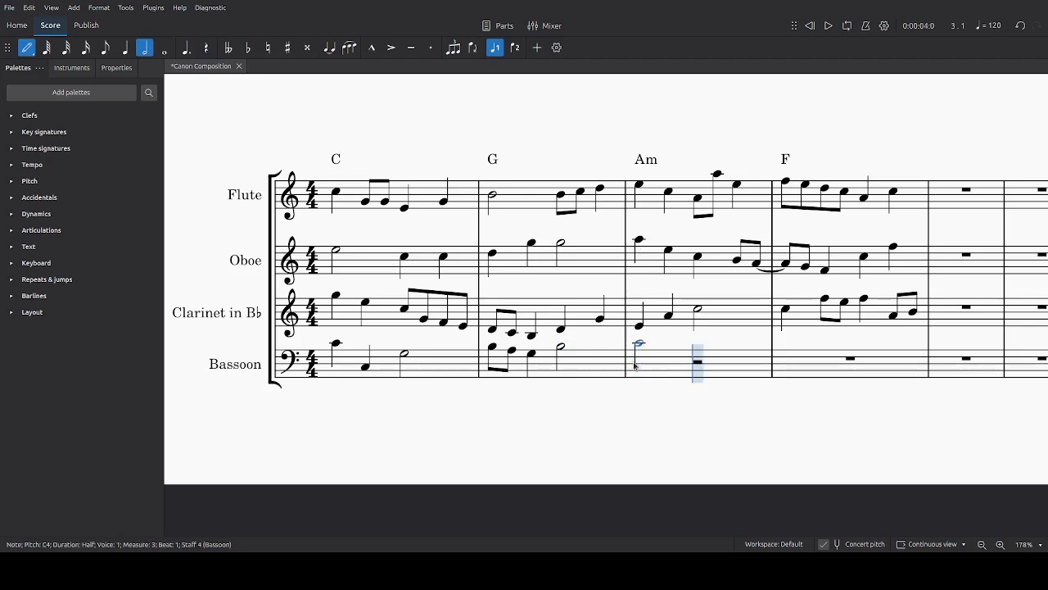
left_click(700, 364)
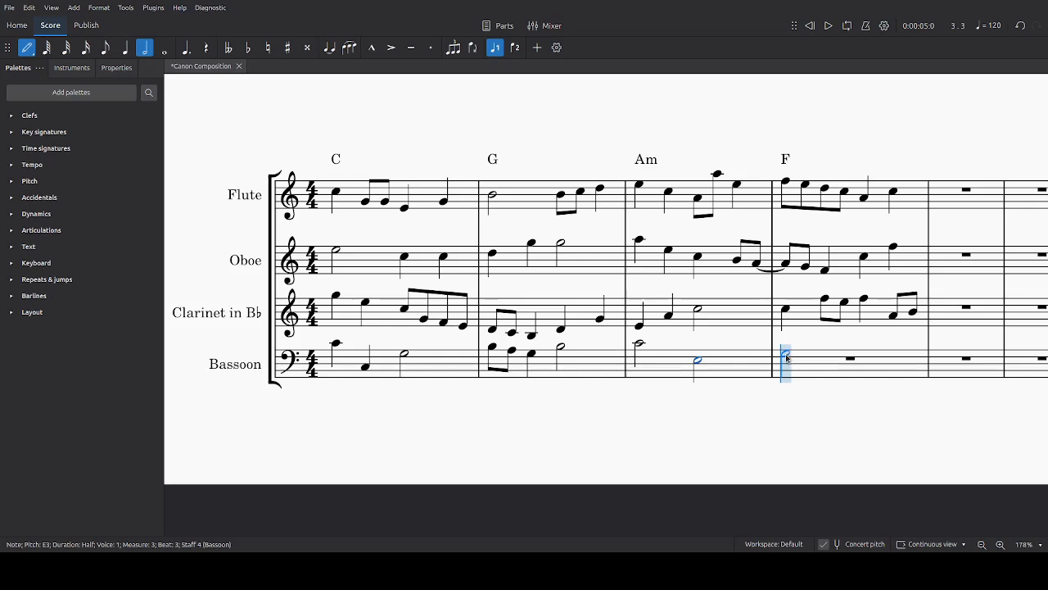
Start bassoon measure 4 with quarter notes F3 and C4 on beats 1 and 2
key("4")
left_click(786, 361)
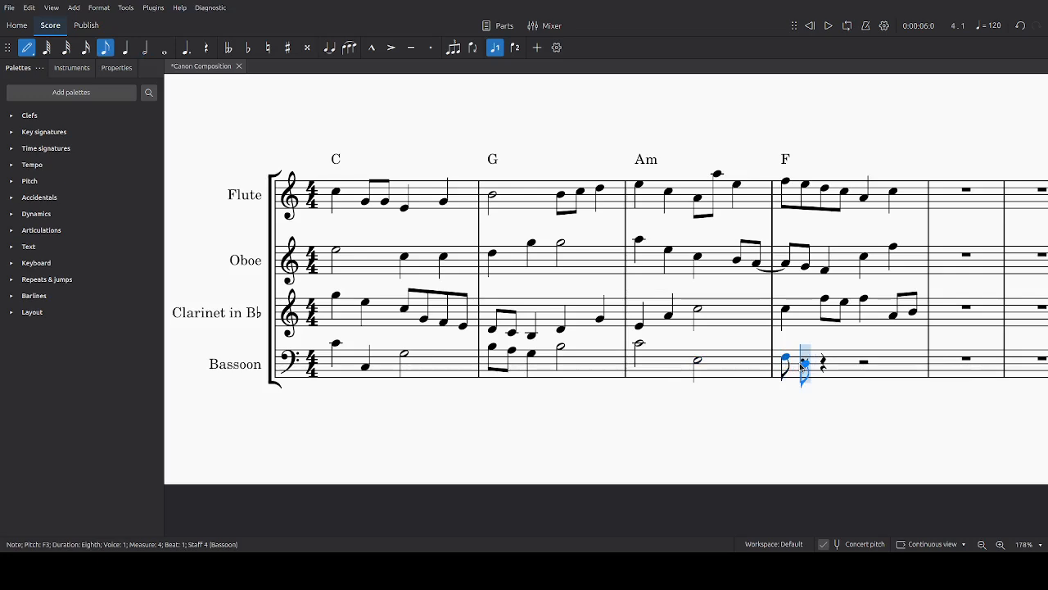
key("Escape")
key("5")
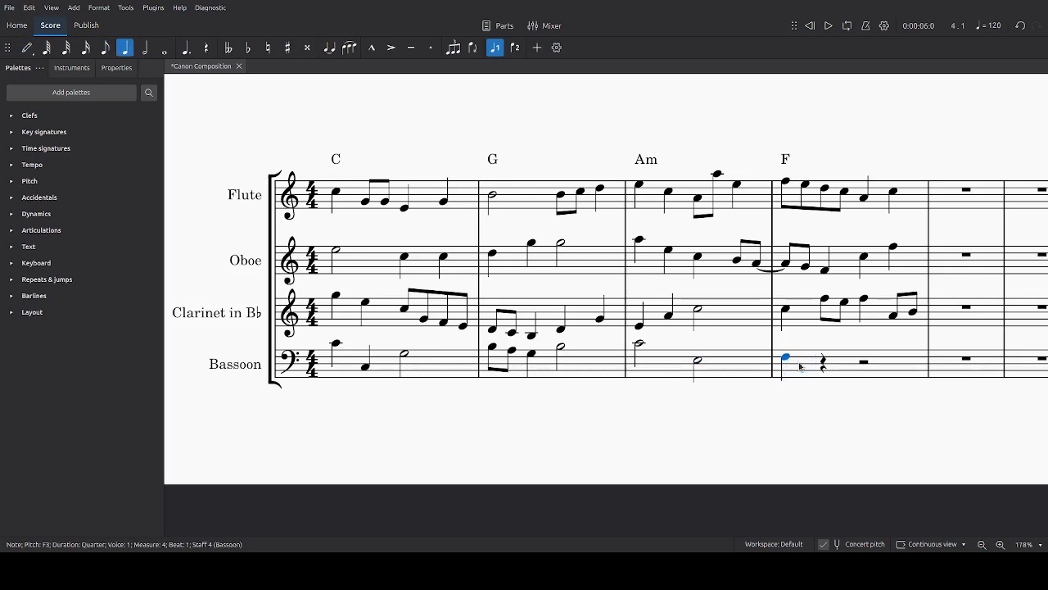
key("Right")
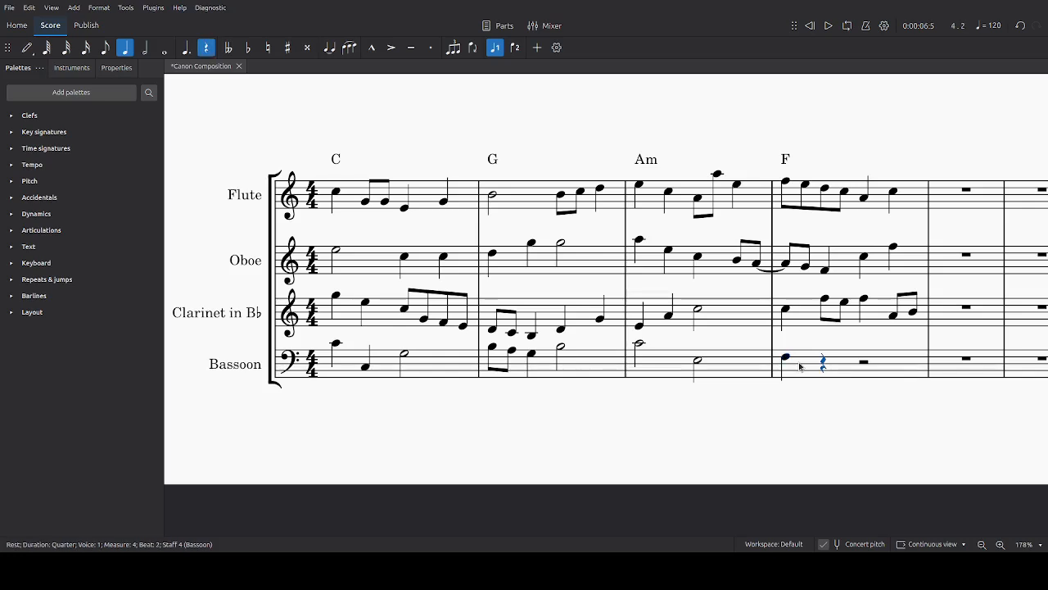
key("c")
key("ctrl+Up")
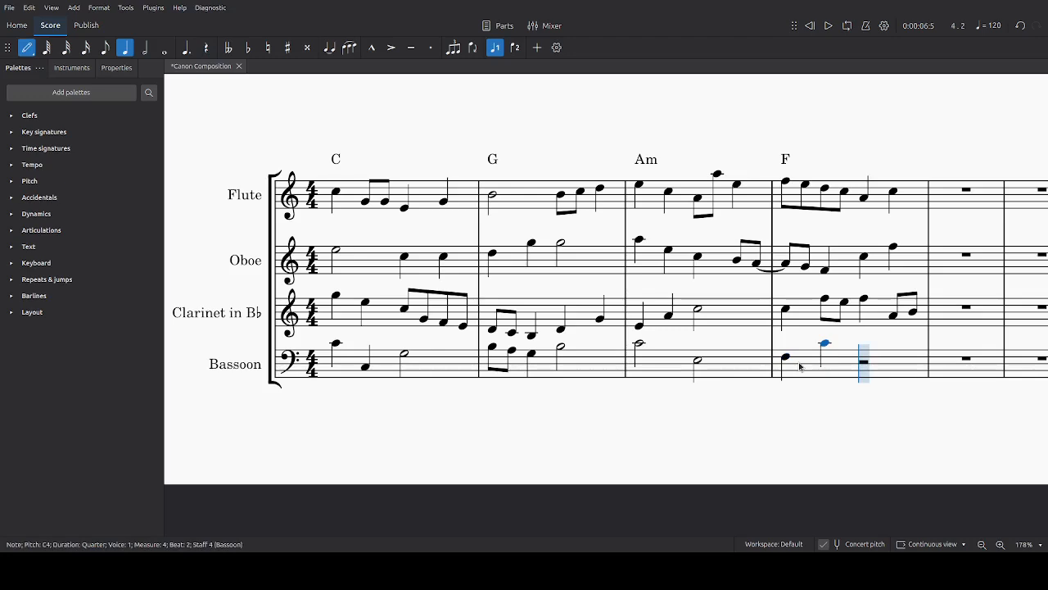
Complete bassoon measure 4 with eighth notes A3 and G3 on beat 3 and a quarter note F3 on beat 4
key("4")
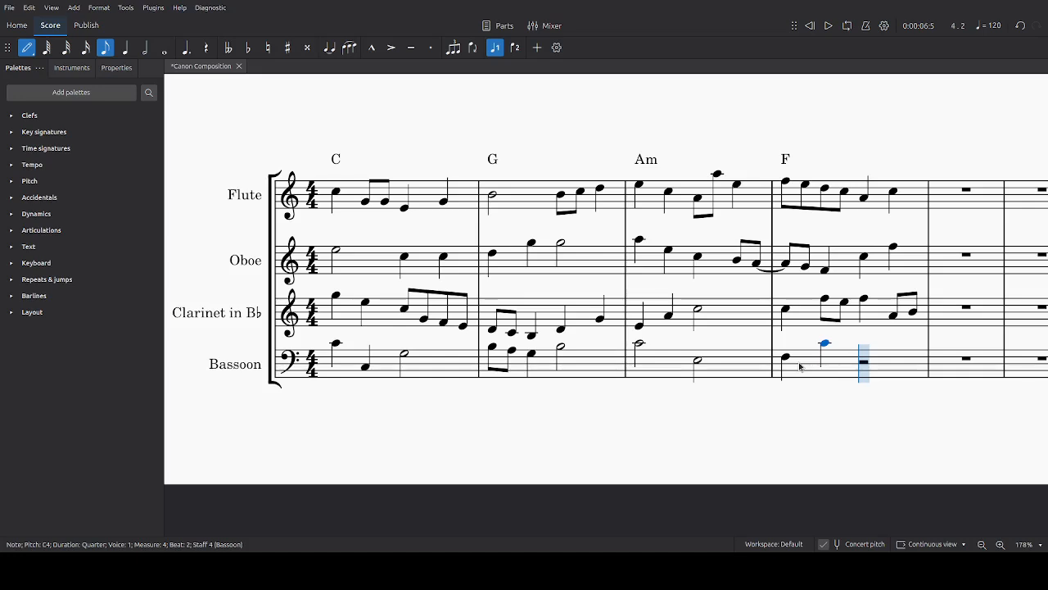
key("a")
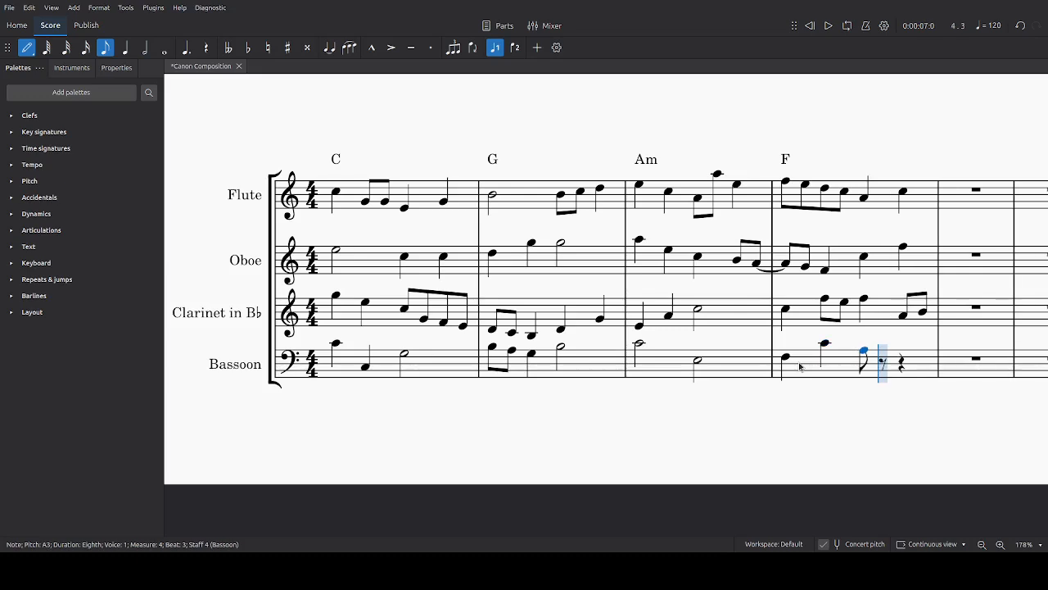
key("g")
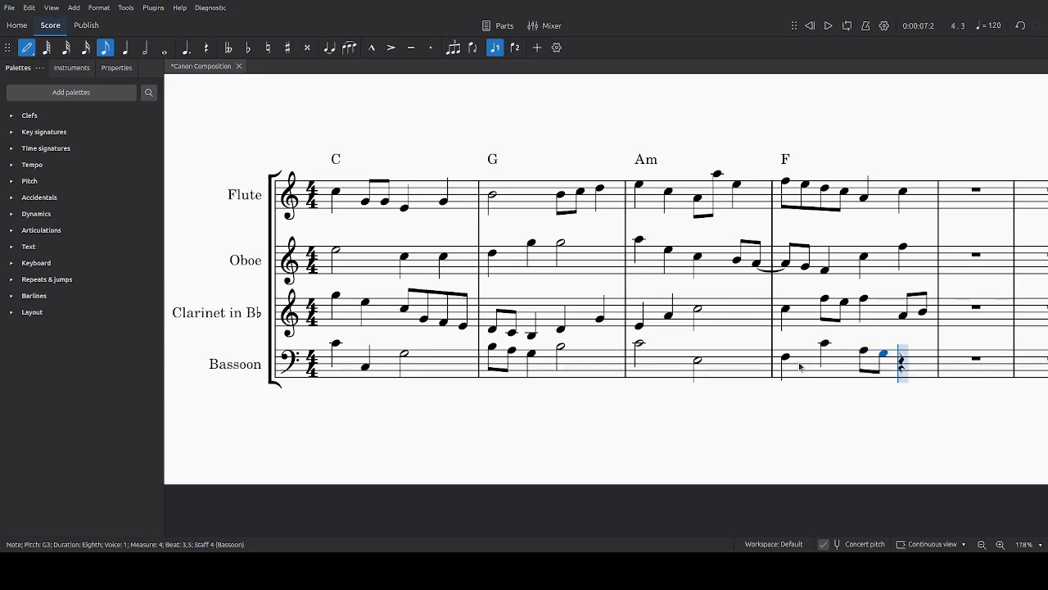
key("5")
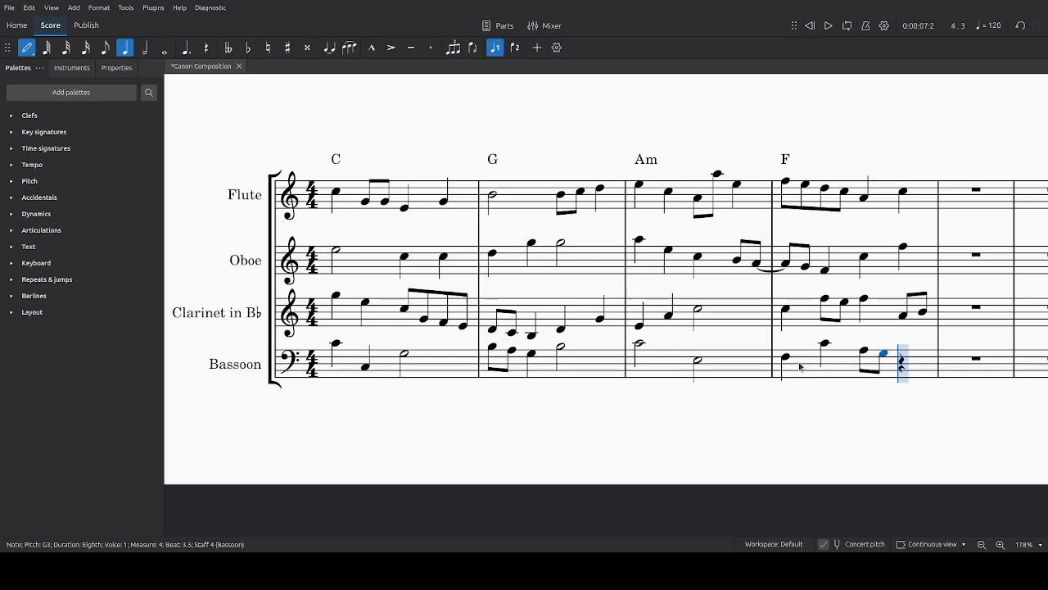
key("f")
key("Escape")
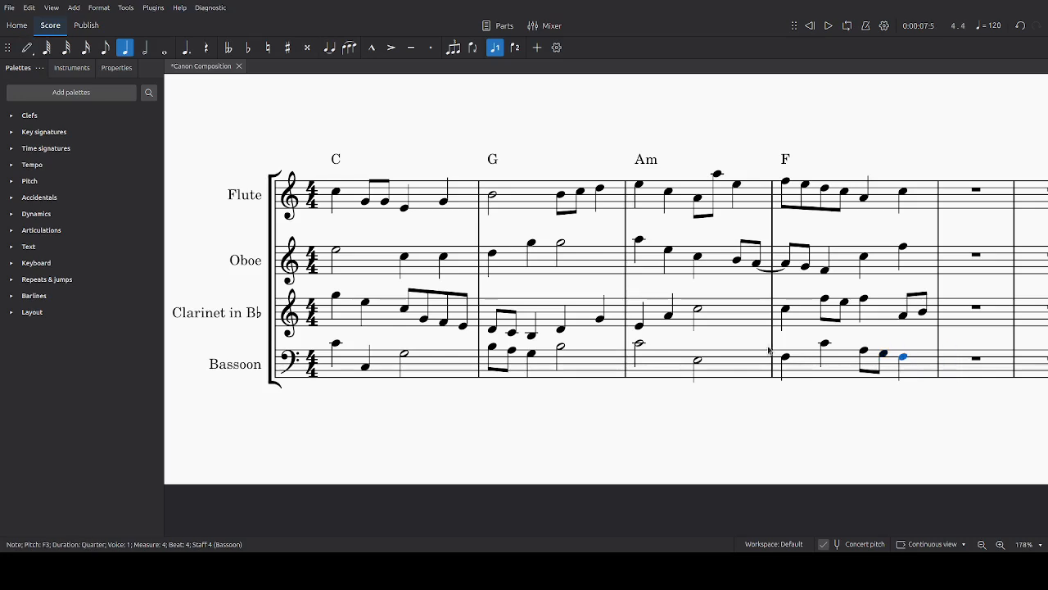
Play the score back from measure 1 through measure 4 to hear all four woodwind lines together
left_click(336, 194)
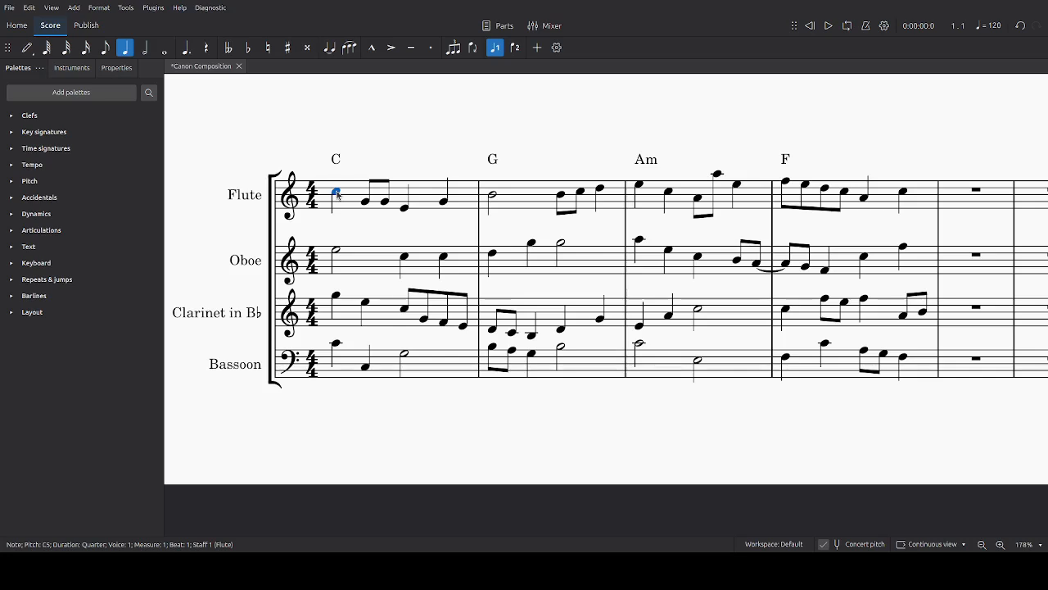
key("space")
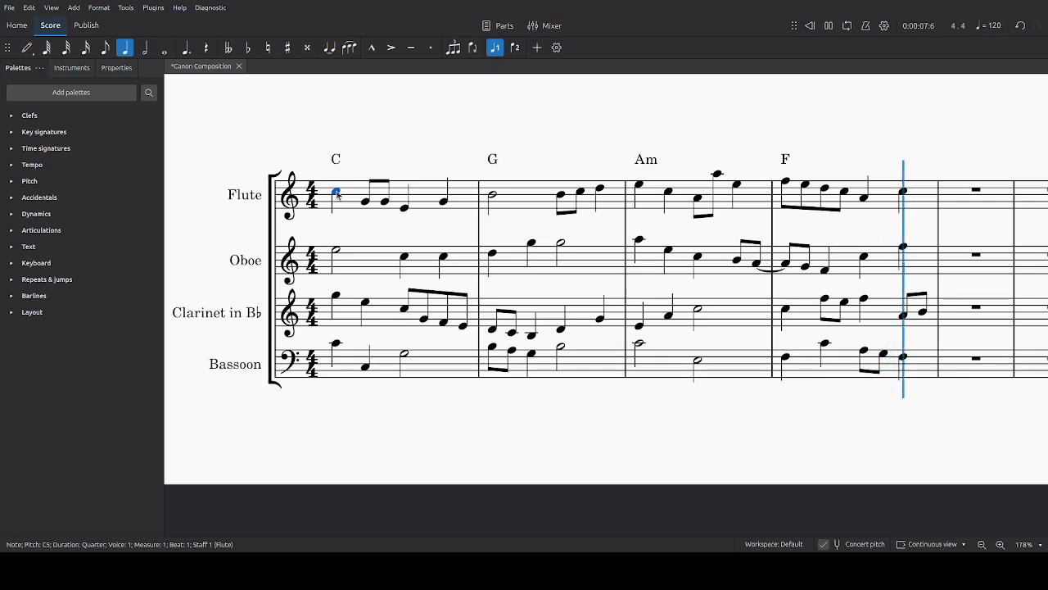
key("space")
left_click(425, 154)
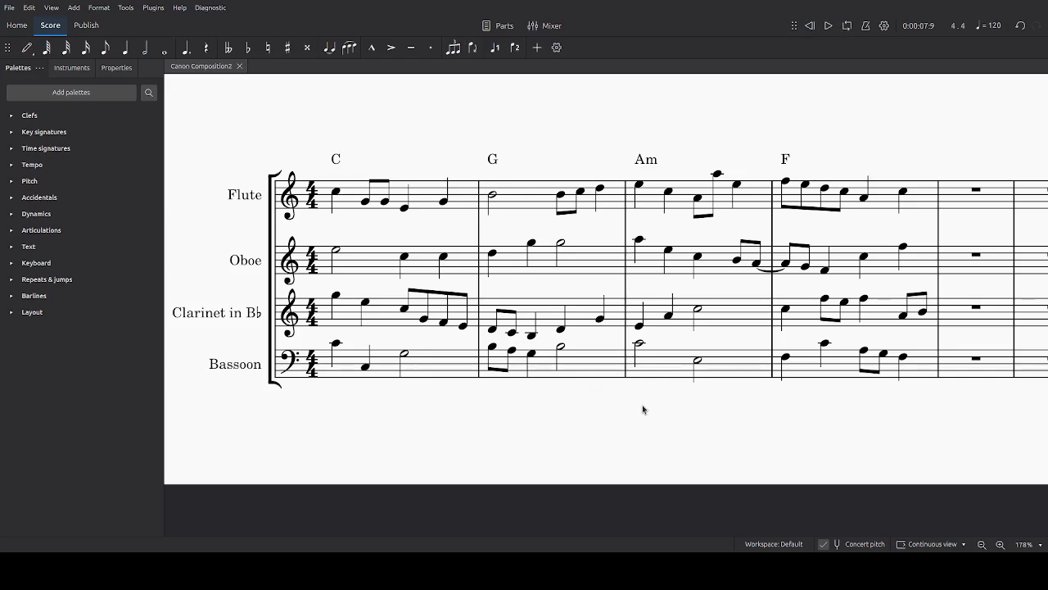
Delete the C, G, Am and F chord symbols above the flute staff in measures 1 to 4
left_click_drag(644, 410, 590, 438)
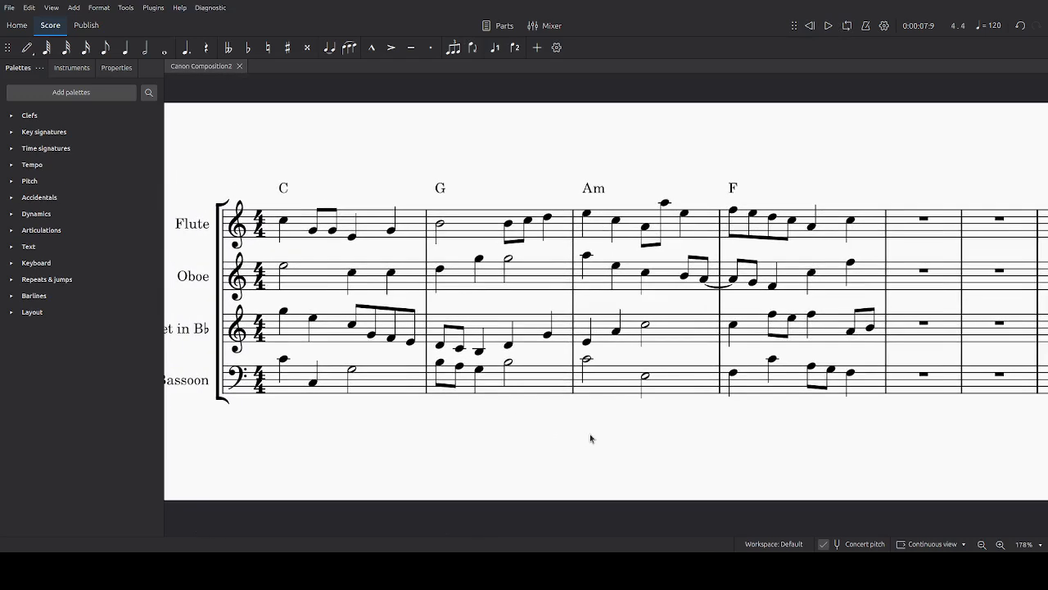
left_click(288, 189)
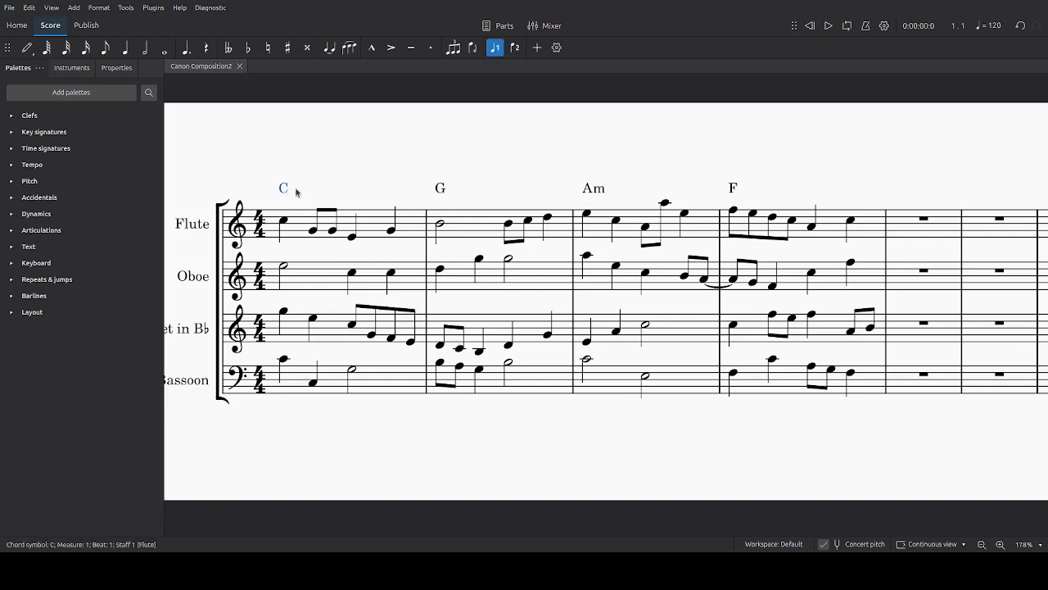
key("Delete")
left_click(443, 188)
key("Delete")
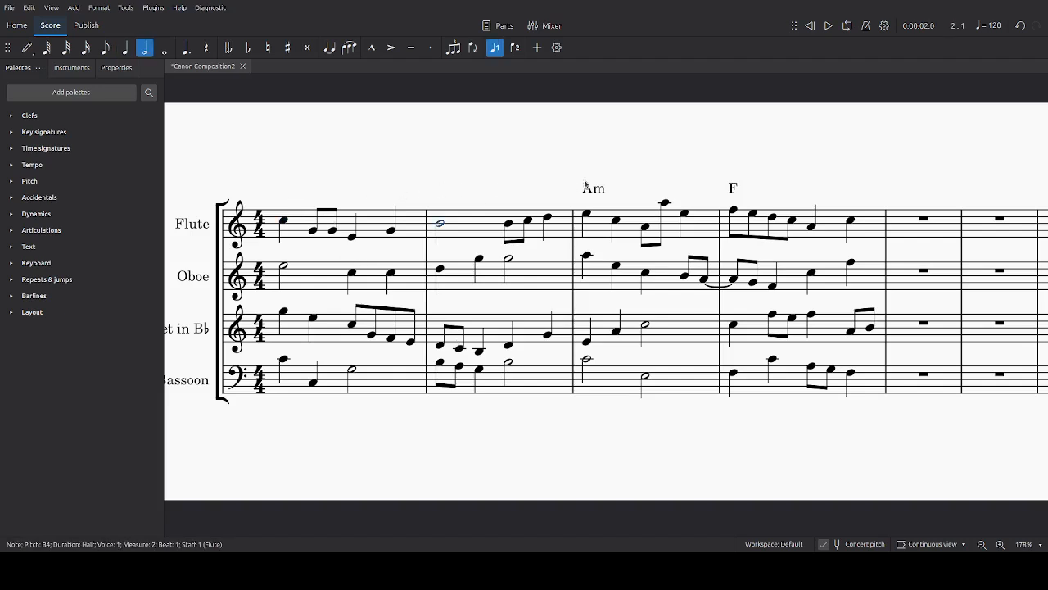
left_click(588, 187)
key("Delete")
left_click(734, 190)
key("Delete")
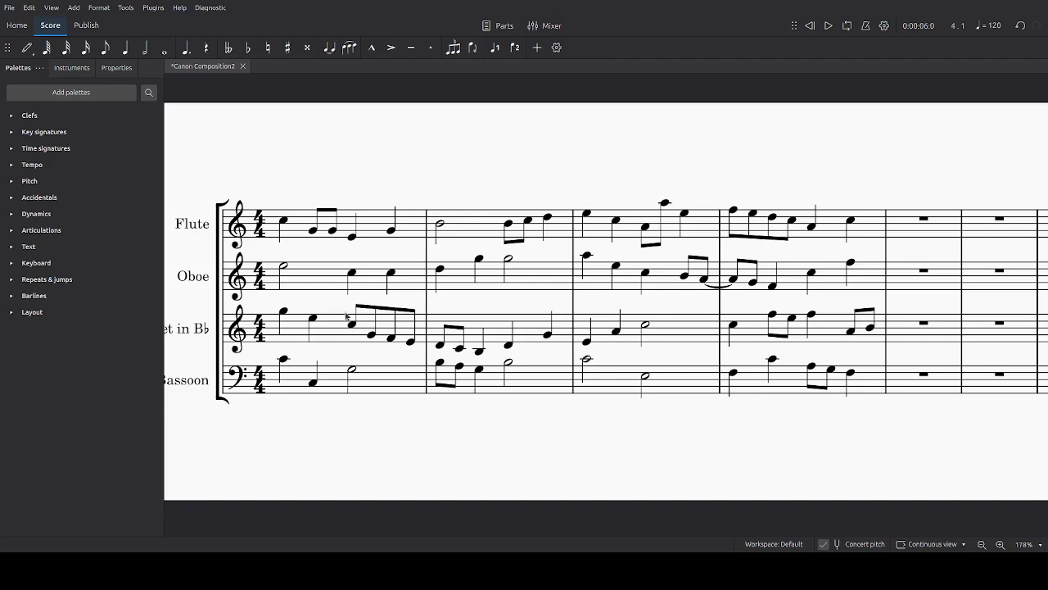
Copy the oboe line of measures 1 to 4 into the flute staff starting at measure 5
left_click(326, 277)
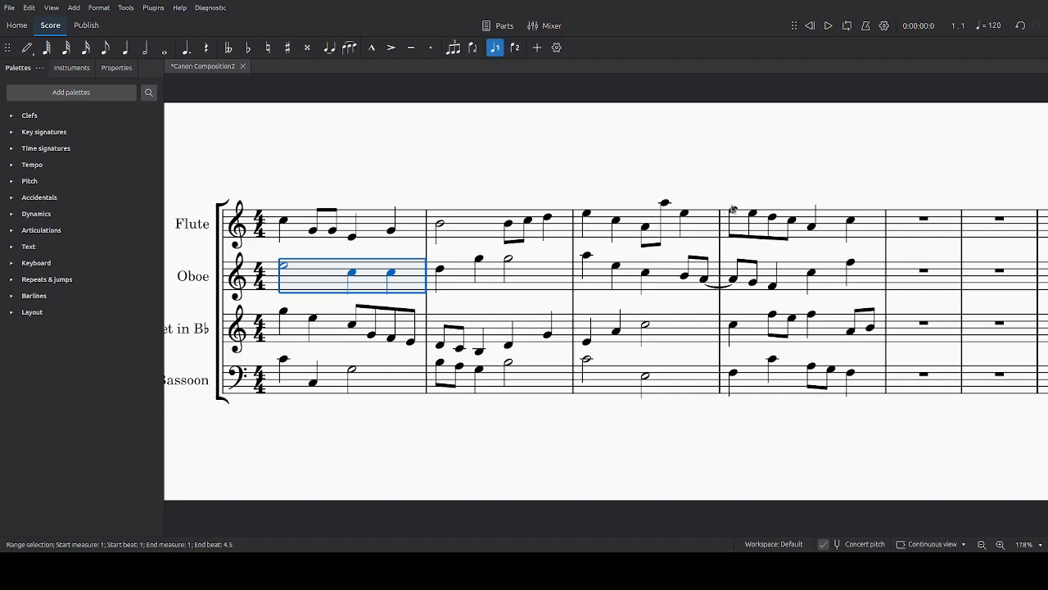
left_click(786, 285, "shift")
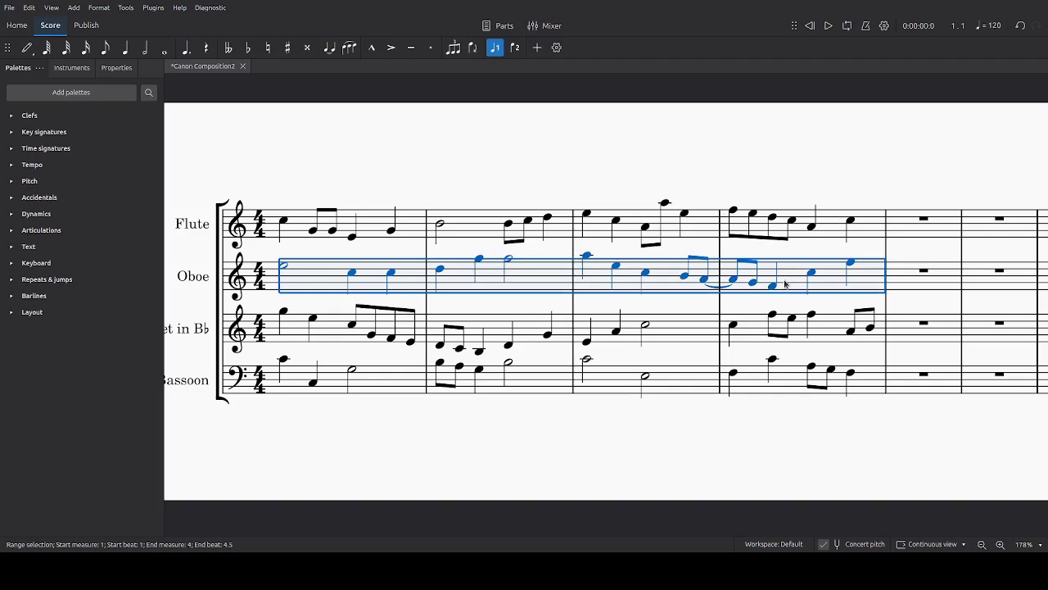
scroll(795, 171, "right", 4)
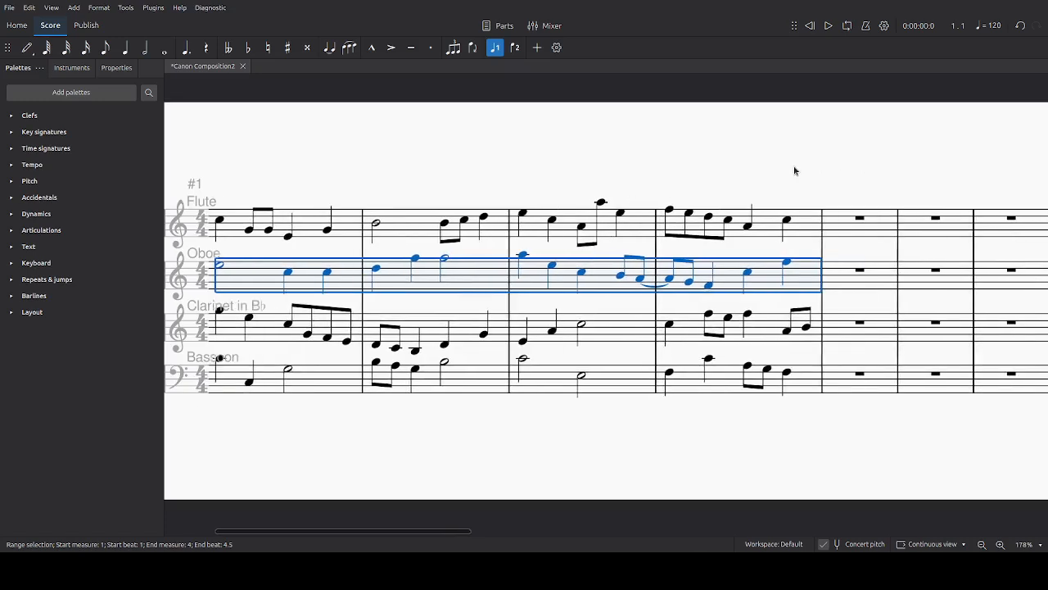
left_click(622, 240)
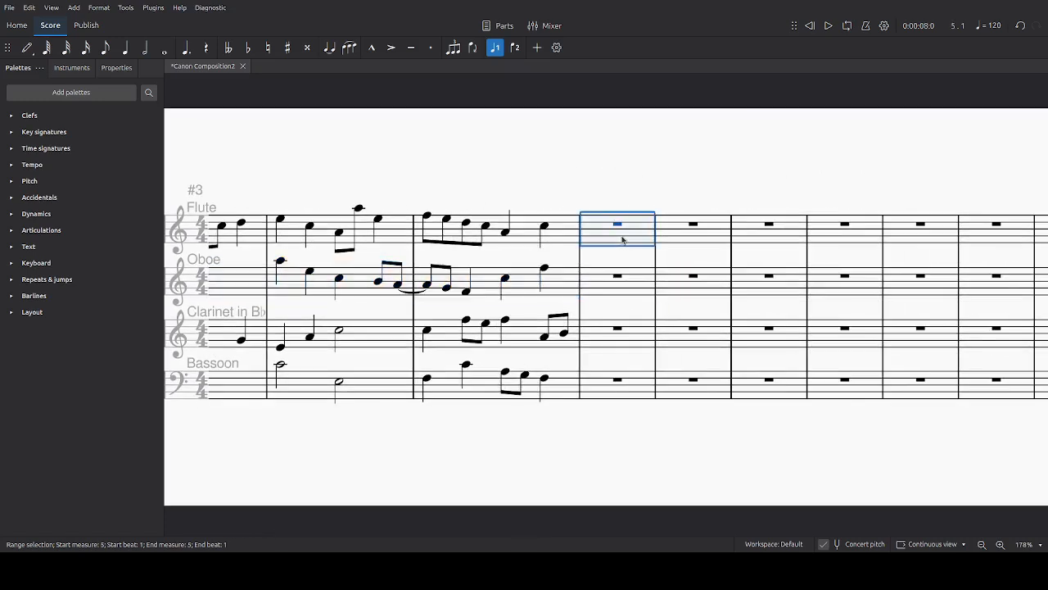
key("ctrl+v")
key("Escape")
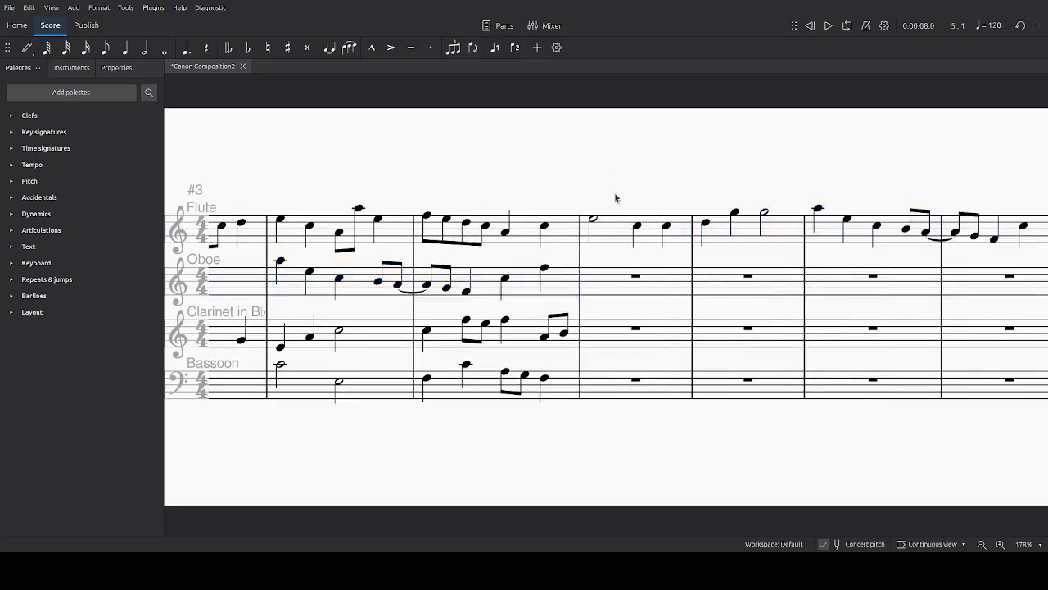
Copy the clarinet line of measures 1 to 4 into the flute staff starting at measure 9
scroll(643, 194, "left", 4)
scroll(851, 163, "left", 2)
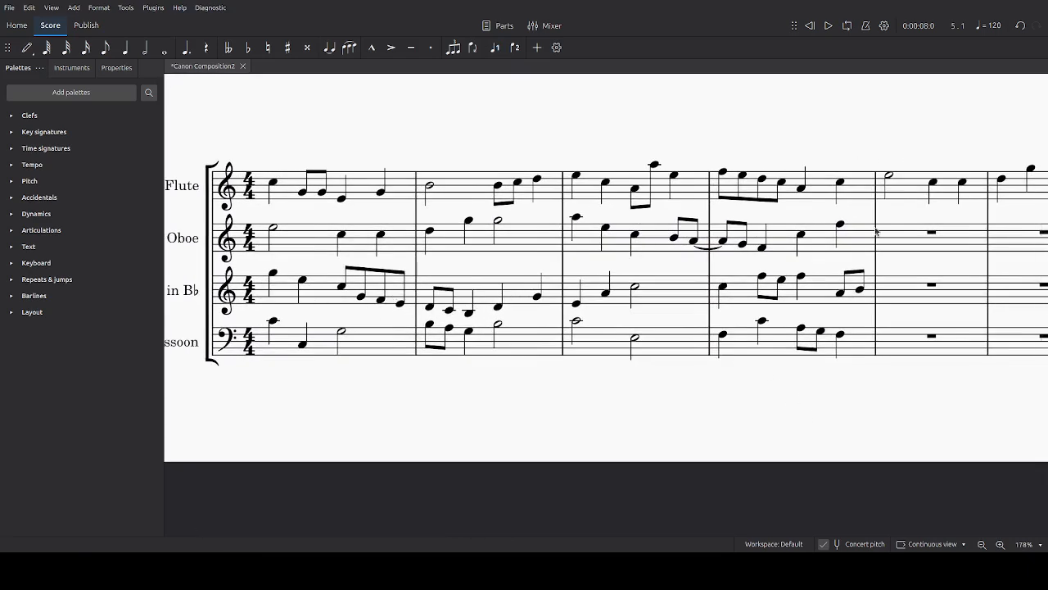
left_click(318, 303)
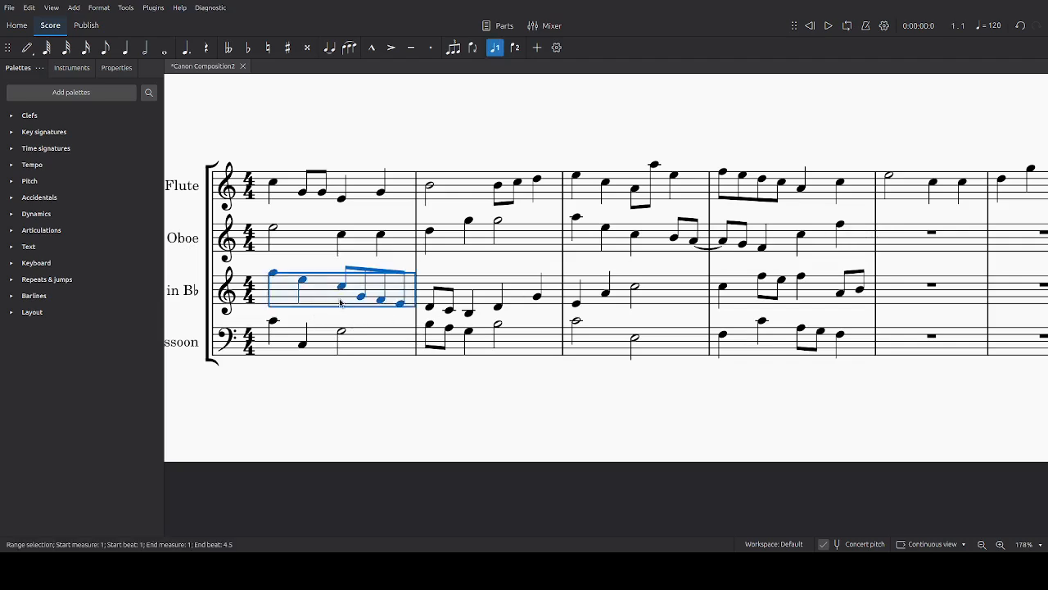
left_click(817, 297, "shift")
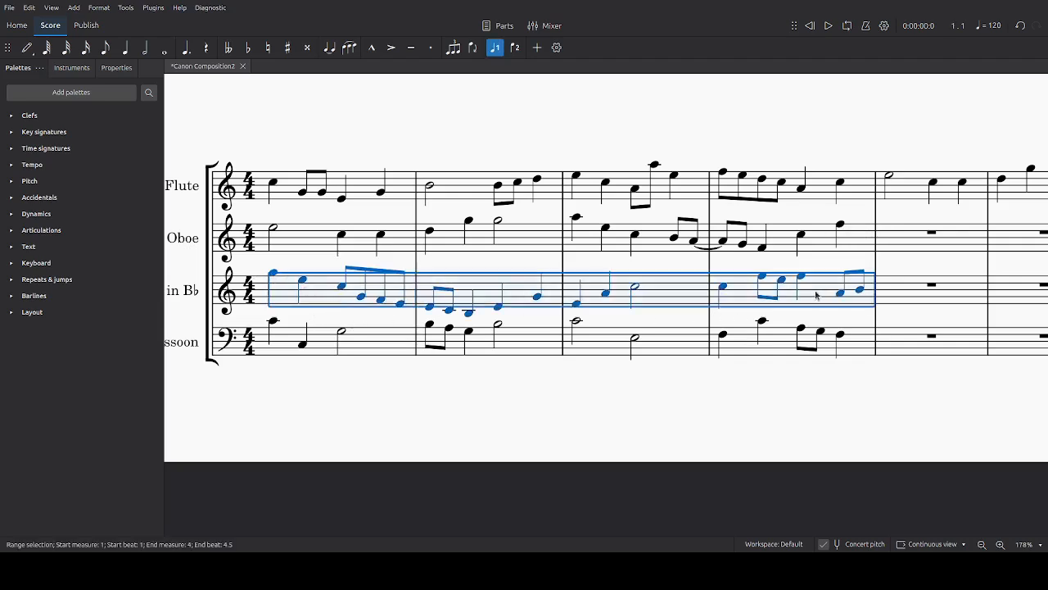
left_click(355, 319)
left_click(325, 292)
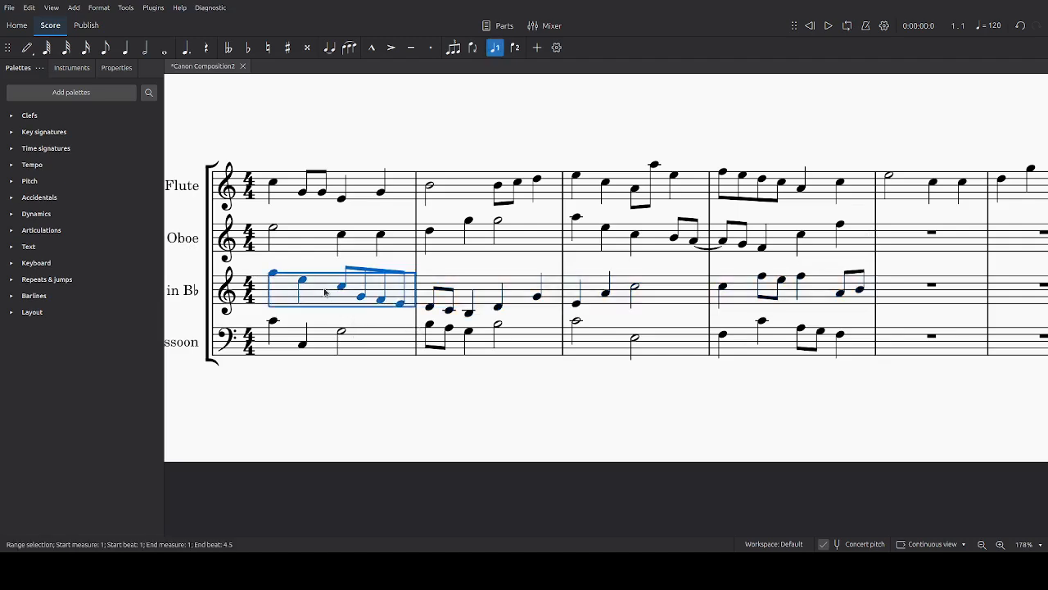
left_click(816, 296, "shift")
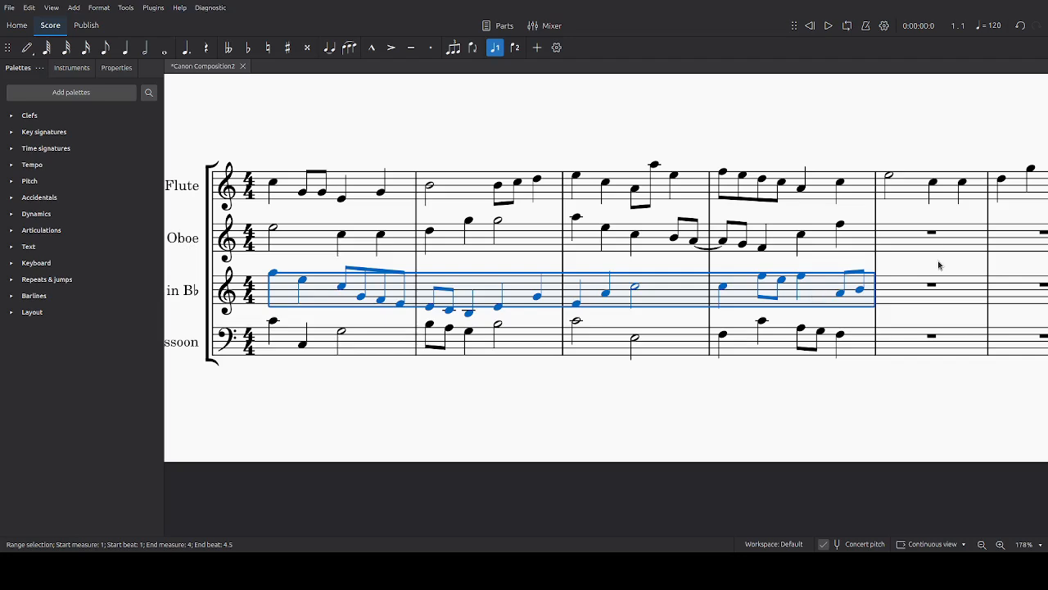
scroll(940, 265, "right", 6)
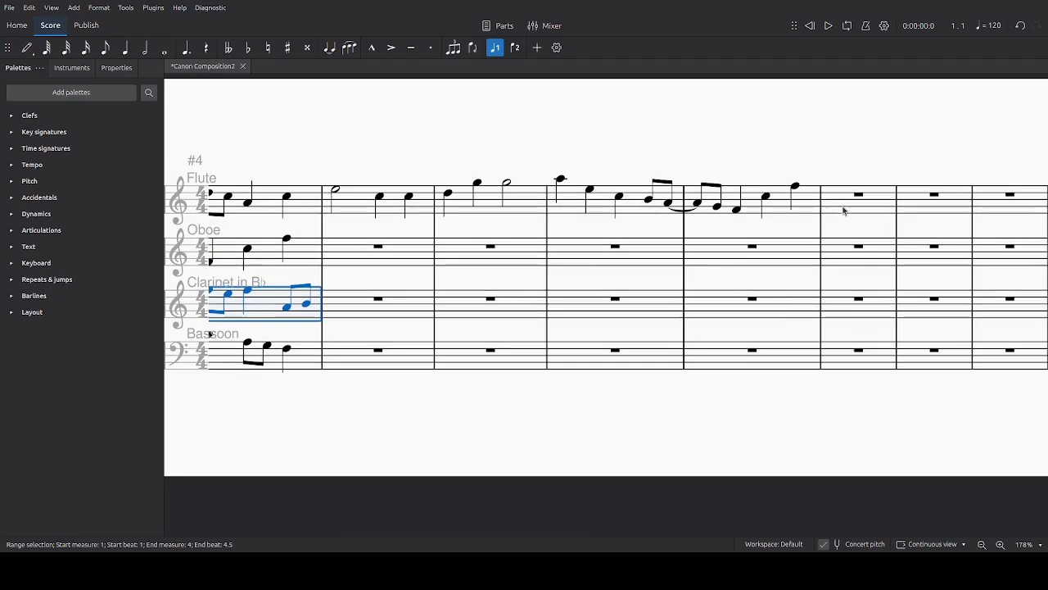
left_click(843, 210)
key("ctrl+shift+End")
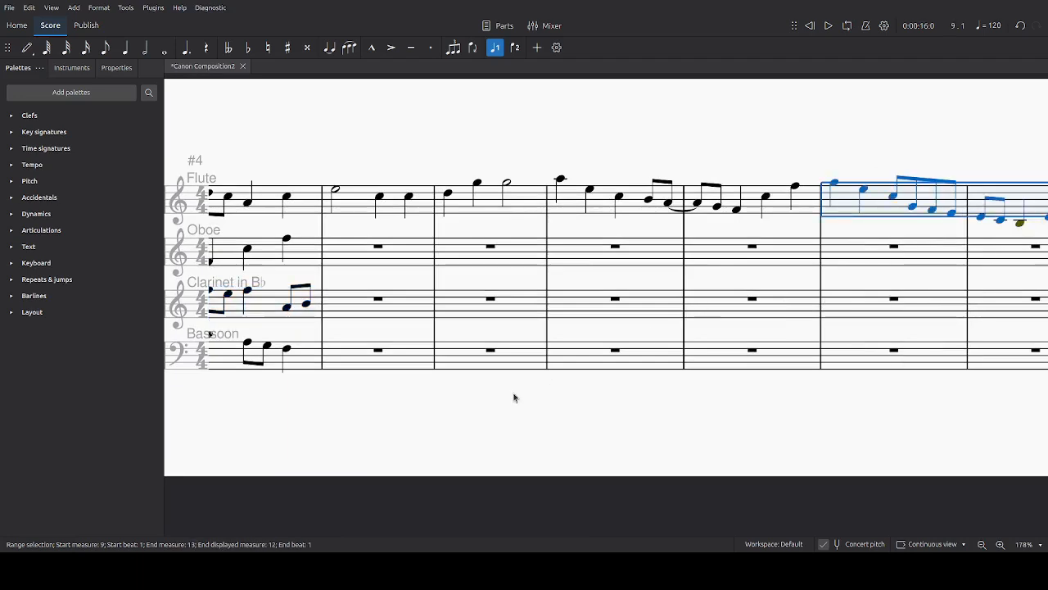
Copy the bassoon line of measures 1 to 4 into the flute staff starting at measure 13
scroll(868, 391, "left", 8)
scroll(543, 381, "left", 3)
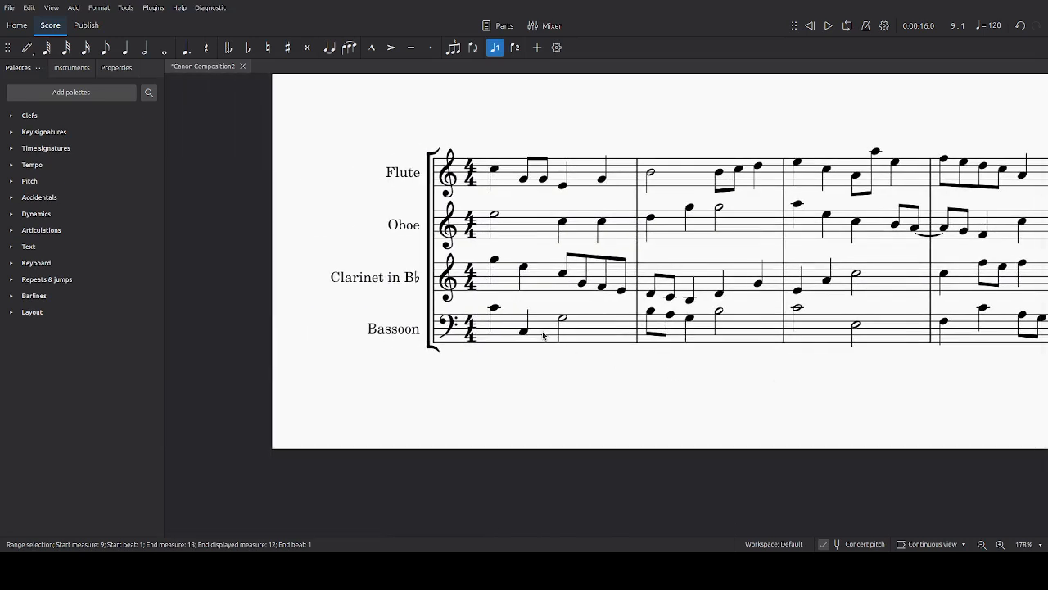
left_click(545, 336)
scroll(753, 377, "right", 3)
left_click(688, 344, "shift")
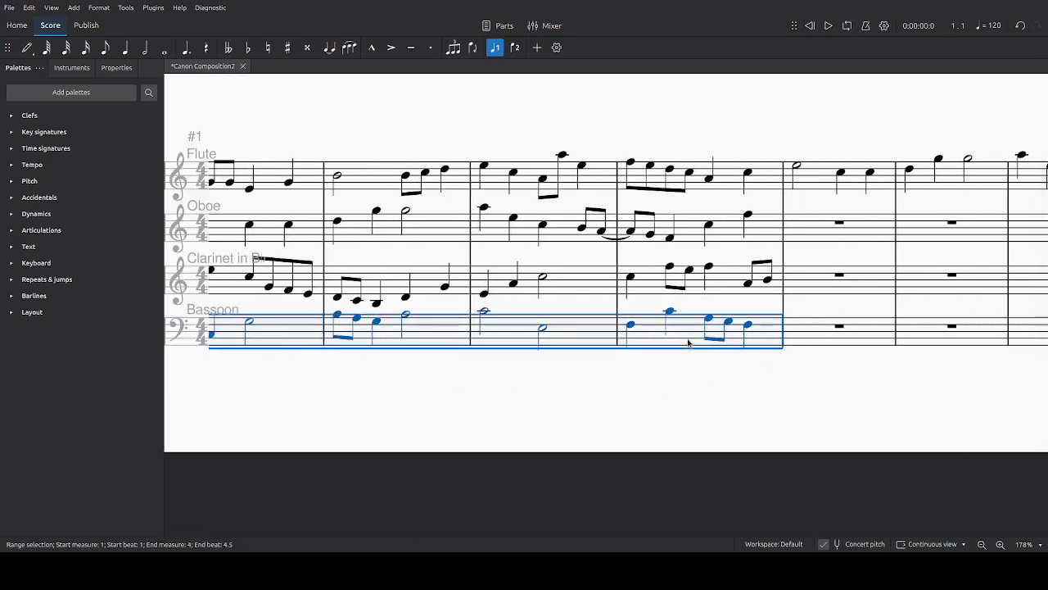
scroll(626, 373, "right", 2)
scroll(724, 269, "right", 2)
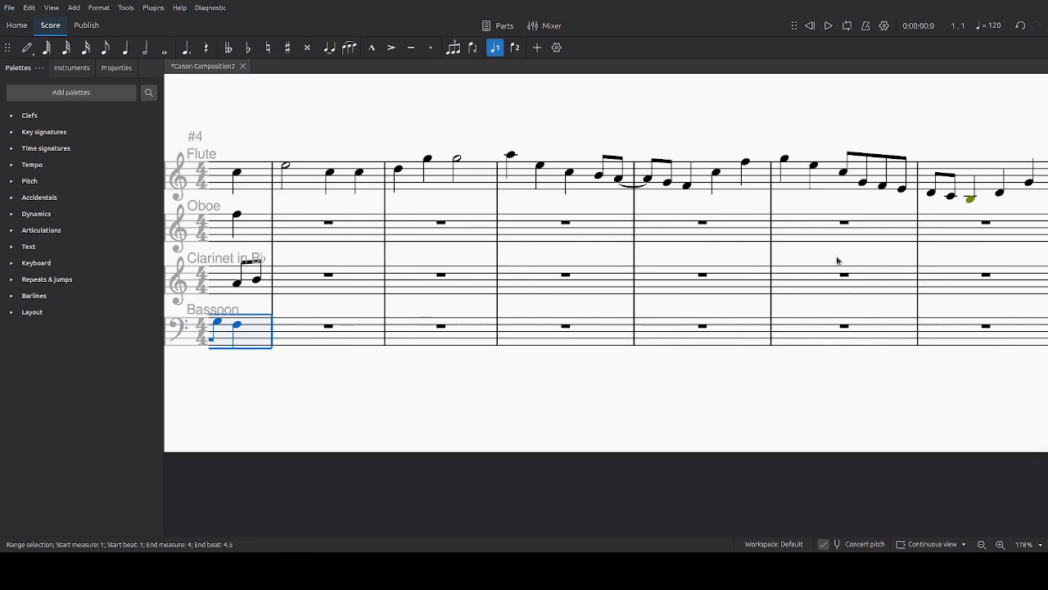
scroll(835, 262, "right", 5)
left_click(703, 225)
key("ctrl+v")
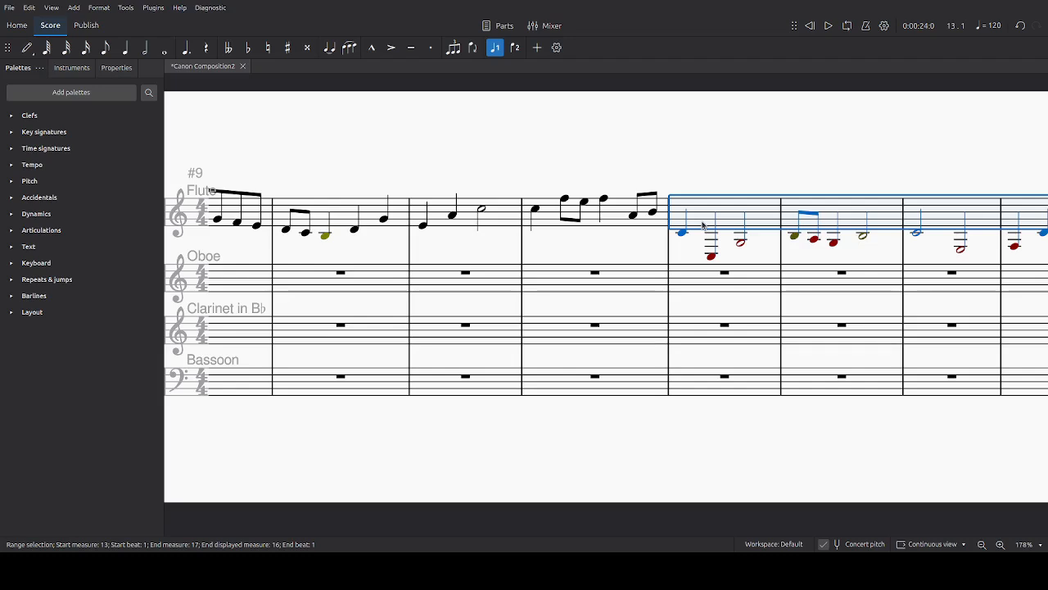
Raise the copied bassoon line in flute measures 13 to 16 by one octave
key("ctrl+Up")
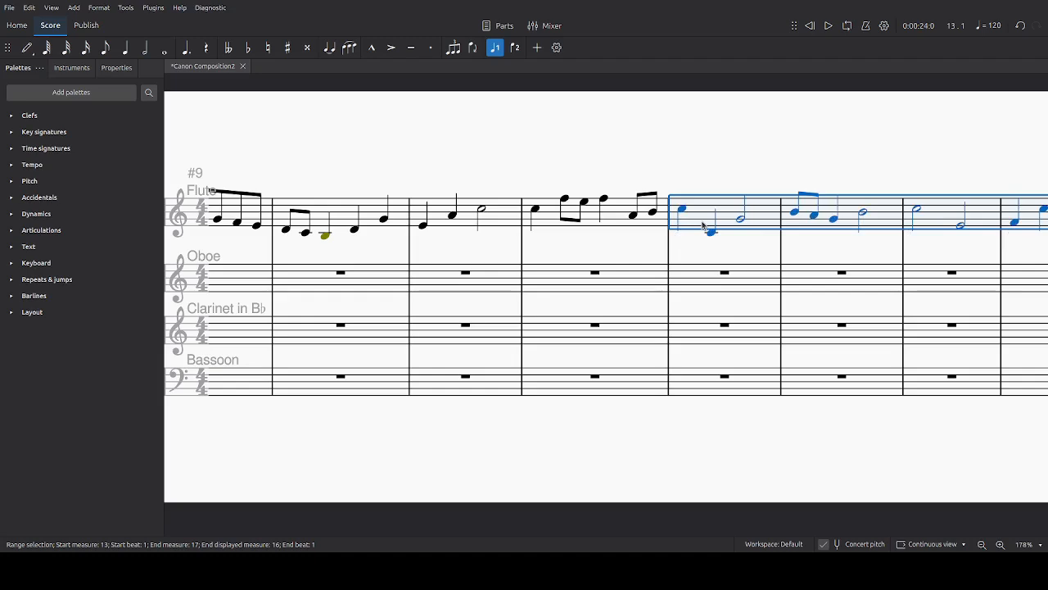
key("Escape")
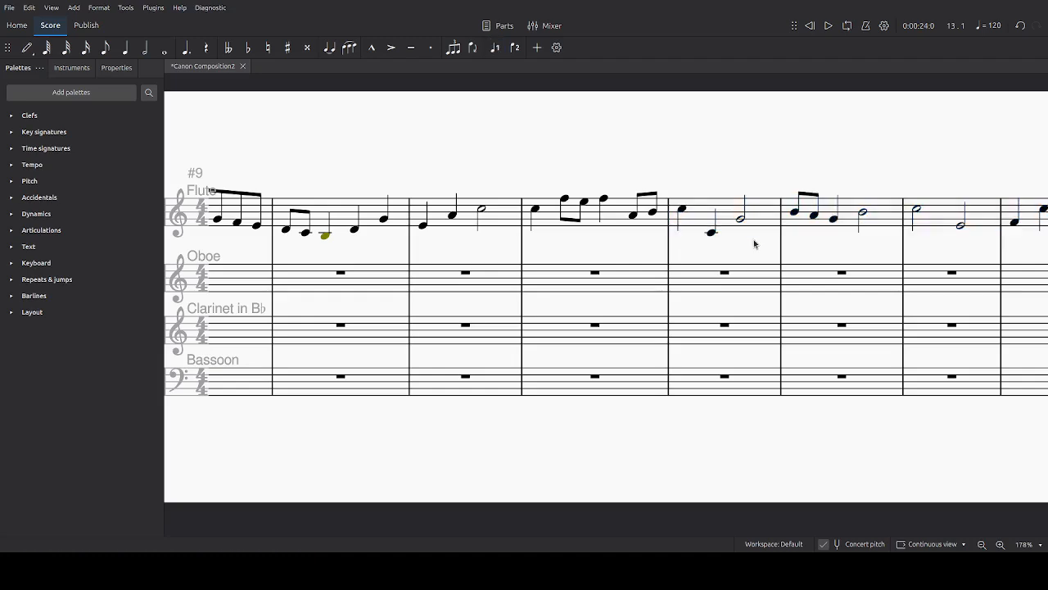
scroll(561, 238, "right", 5)
scroll(731, 245, "left", 4)
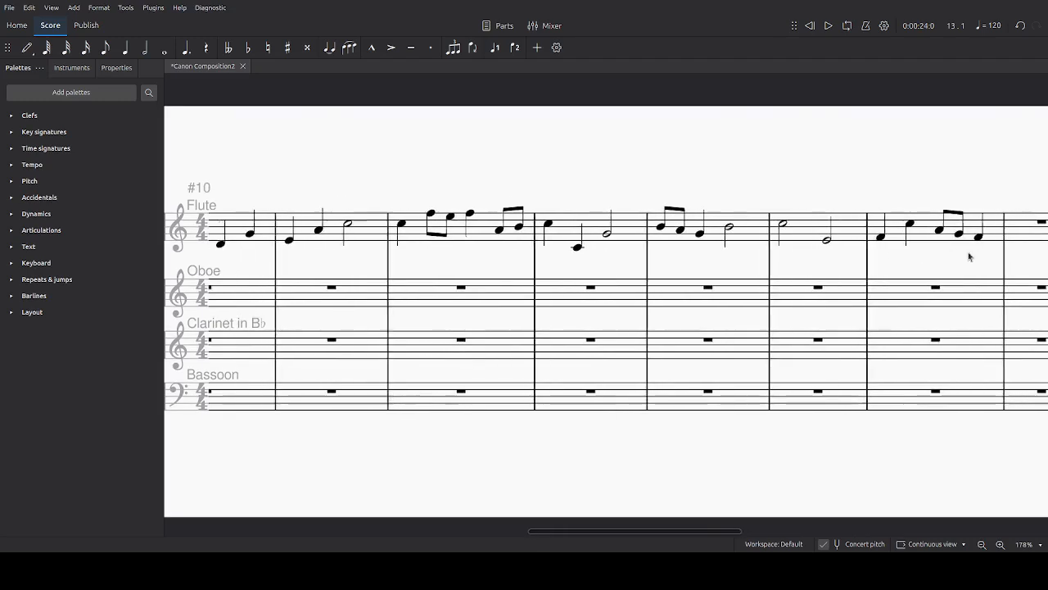
Delete the notes in measures 1 to 4 of the oboe, clarinet and bassoon staves
scroll(362, 421, "left", 12)
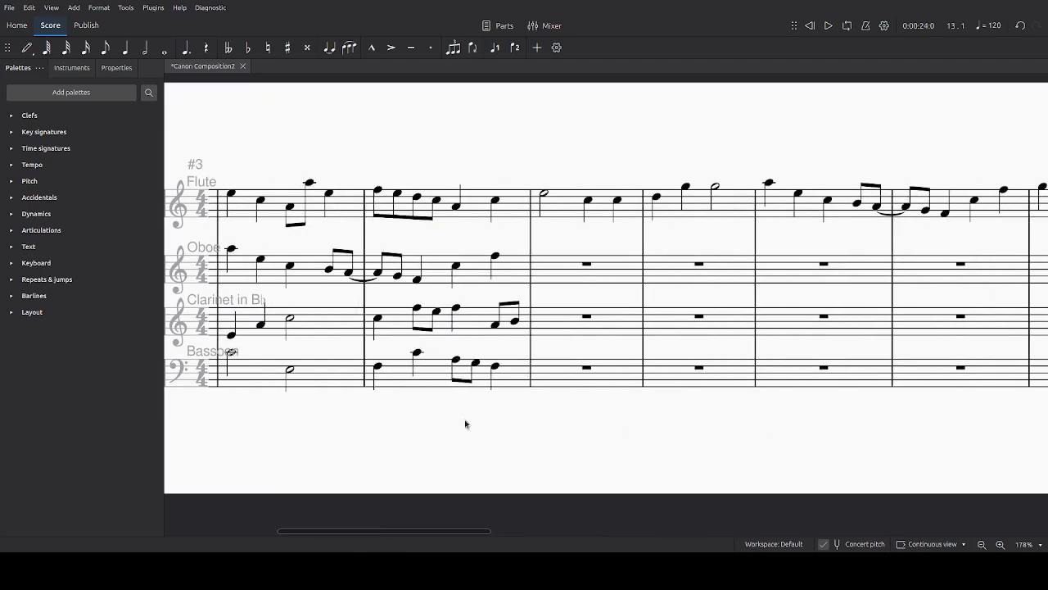
left_click(473, 270)
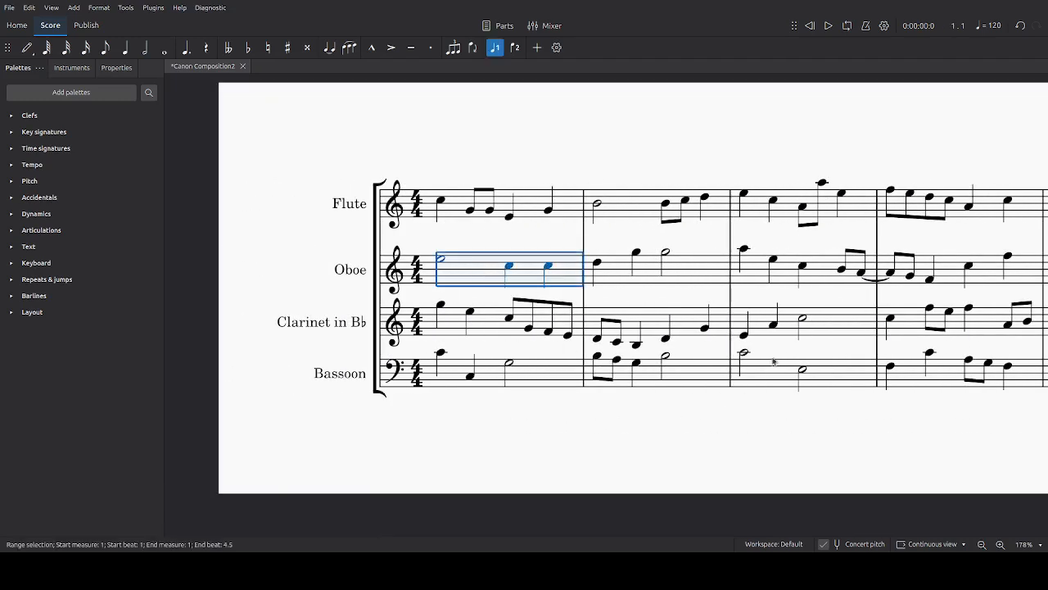
left_click(948, 381, "shift")
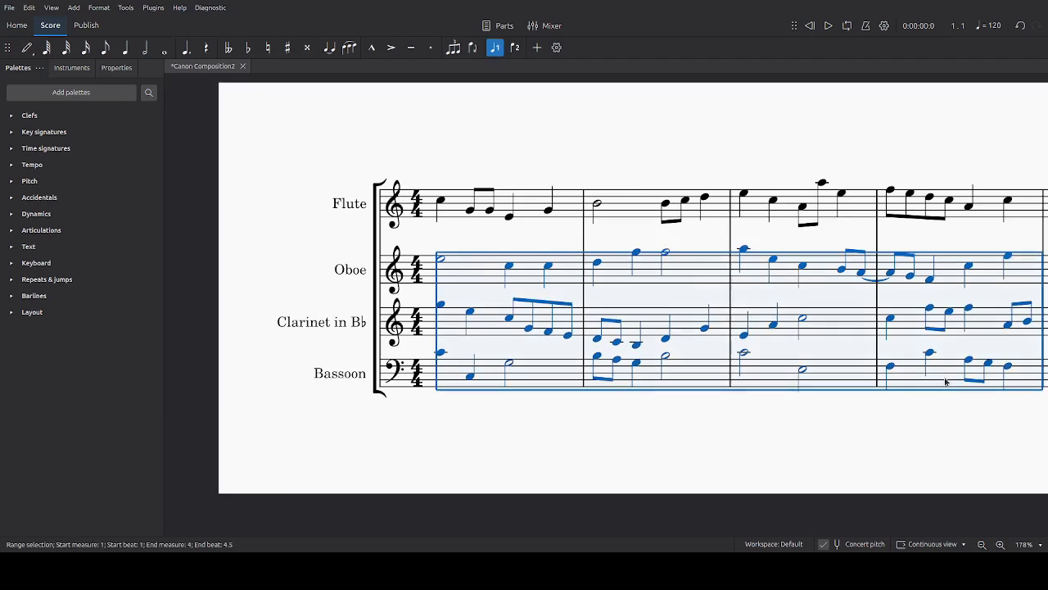
key("Delete")
scroll(492, 153, "right", 3)
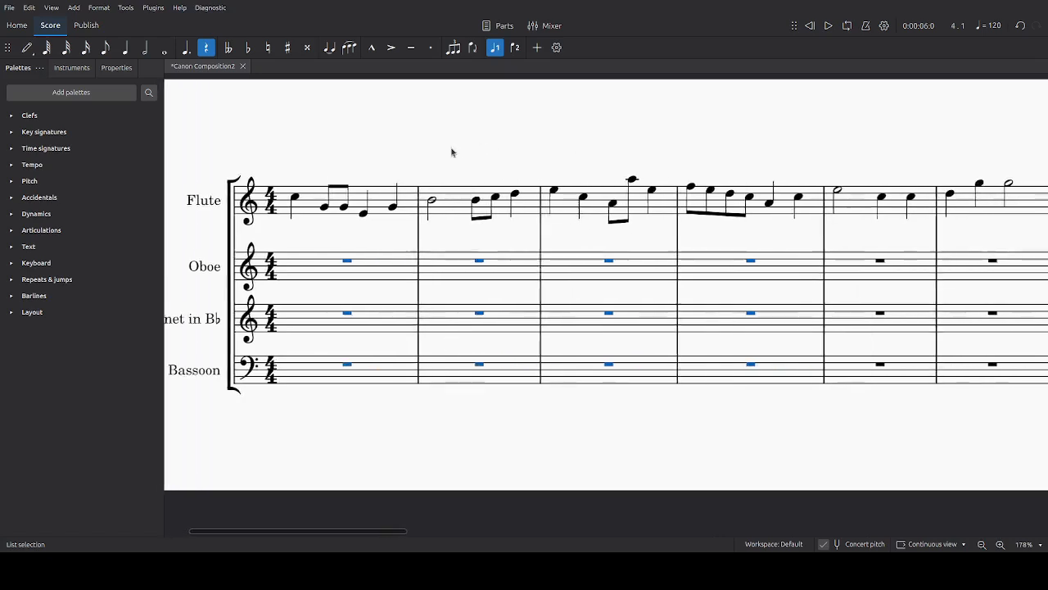
left_click(485, 145)
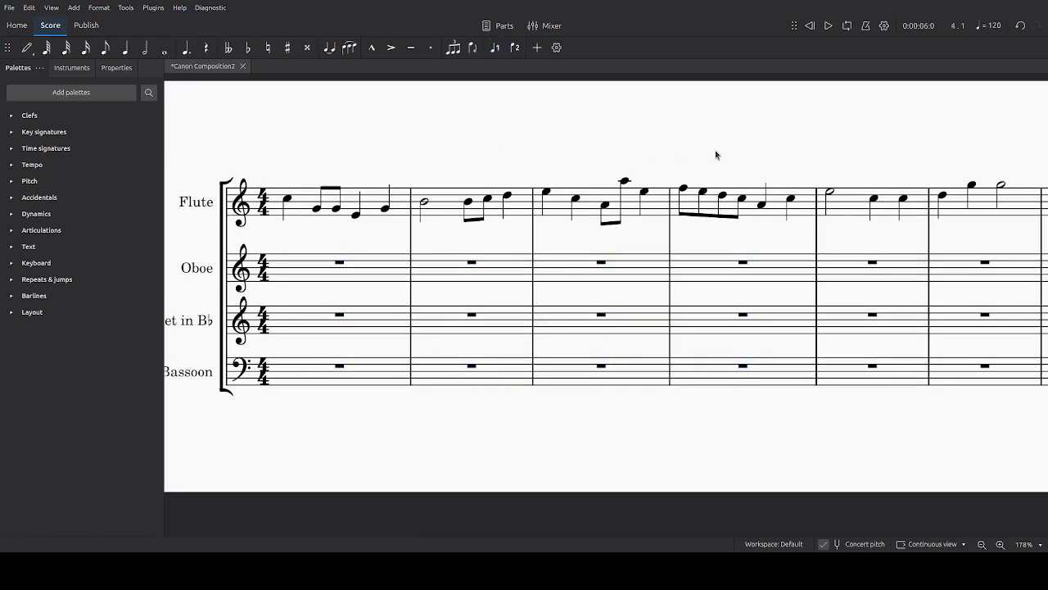
Play back the complete flute melody from the first note of measure 1 through measure 16
scroll(717, 154, "right", 10)
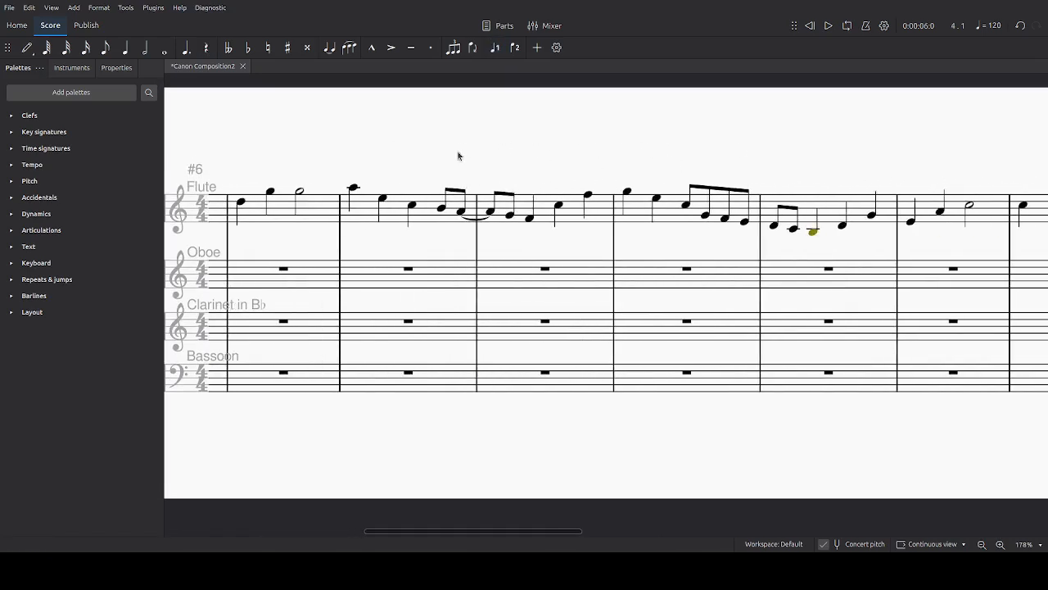
scroll(713, 159, "right", 6)
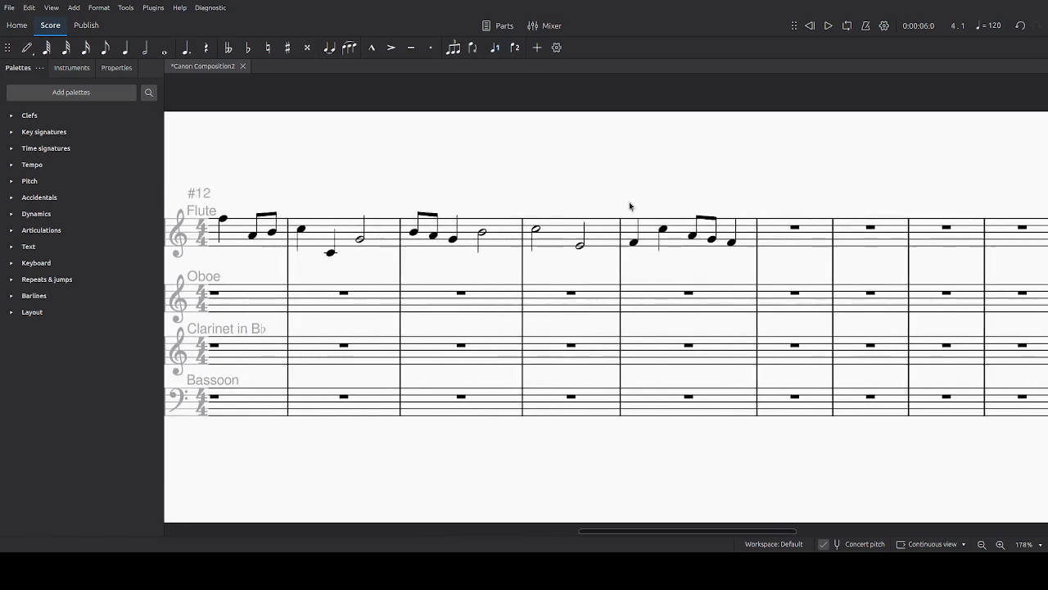
key("Home")
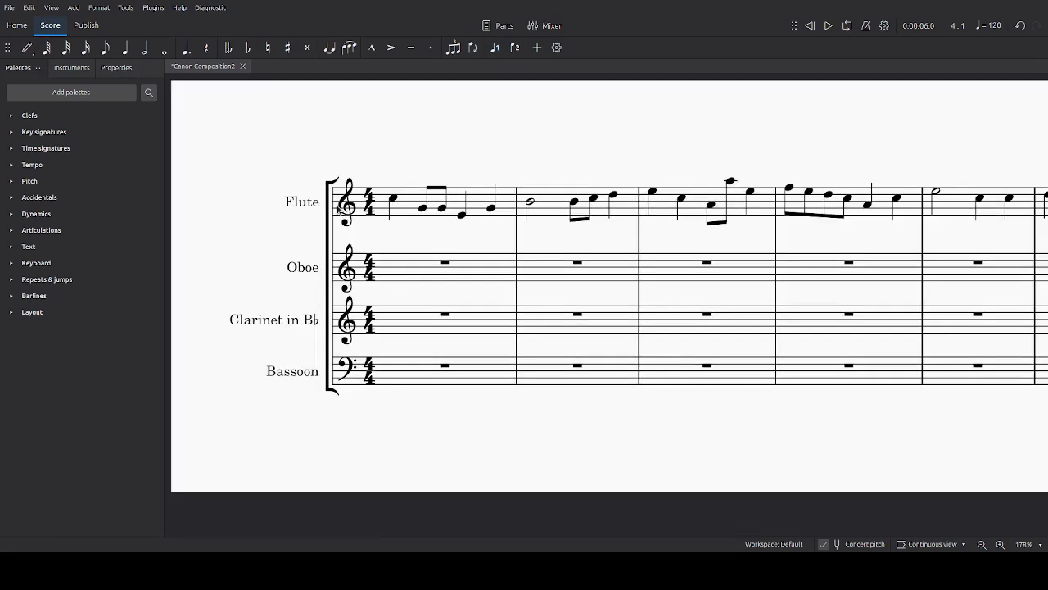
left_click(393, 201)
key("space")
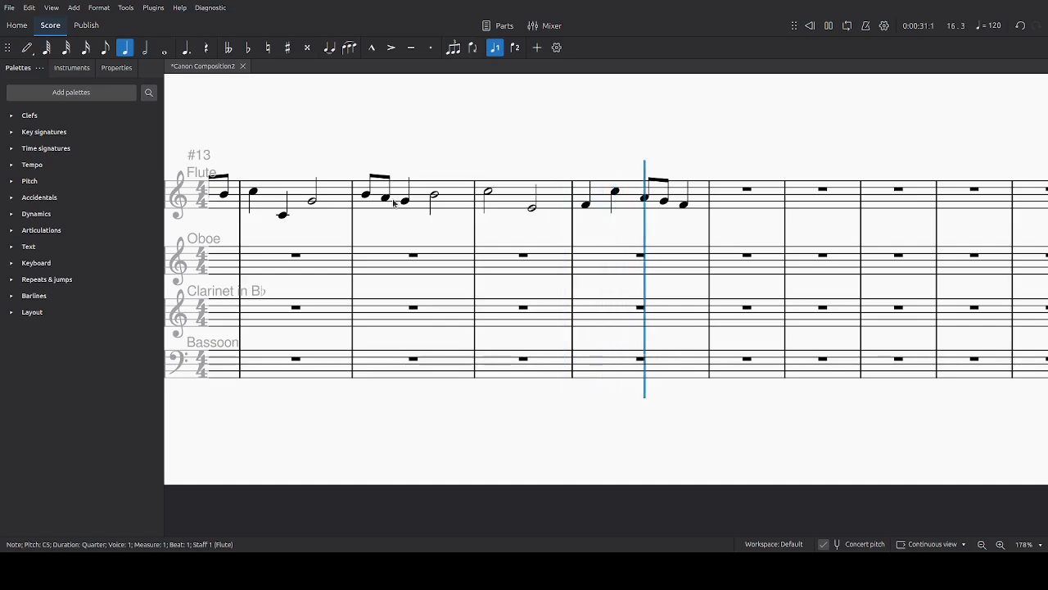
key("space")
Examine the lowest note of the flute melody in measure 10 and the measures around it
scroll(450, 159, "left", 5)
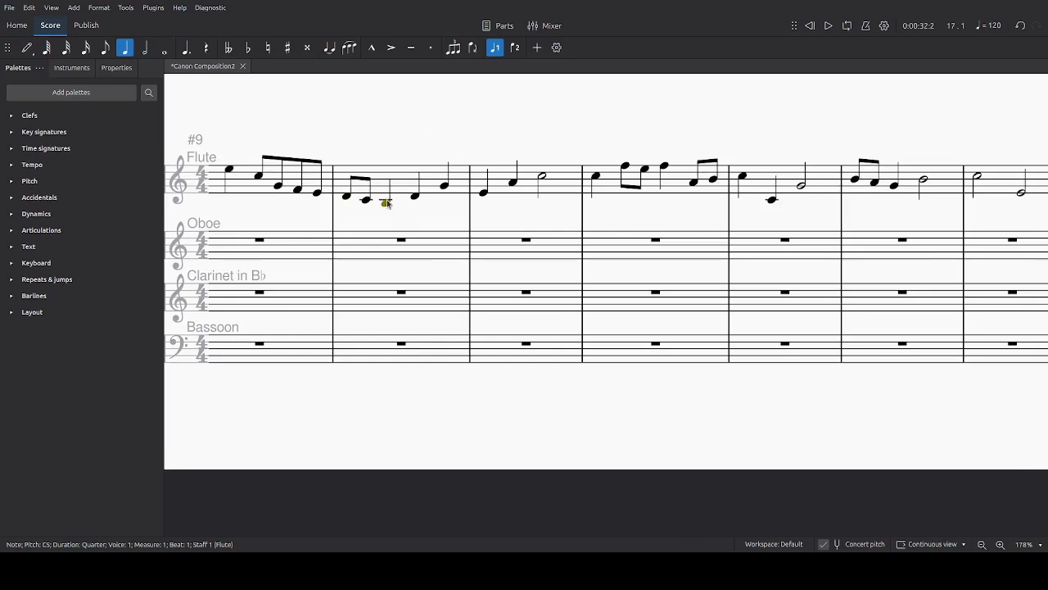
left_click(386, 203)
key("Escape")
scroll(669, 150, "right", 2)
scroll(487, 134, "left", 3)
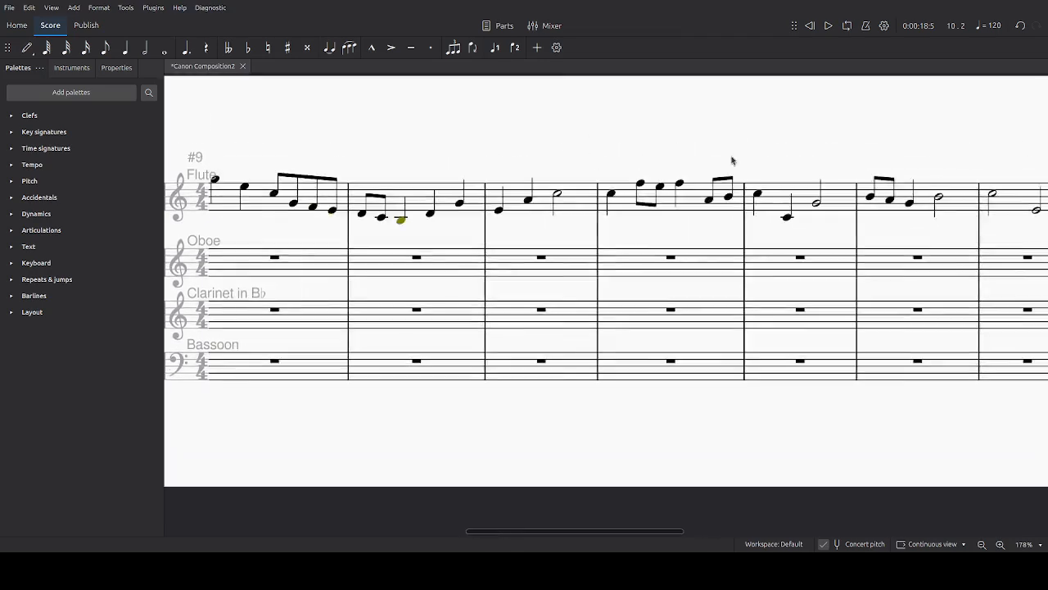
scroll(622, 142, "left", 5)
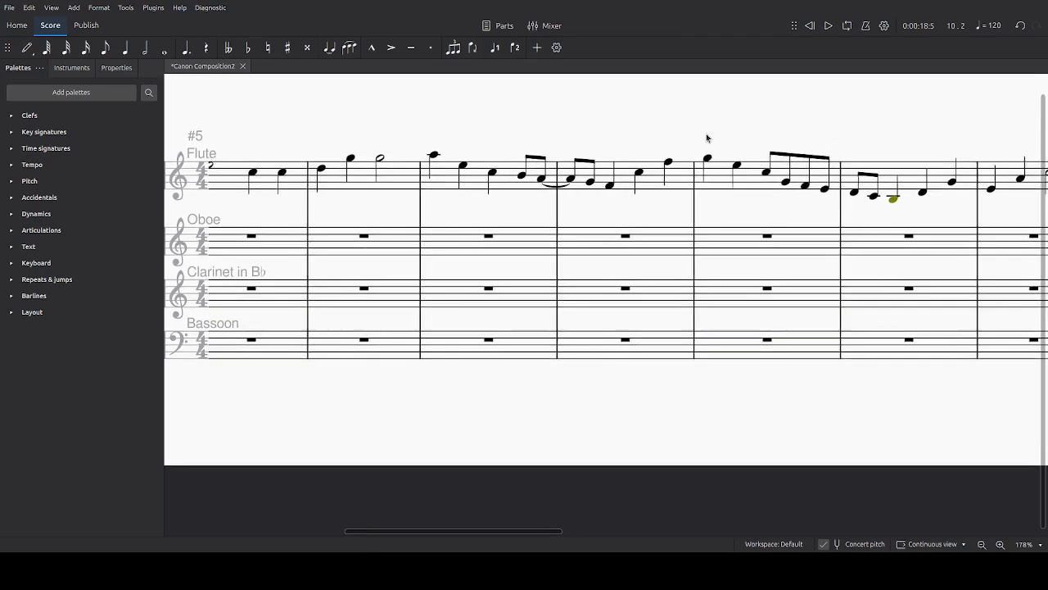
Transpose the entire score up a minor third to E-flat major, including the key signatures
scroll(413, 125, "left", 4)
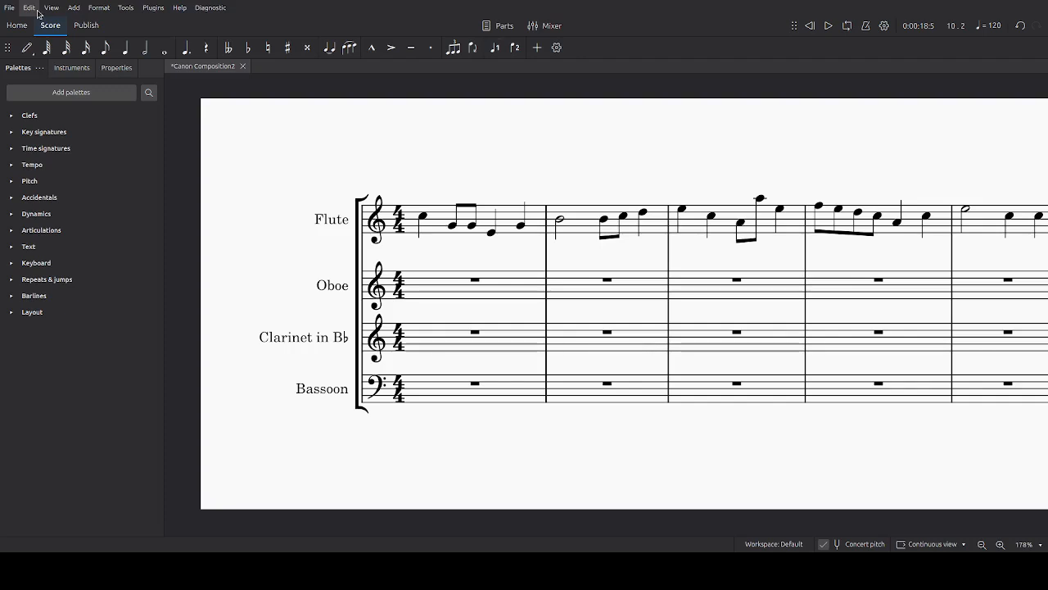
key("ctrl+a")
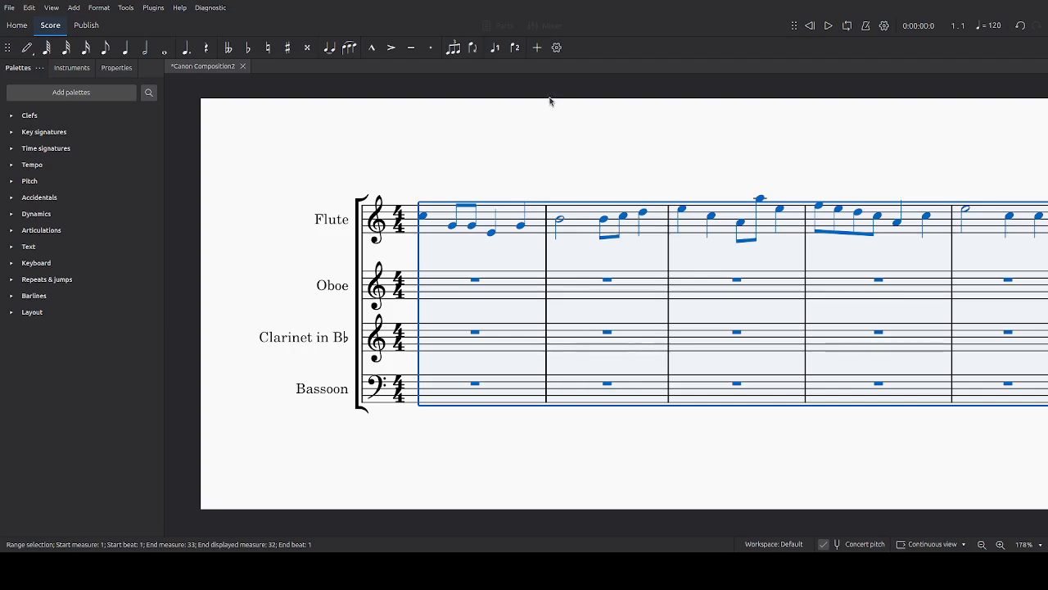
left_click(599, 379)
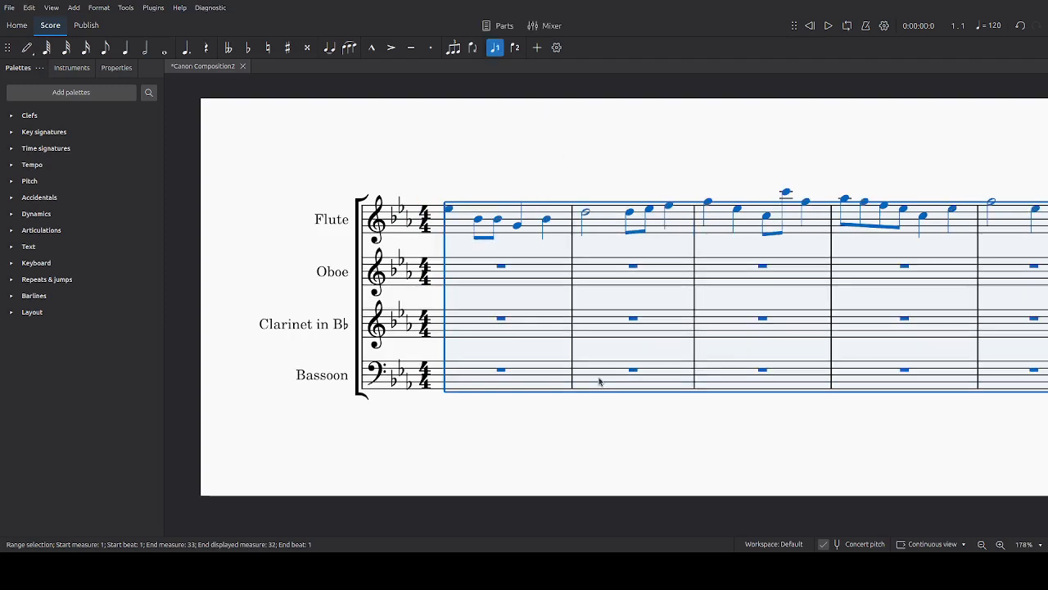
left_click(539, 428)
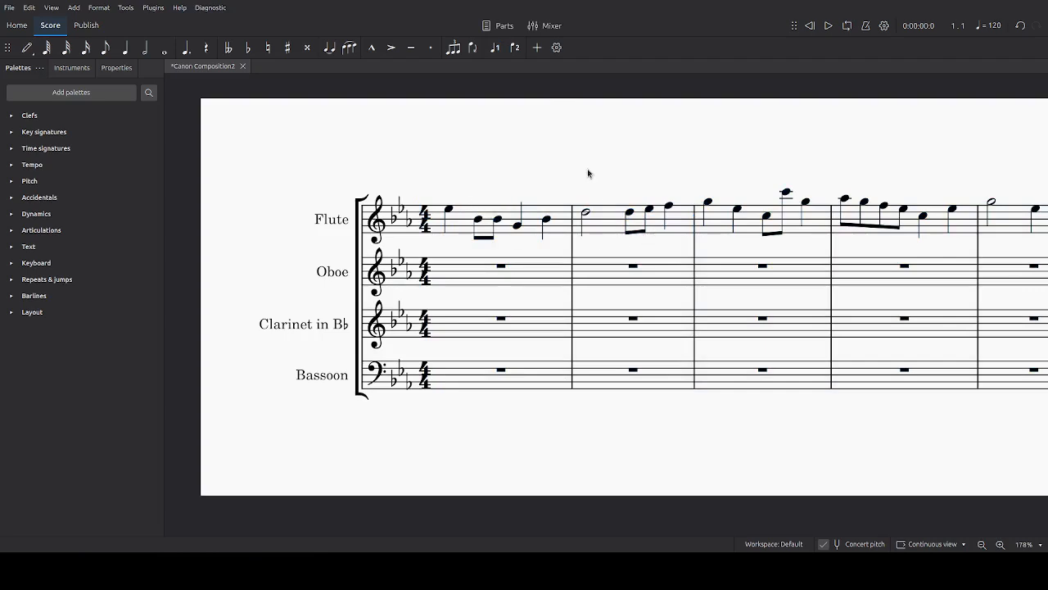
left_click_drag(588, 170, 580, 167)
left_click(453, 223)
scroll(647, 426, "right", 5)
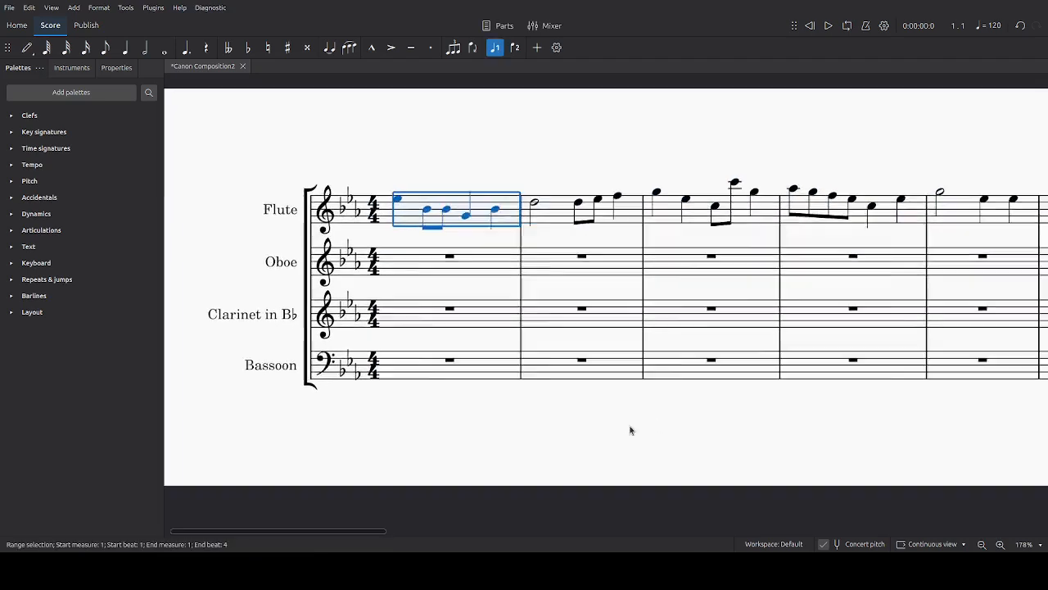
scroll(473, 427, "right", 10)
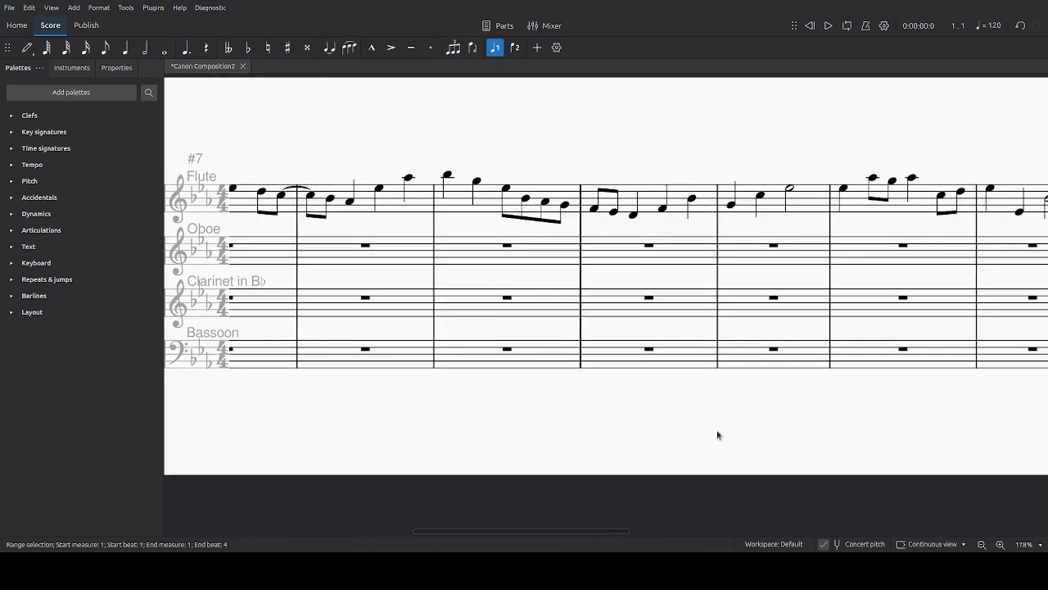
scroll(309, 428, "right", 2)
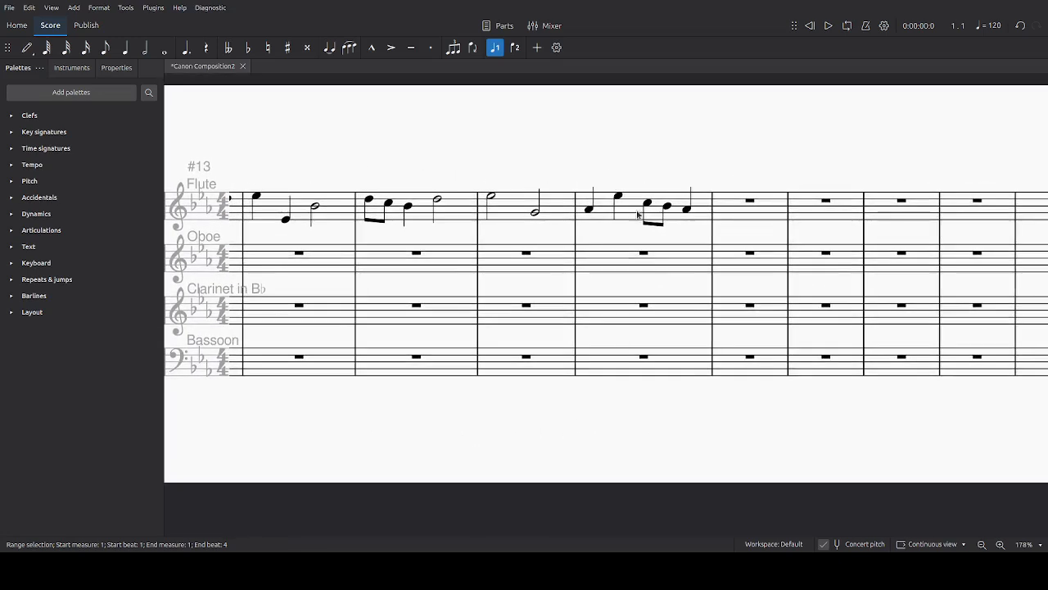
left_click(628, 215, "shift")
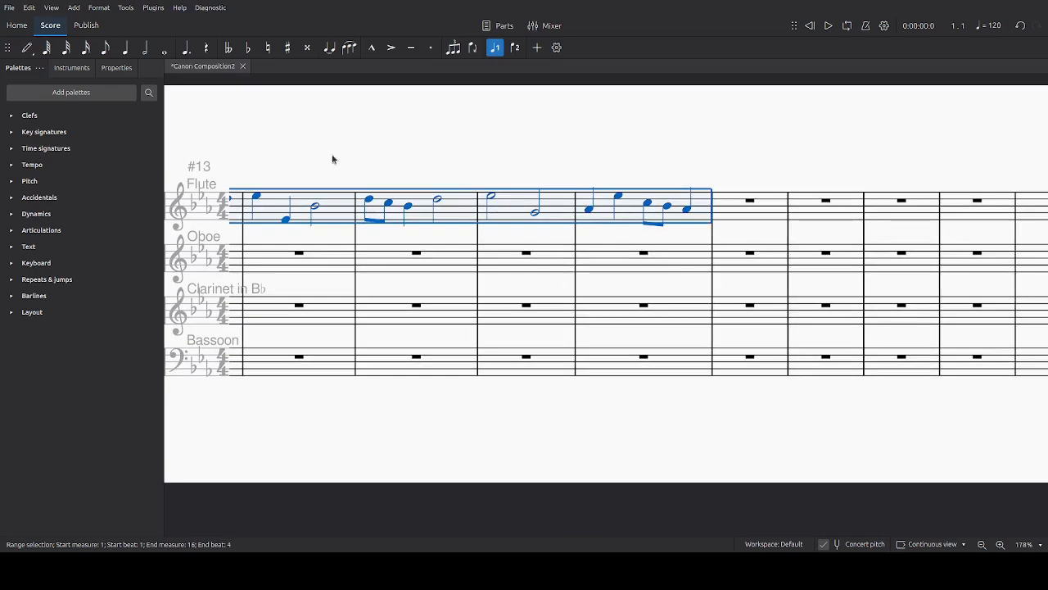
scroll(426, 159, "left", 3)
key("Escape")
scroll(491, 164, "left", 5)
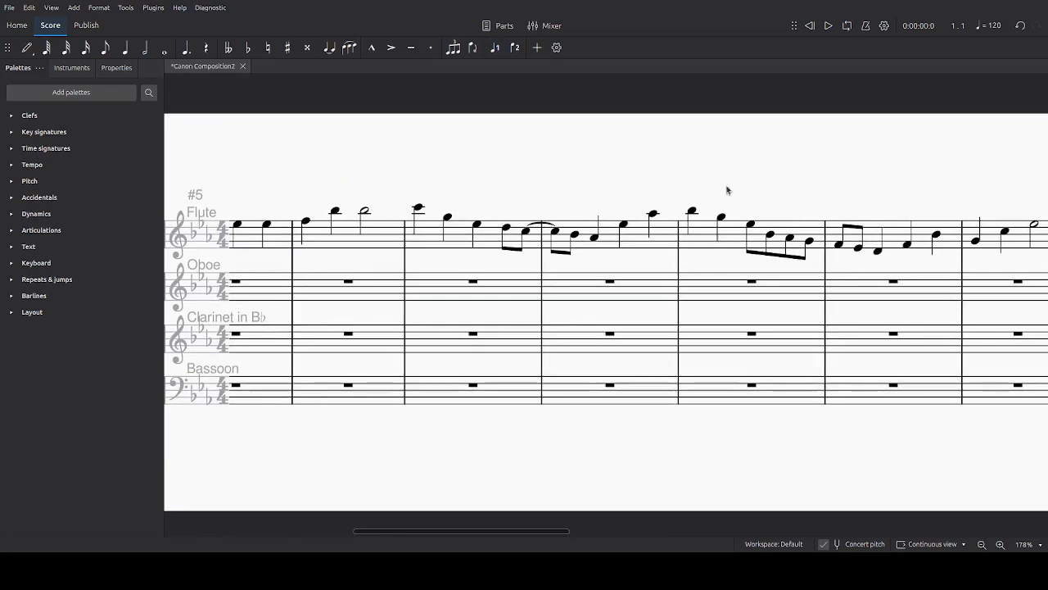
scroll(727, 190, "left", 4)
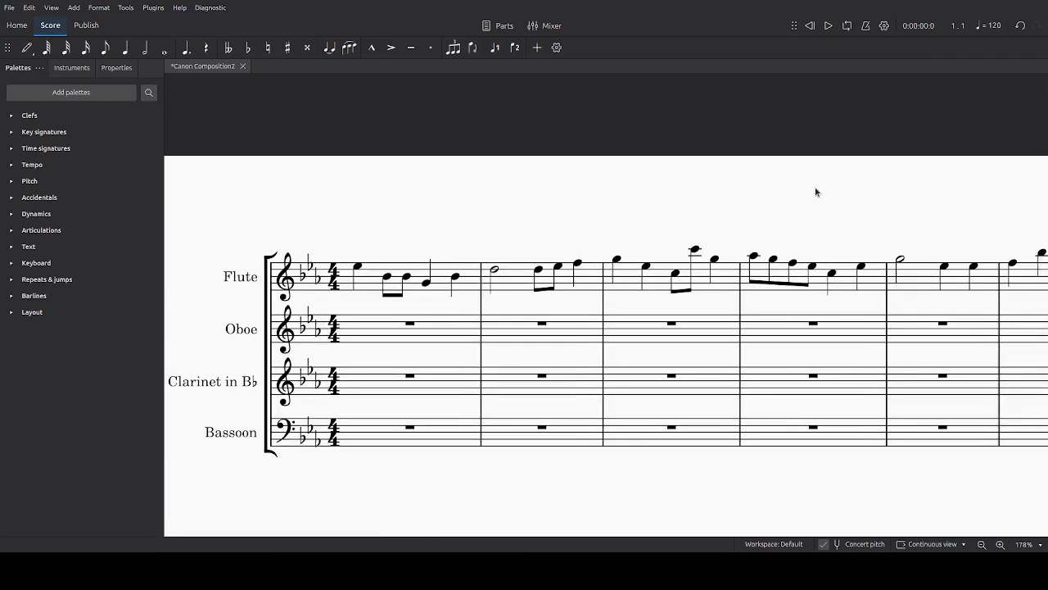
scroll(816, 193, "left", 1)
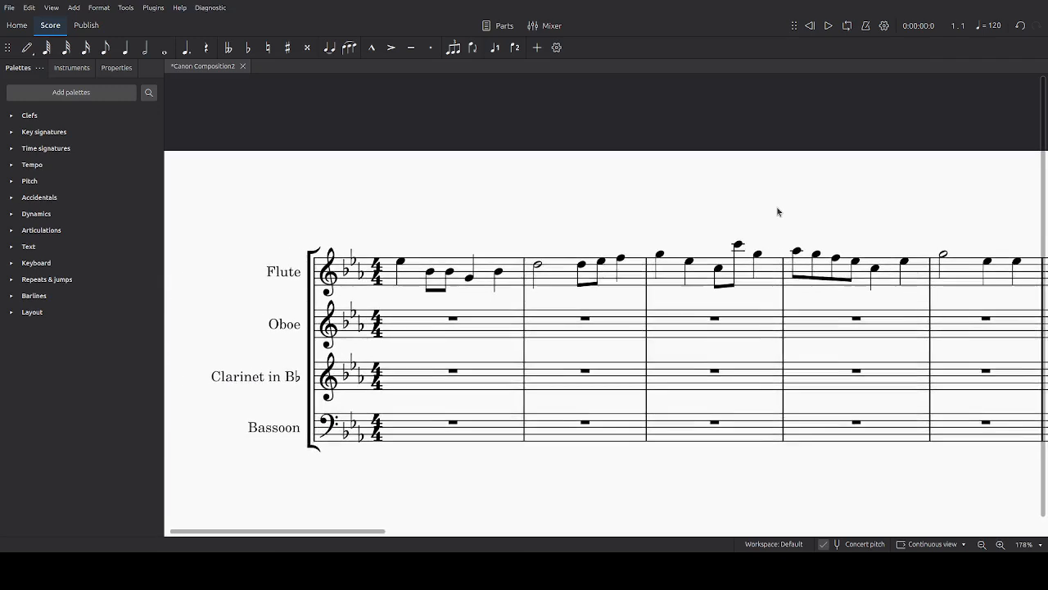
Repeat the flute melody of measures 1 to 16 directly after itself, filling measures 17 to 32
left_click(410, 277)
scroll(601, 222, "right", 15)
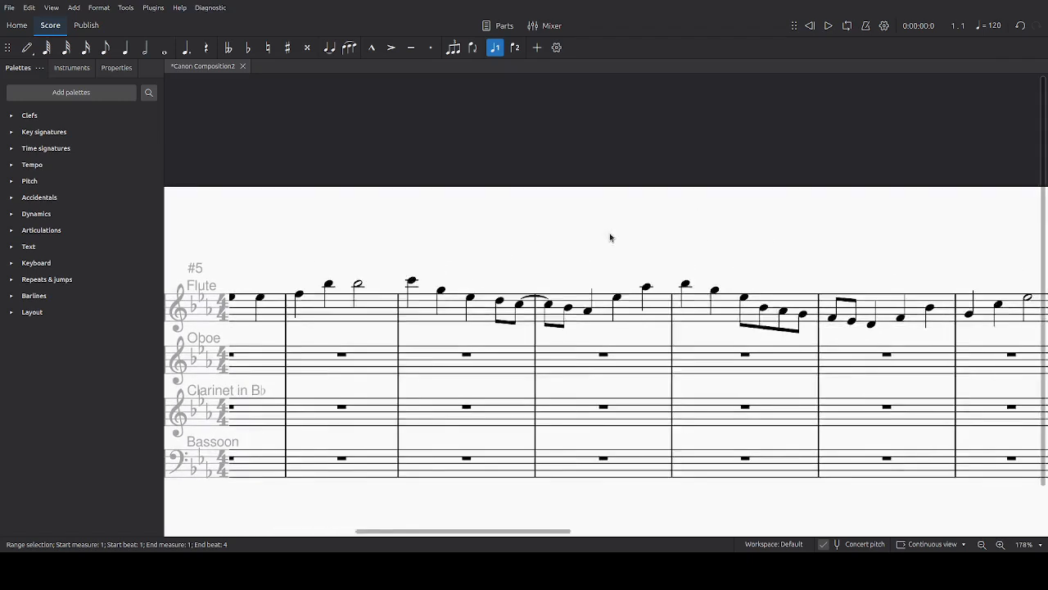
scroll(610, 237, "right", 15)
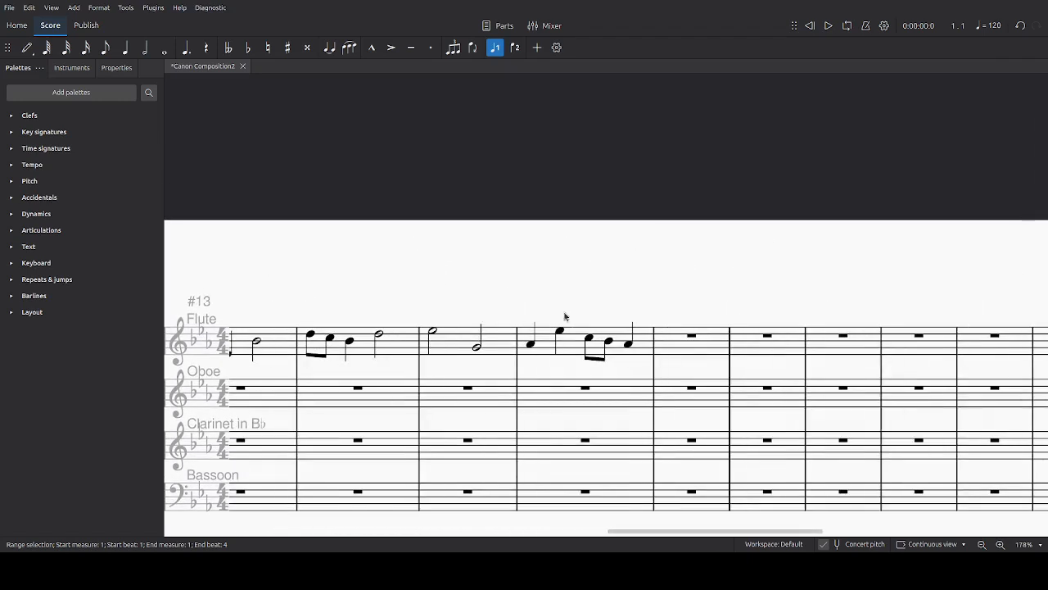
left_click(568, 348, "shift")
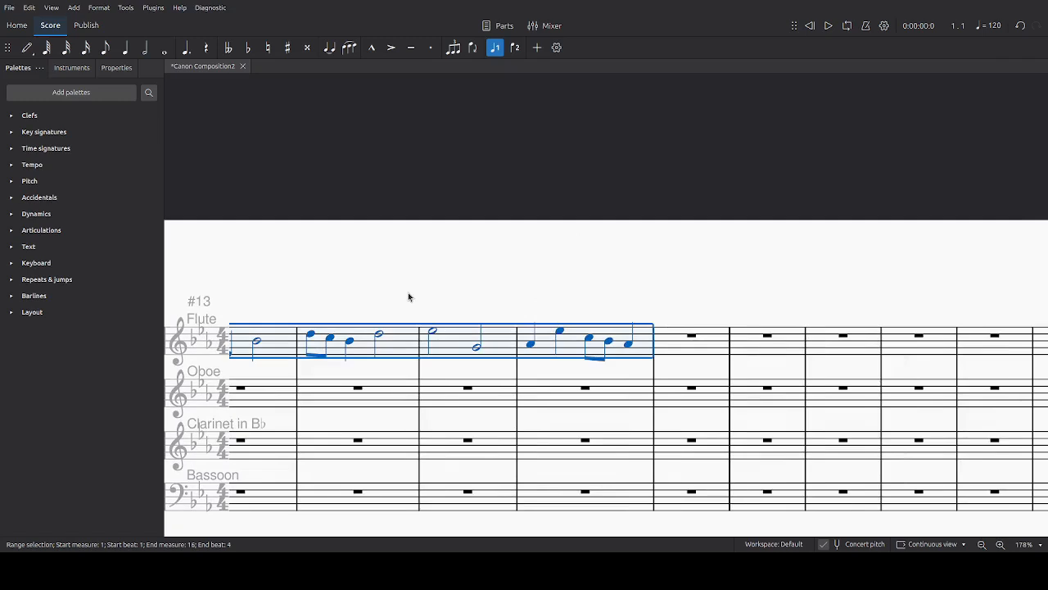
key("Home")
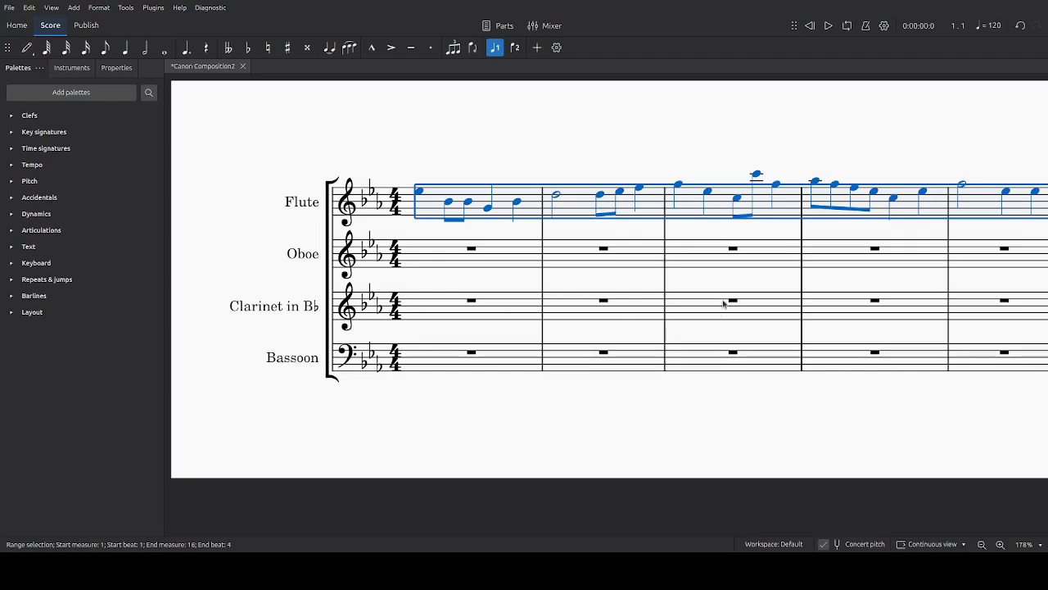
scroll(615, 410, "right", 10)
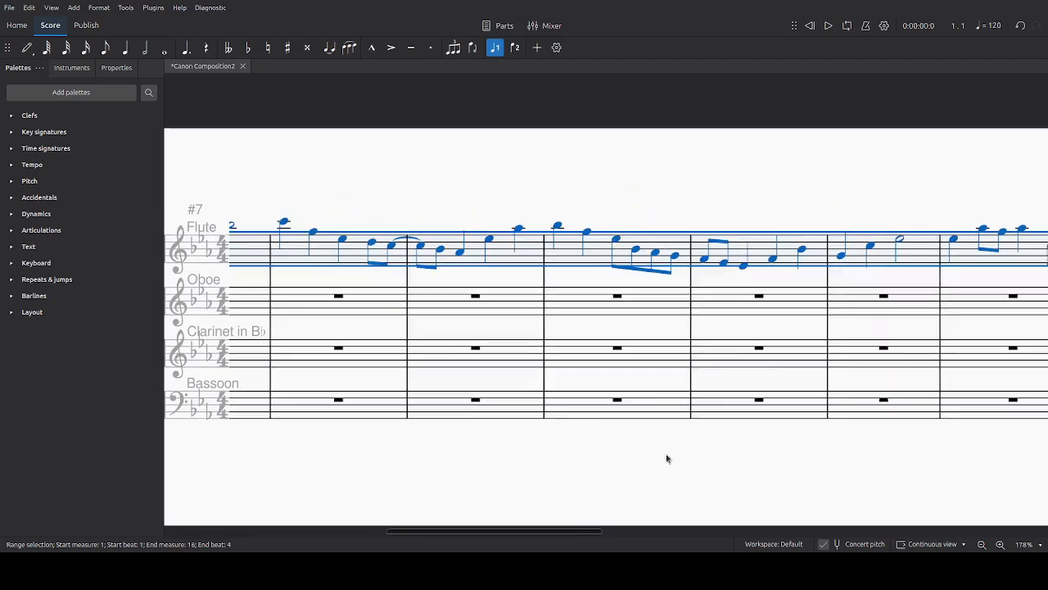
scroll(430, 462, "right", 10)
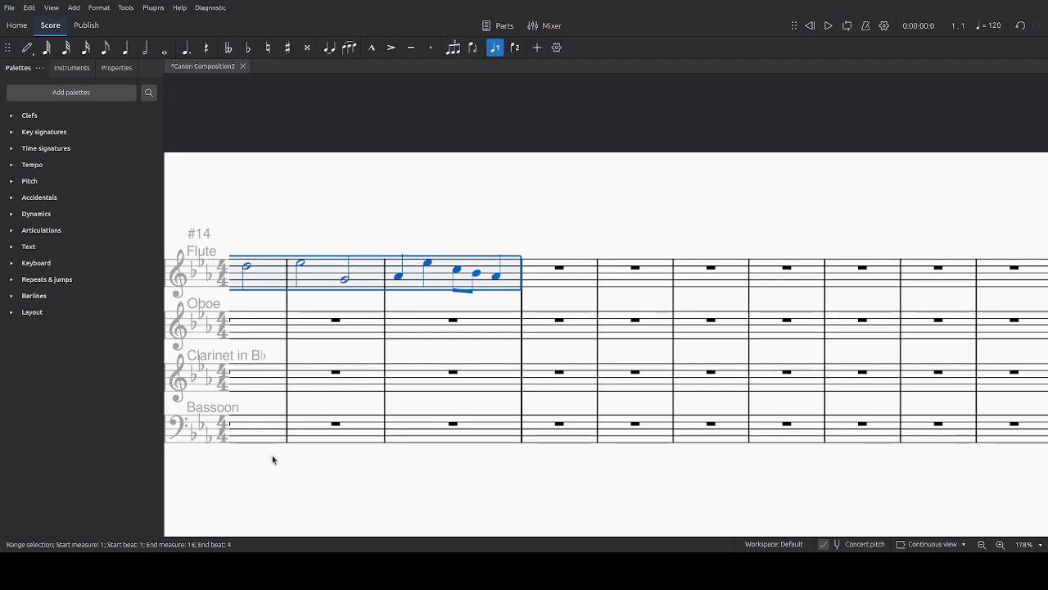
scroll(274, 460, "left", 5)
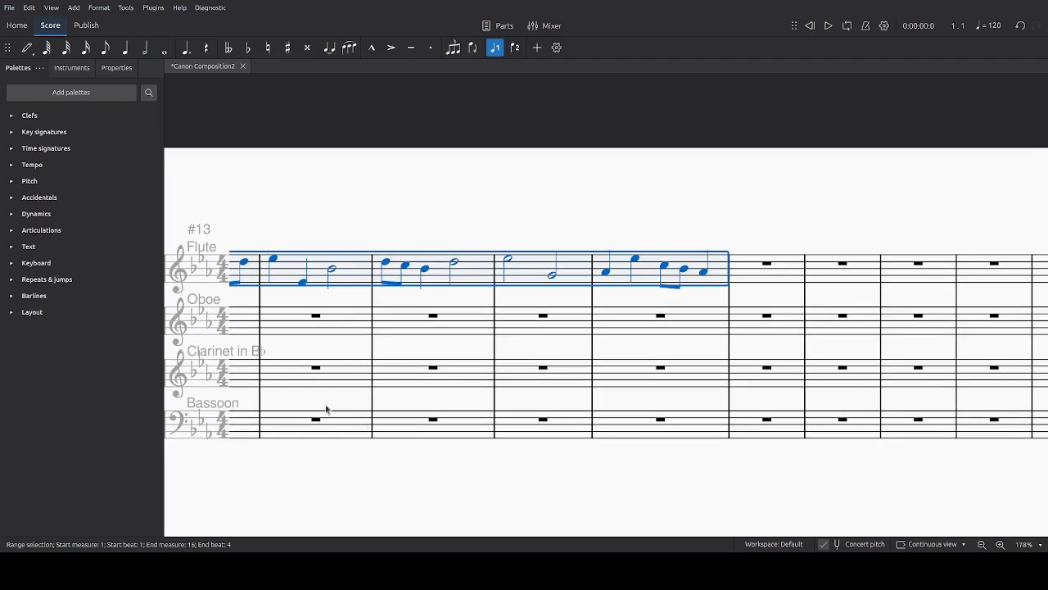
scroll(720, 505, "right", 5)
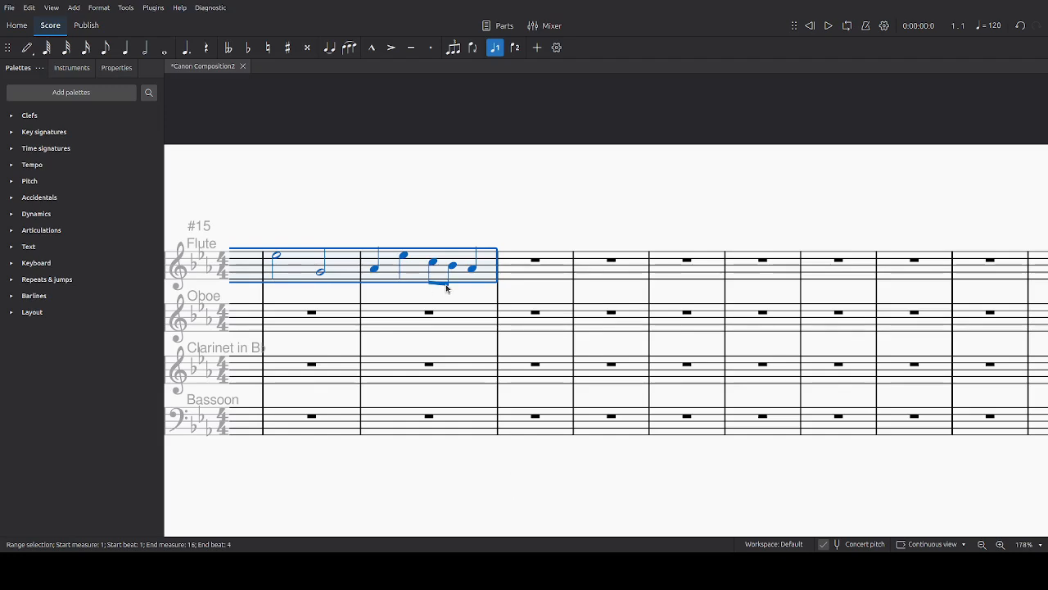
key("r")
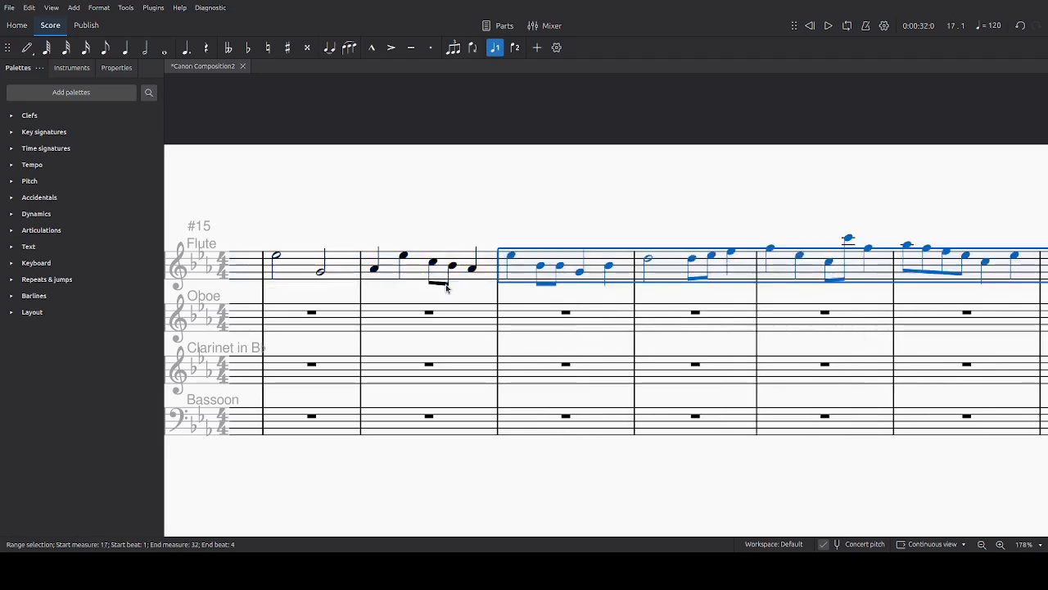
scroll(613, 225, "right", 5)
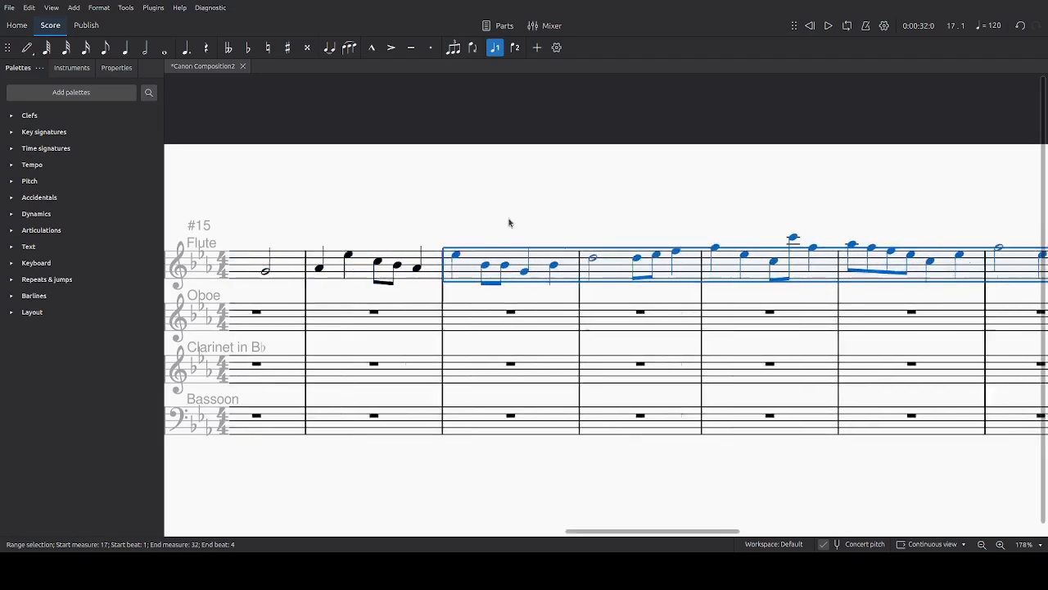
scroll(786, 199, "left", 5)
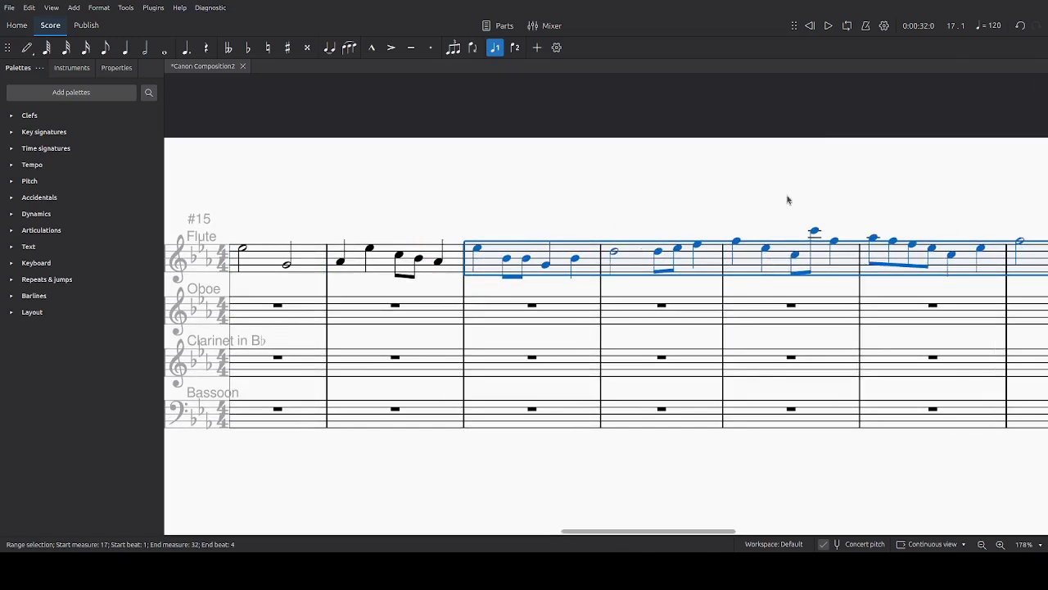
scroll(762, 206, "left", 5)
key("ctrl+a")
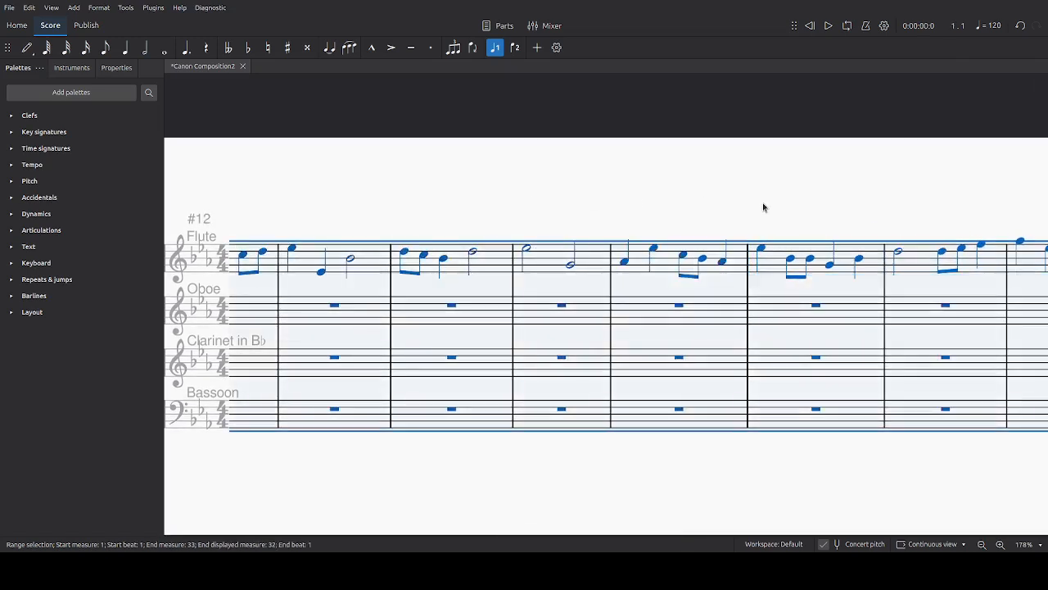
key("Escape")
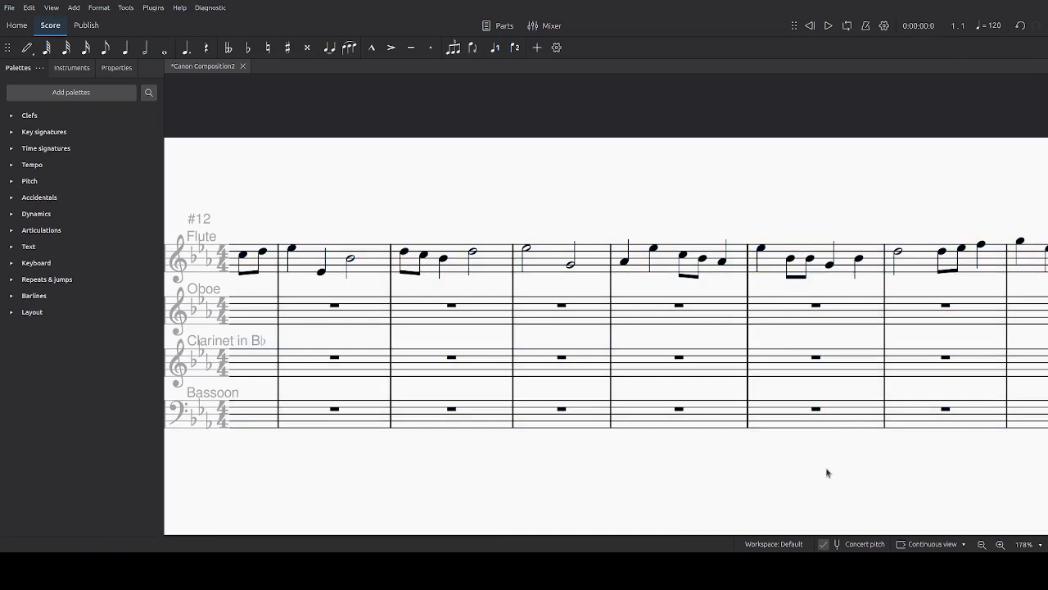
key("Home")
left_click_drag(563, 445, 320, 452)
scroll(597, 454, "right", 3)
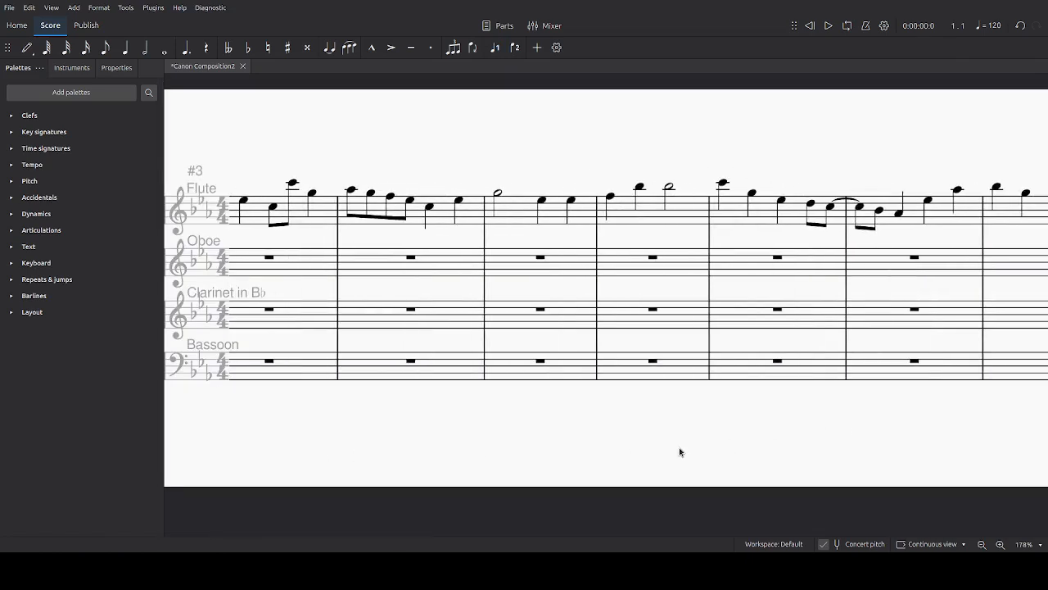
left_click_drag(704, 426, 541, 421)
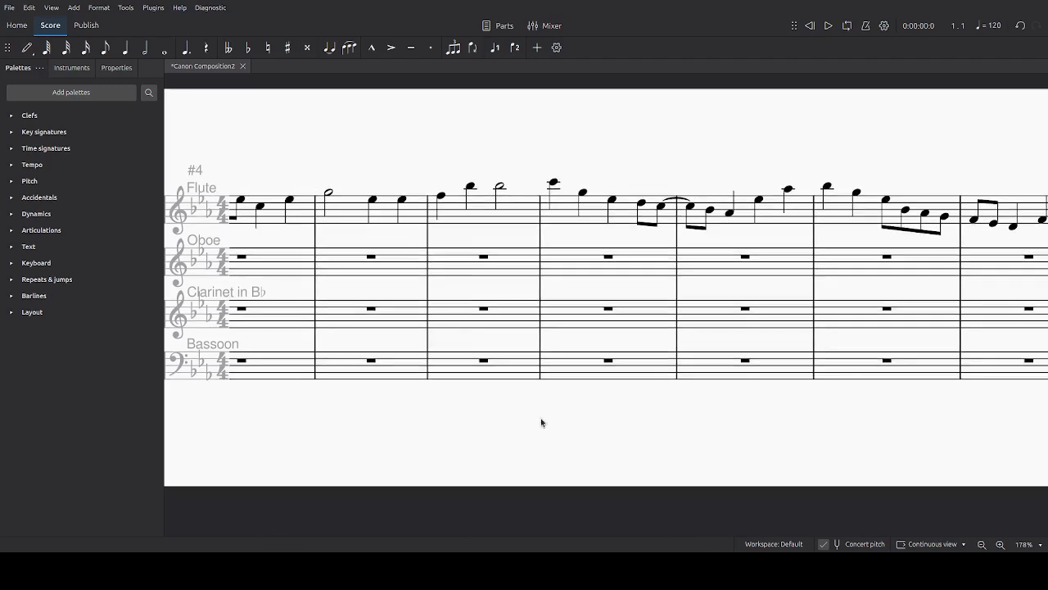
Copy the flute melody of measures 1 to 32 into the oboe staff, starting at measure 5
key("End")
left_click(950, 208)
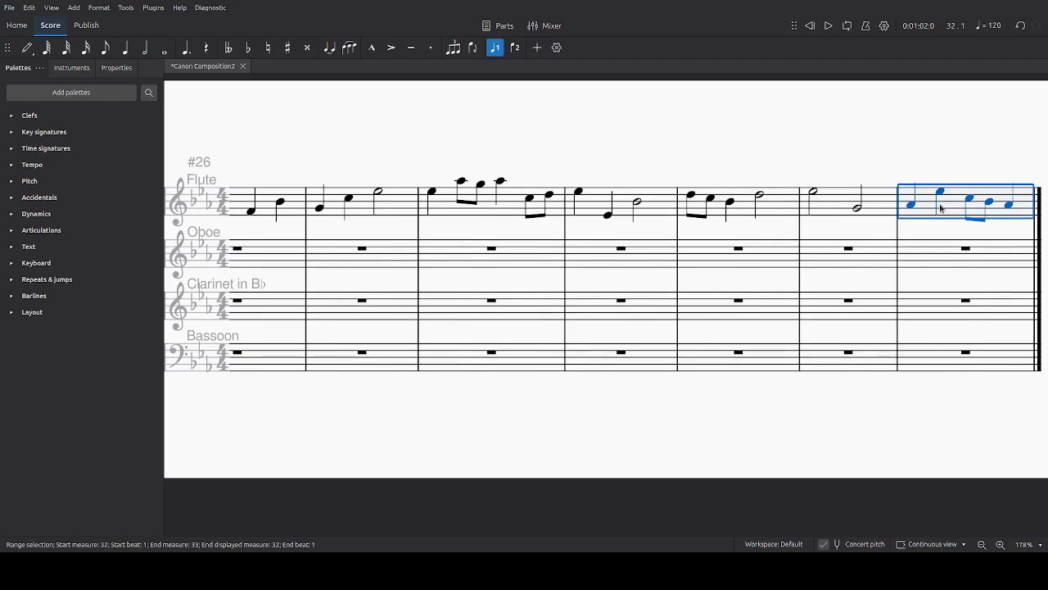
key("Home")
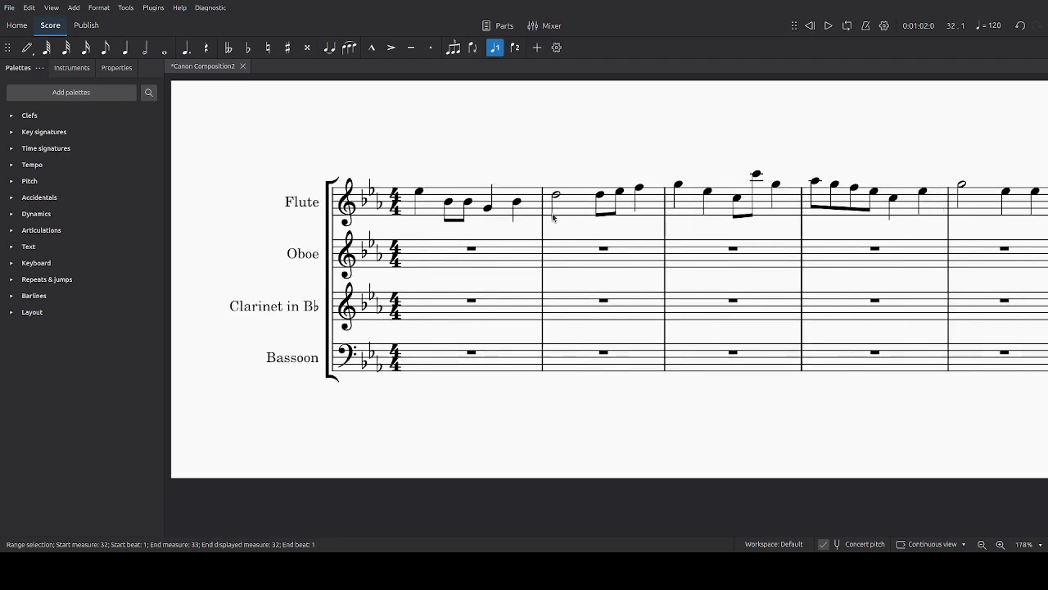
left_click(426, 212, "shift")
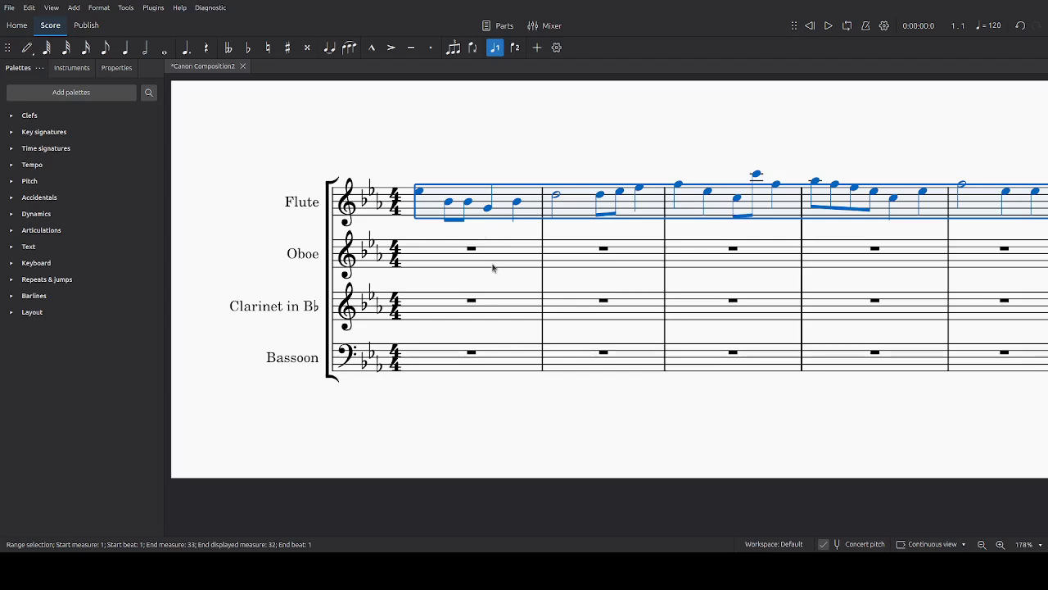
left_click_drag(601, 279, 484, 289)
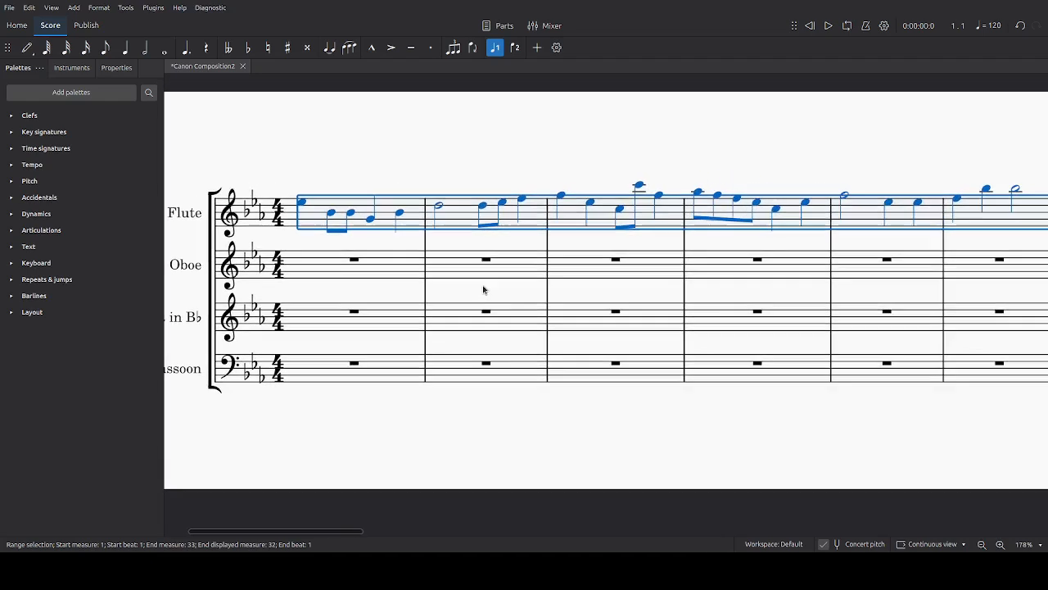
left_click(860, 274)
key("ctrl+v")
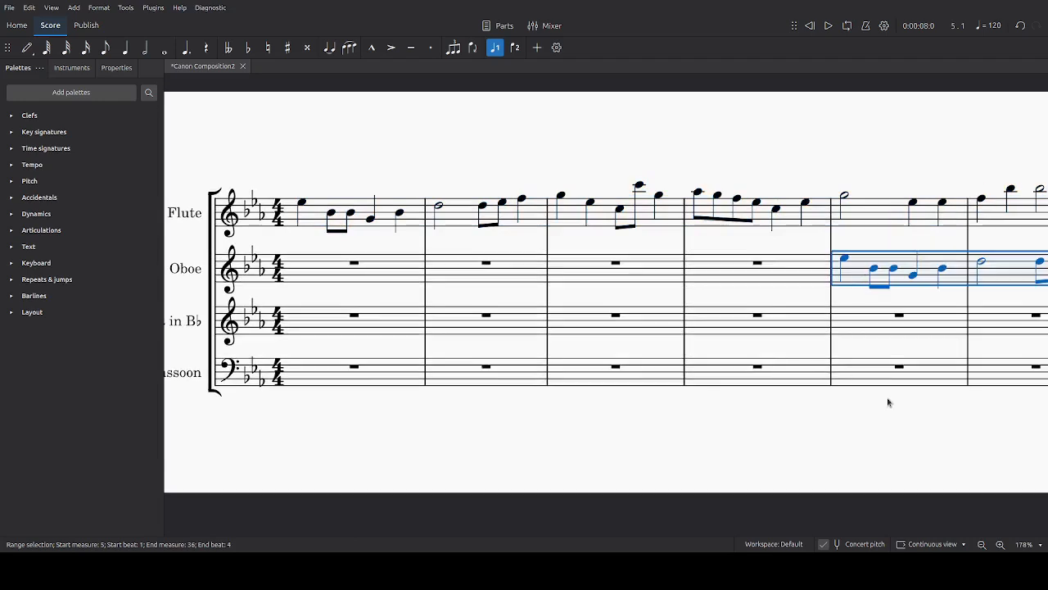
Paste the same 32-measure melody into the clarinet staff, starting at measure 9
scroll(888, 402, "right", 10)
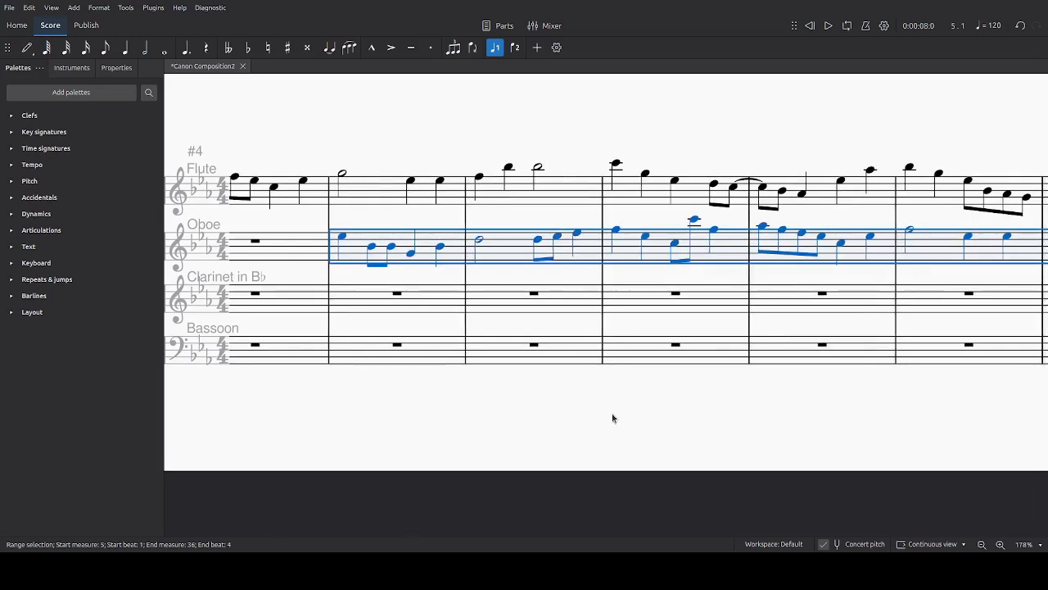
scroll(354, 414, "right", 5)
left_click(656, 302)
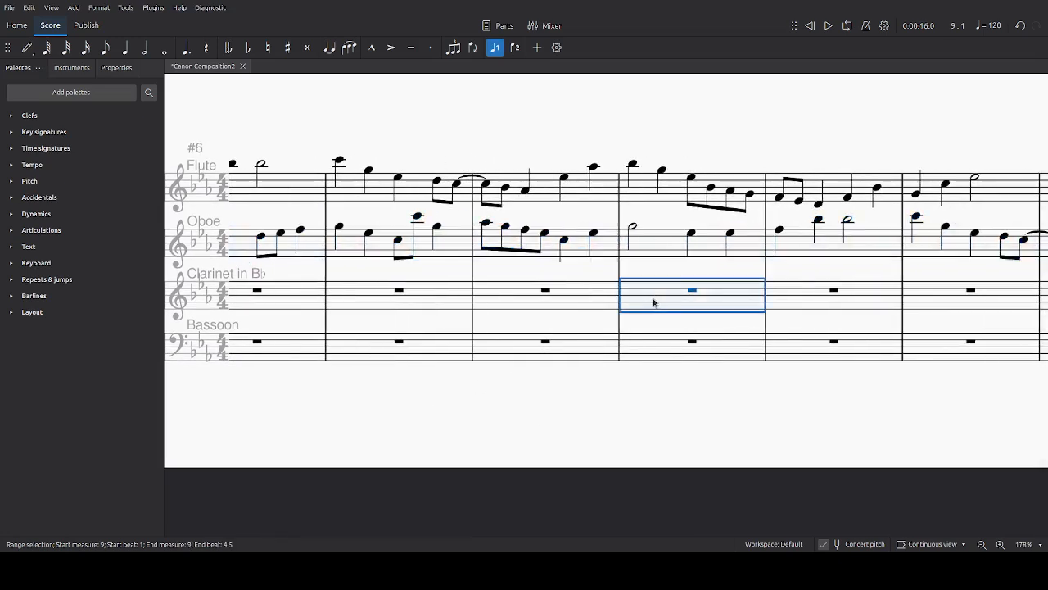
key("ctrl+v")
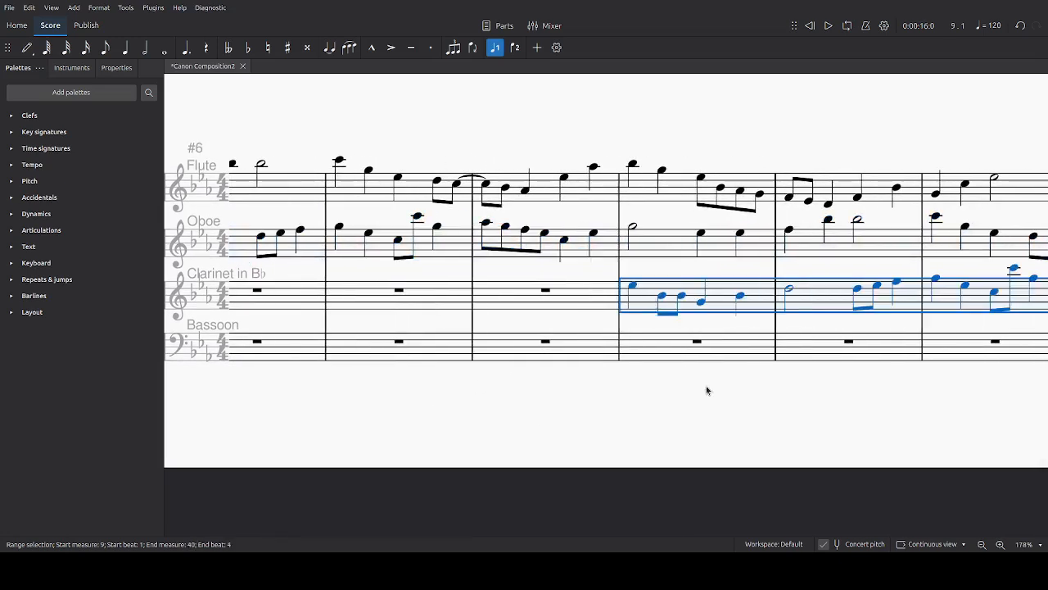
Paste the 32-measure melody into the bassoon staff from measure 13 and lower it two octaves
scroll(706, 390, "right", 8)
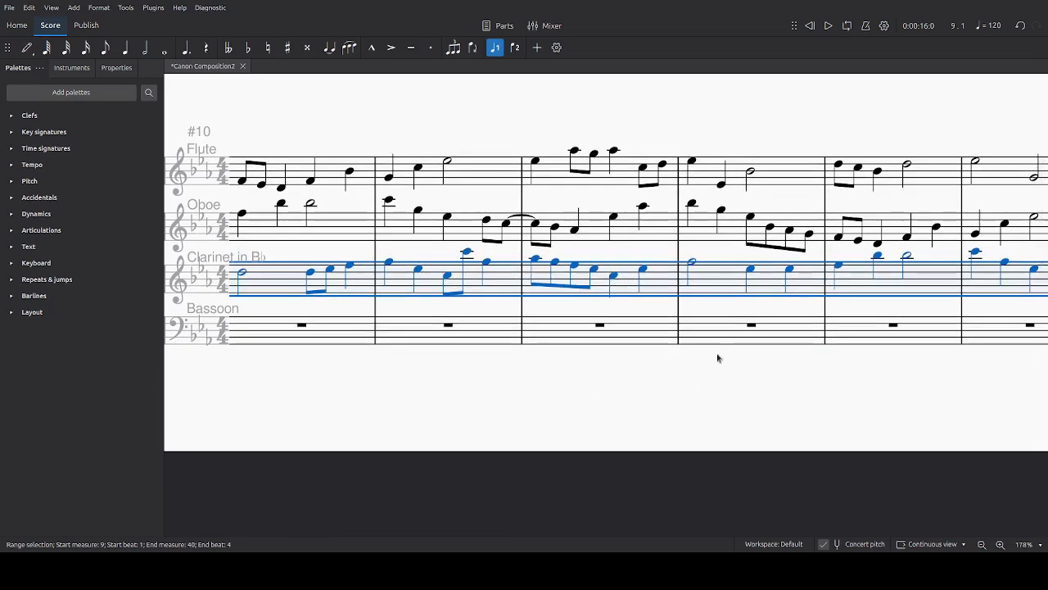
left_click(713, 334)
key("ctrl+v")
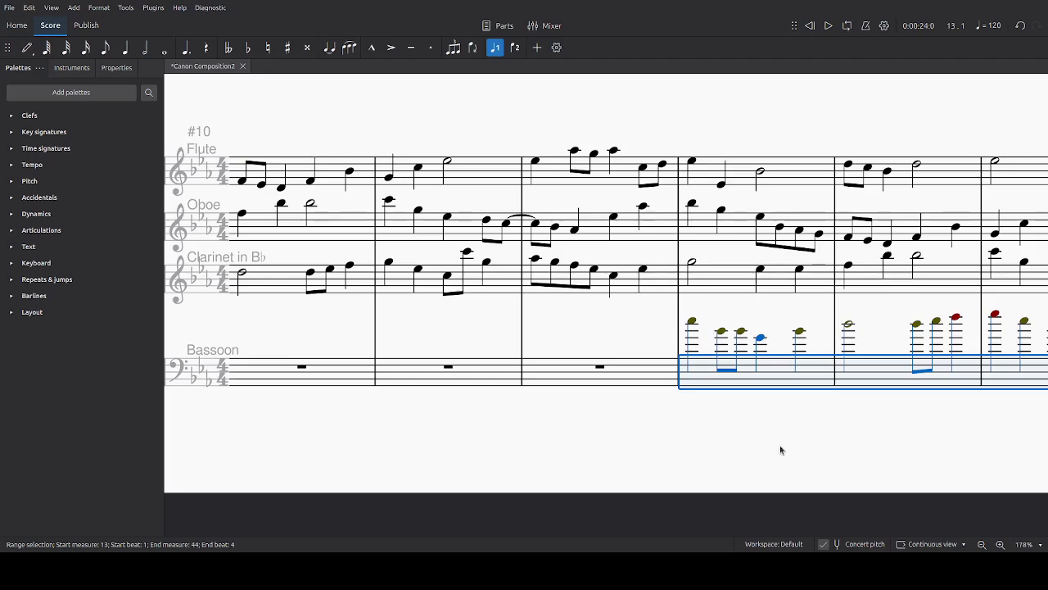
key("ctrl+Down")
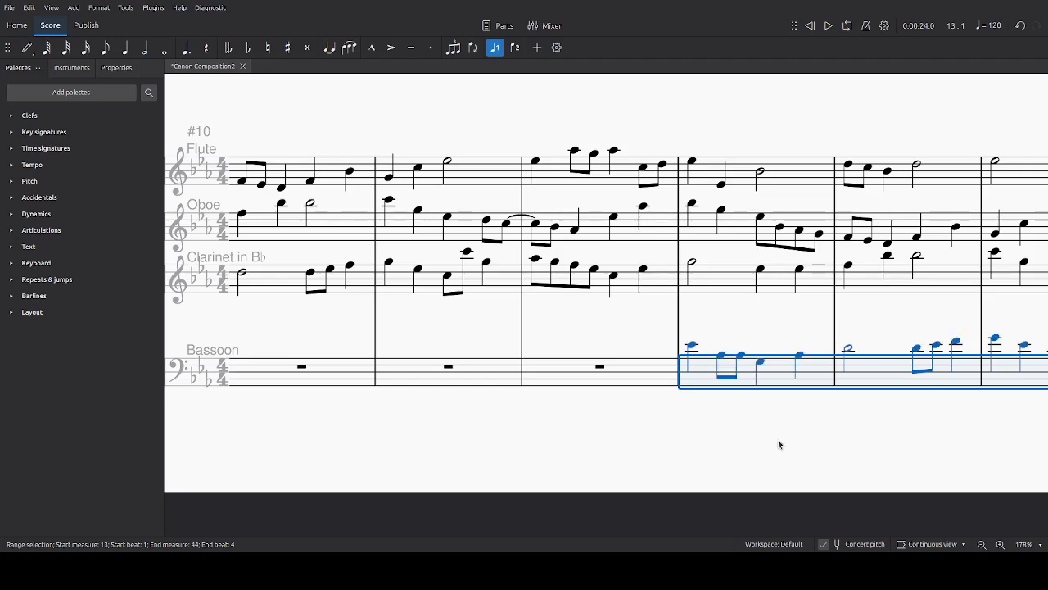
scroll(820, 394, "right", 8)
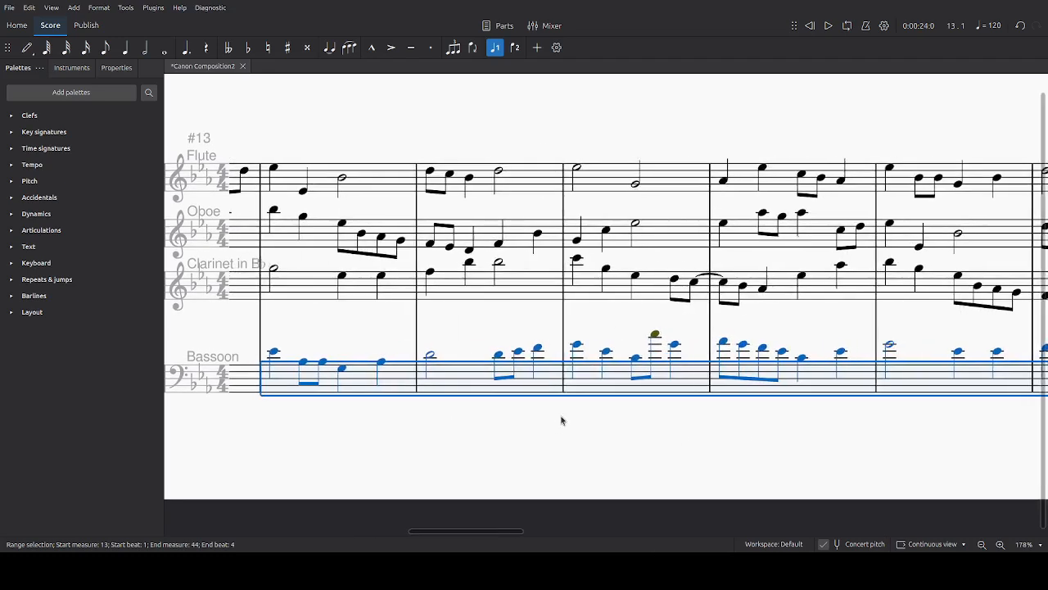
left_click_drag(527, 420, 499, 386)
key("ctrl+Down")
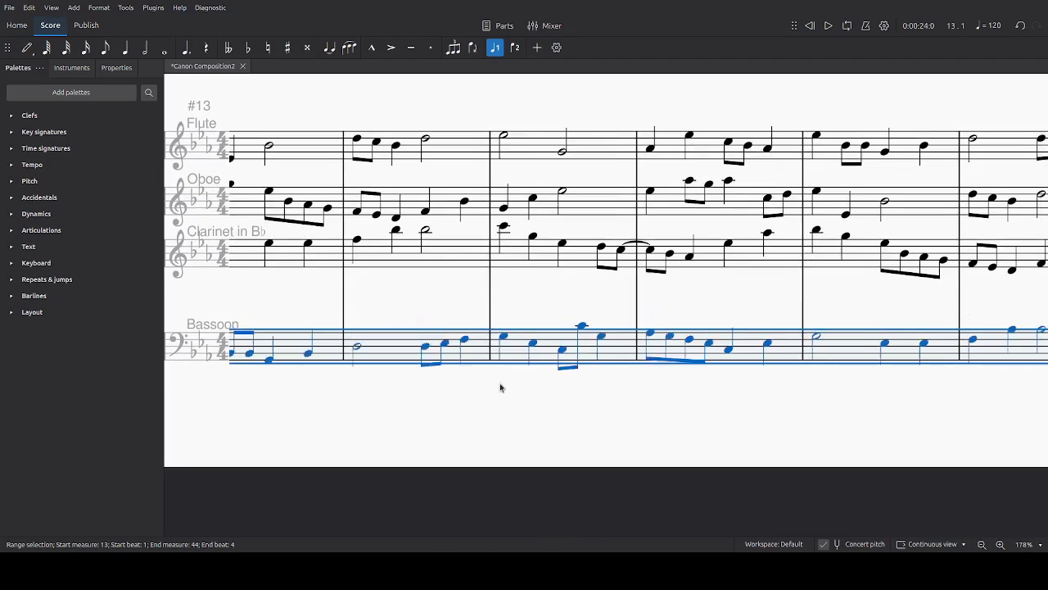
Look over the bassoon part and the staggered entries of the four instruments from the beginning of the score
left_click_drag(667, 428, 196, 404)
left_click_drag(423, 409, 114, 389)
left_click_drag(197, 399, 552, 428)
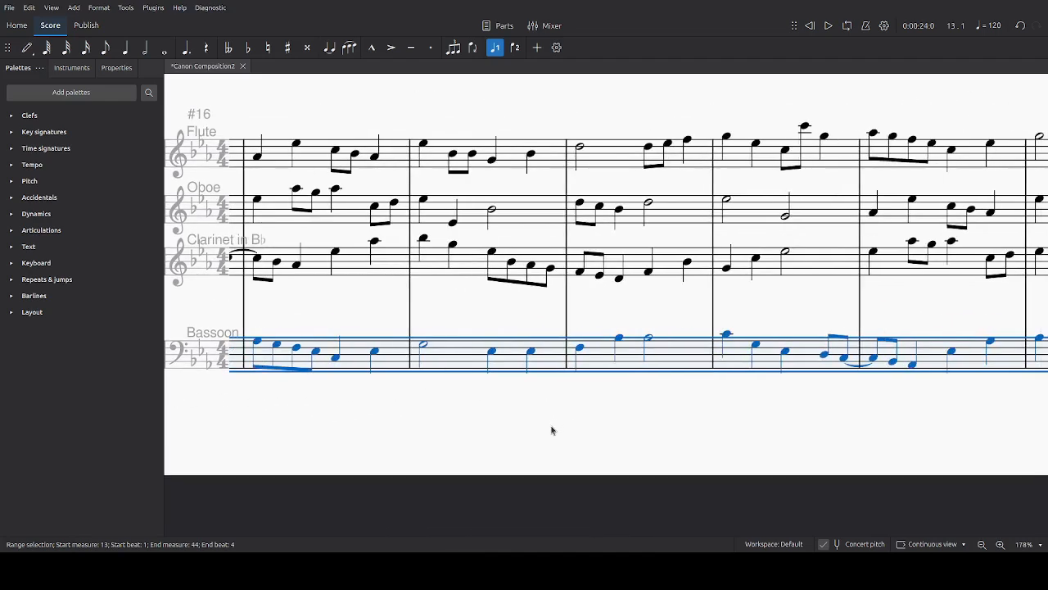
key("ctrl+Home")
left_click_drag(505, 368, 333, 364)
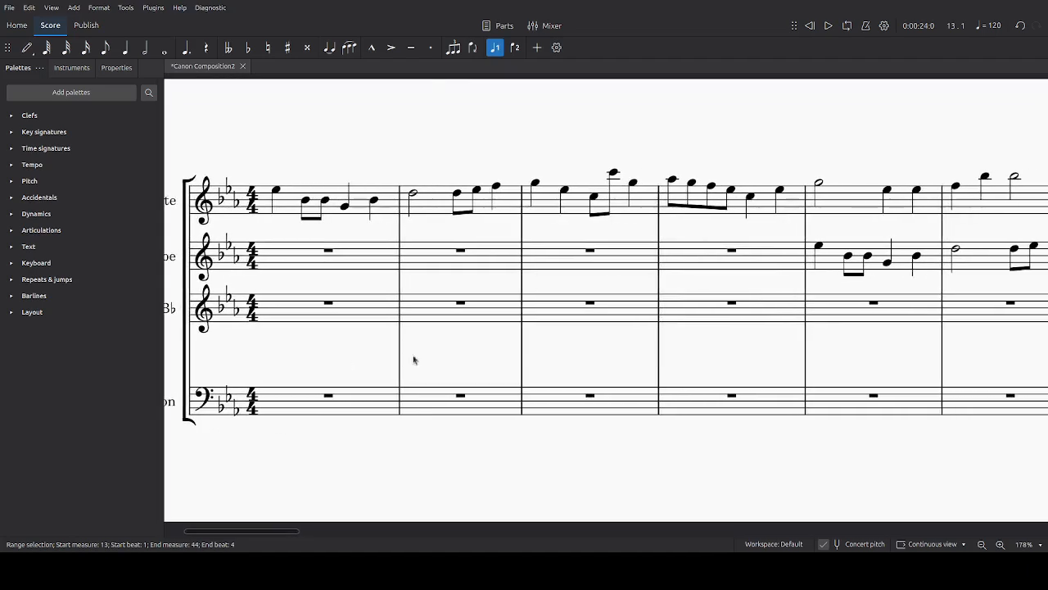
left_click_drag(717, 379, 658, 381)
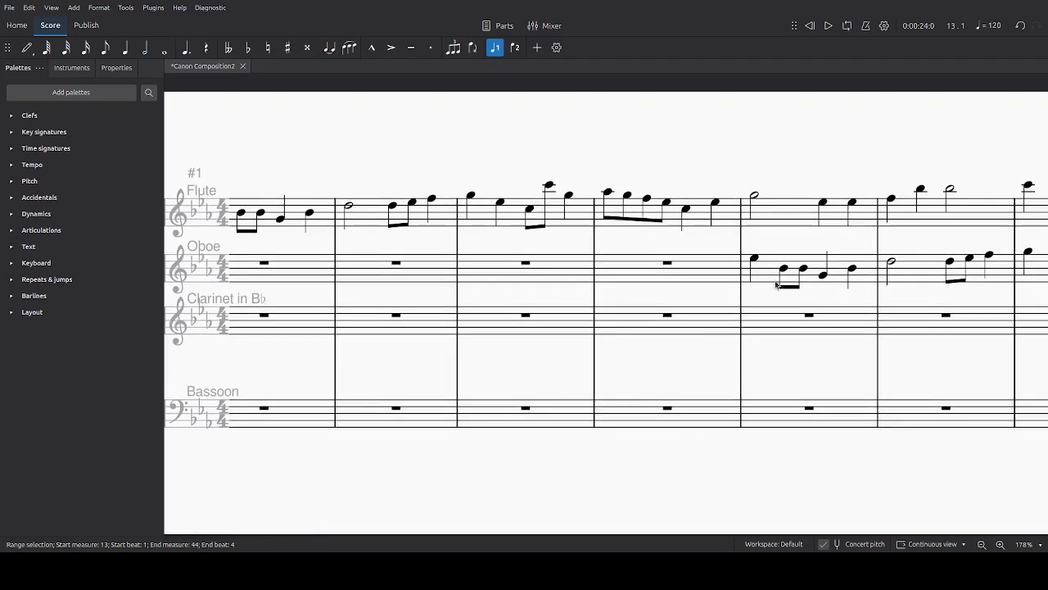
left_click_drag(349, 213, 480, 290)
left_click_drag(318, 194, 360, 200)
left_click_drag(756, 202, 652, 215)
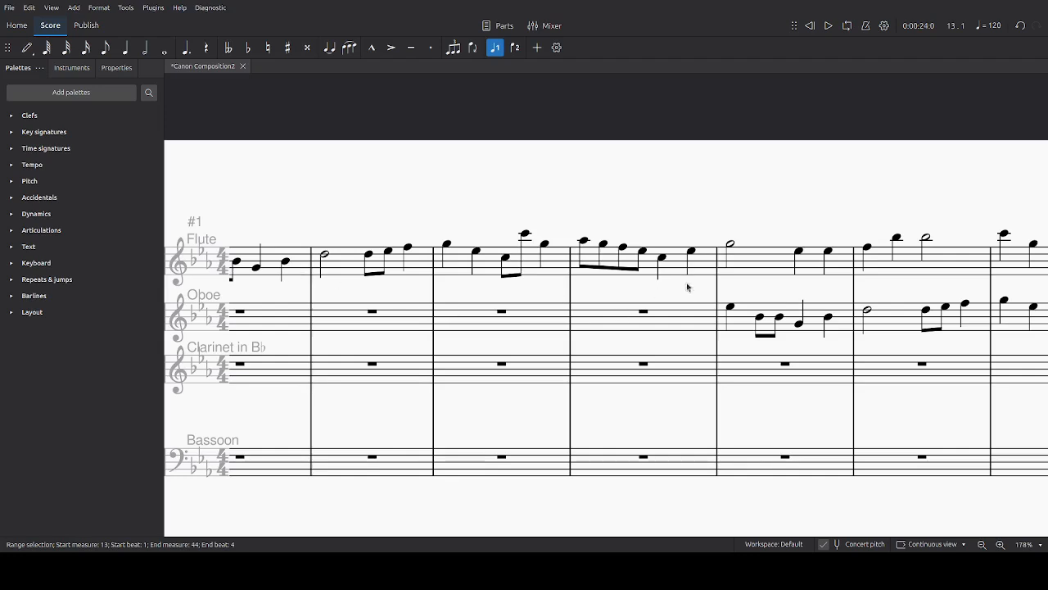
Add a segno sign above the flute staff at measure 5, where the oboe enters
left_click(750, 264)
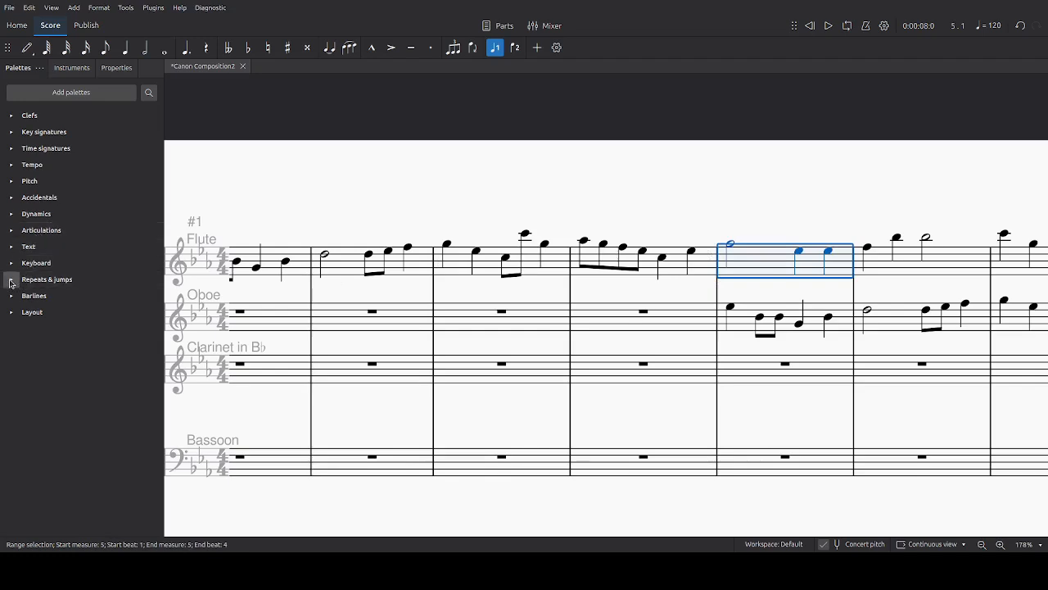
left_click(10, 281)
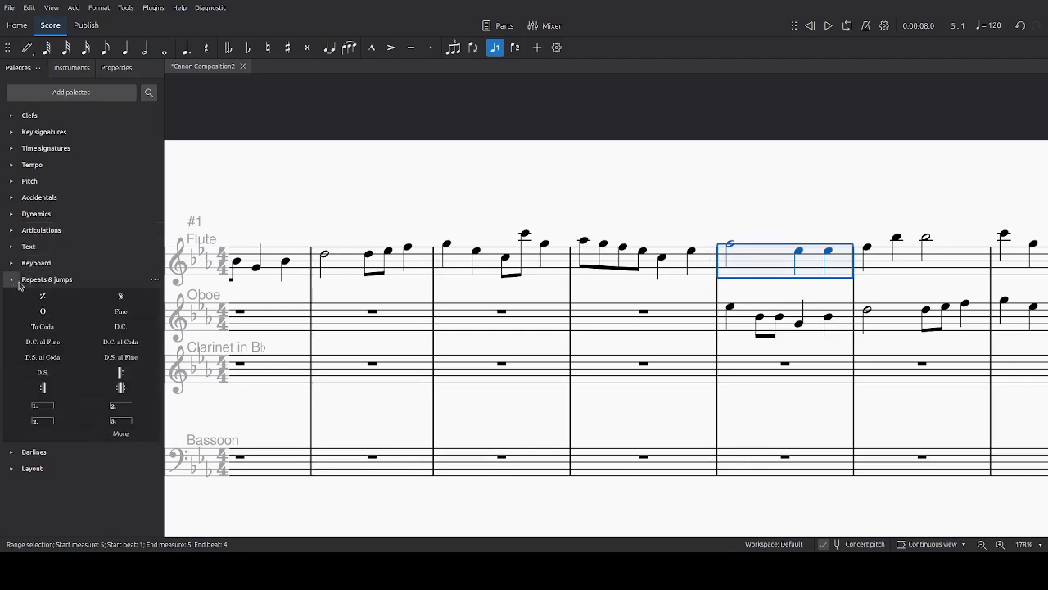
left_click(121, 299)
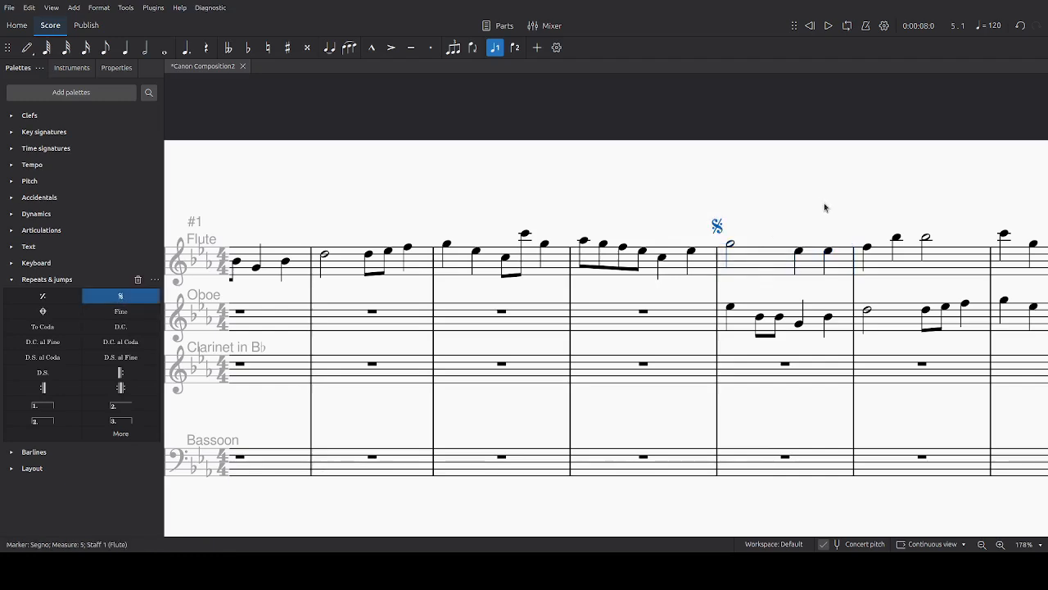
Mark the clarinet's entry with a segno sign above the flute staff at measure 9
scroll(825, 207, "right", 10)
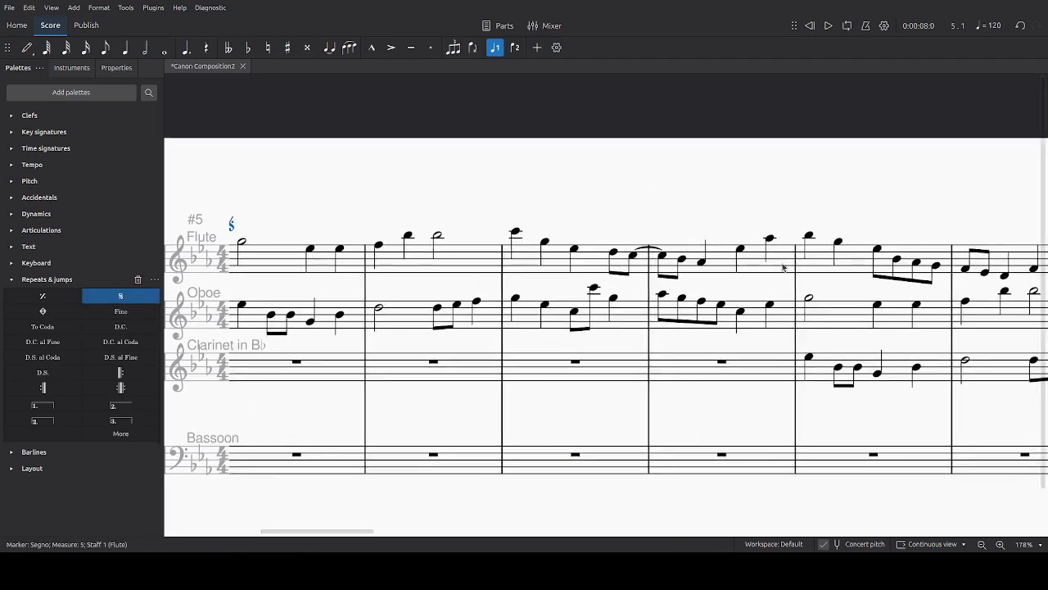
scroll(320, 210, "left", 2)
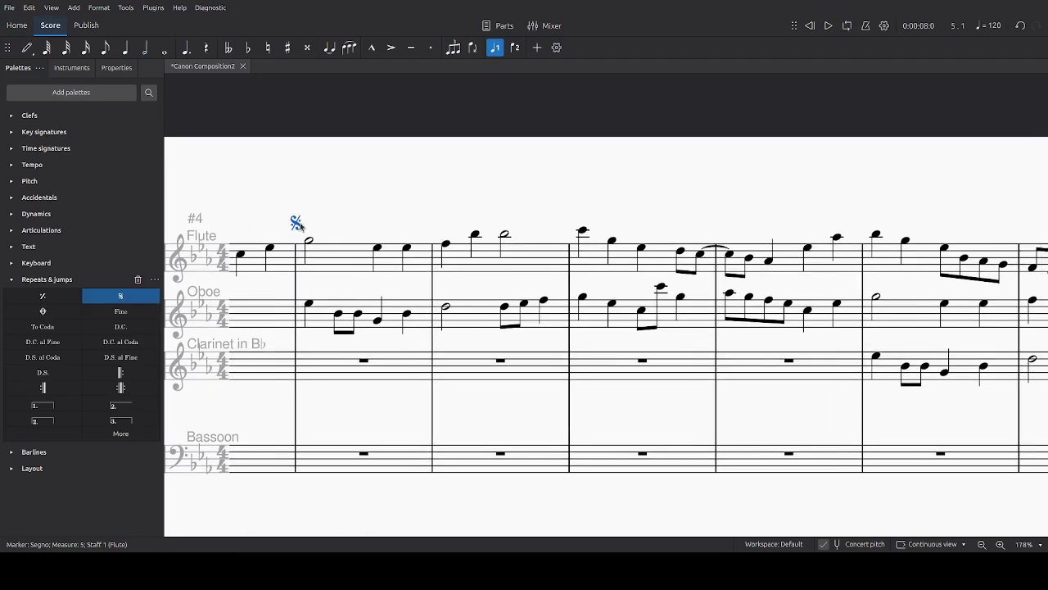
scroll(688, 206, "right", 3)
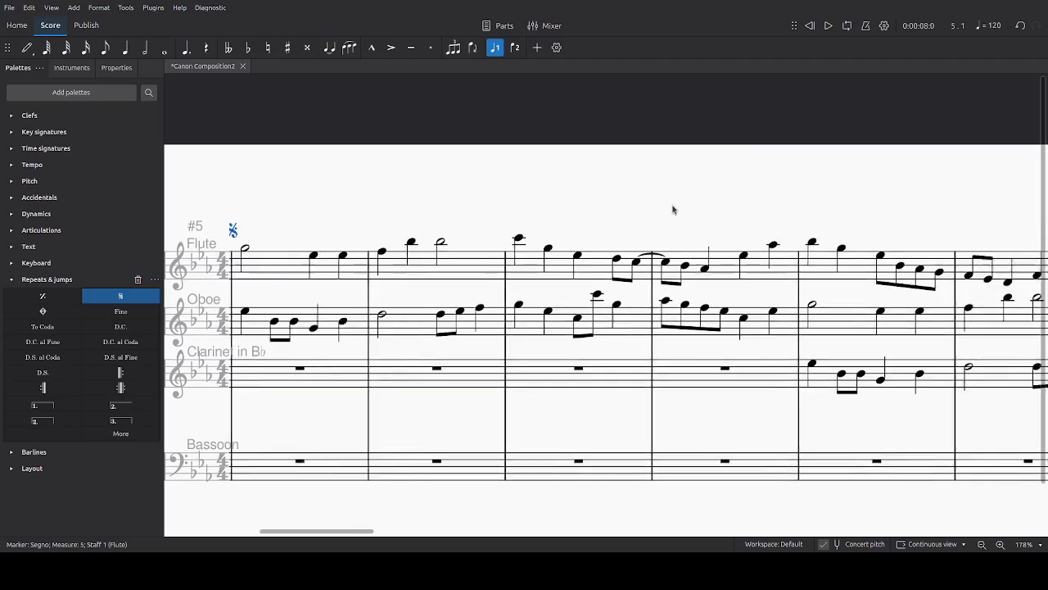
left_click(699, 269)
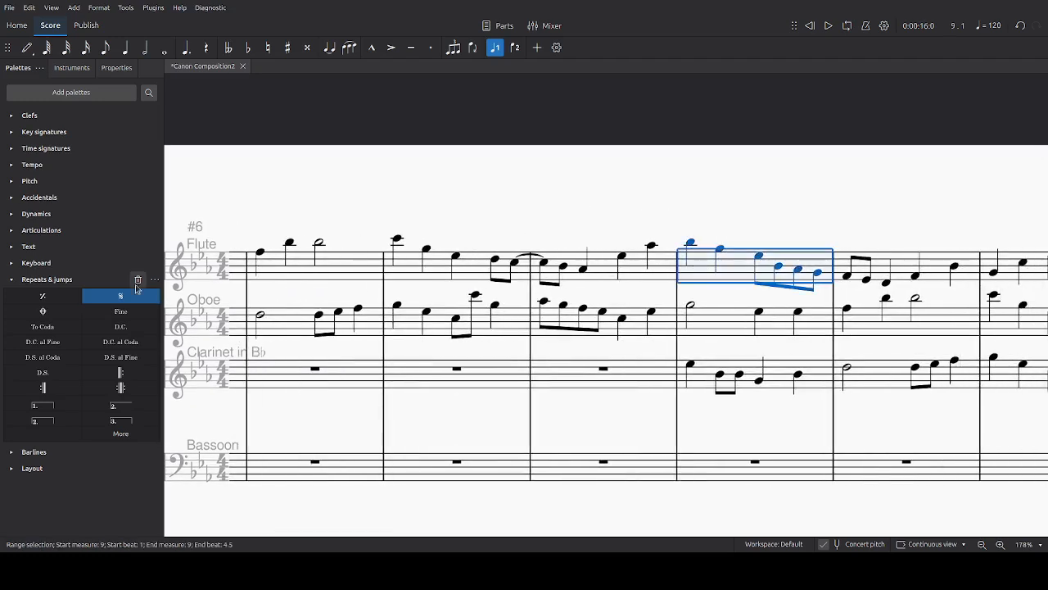
left_click(123, 296)
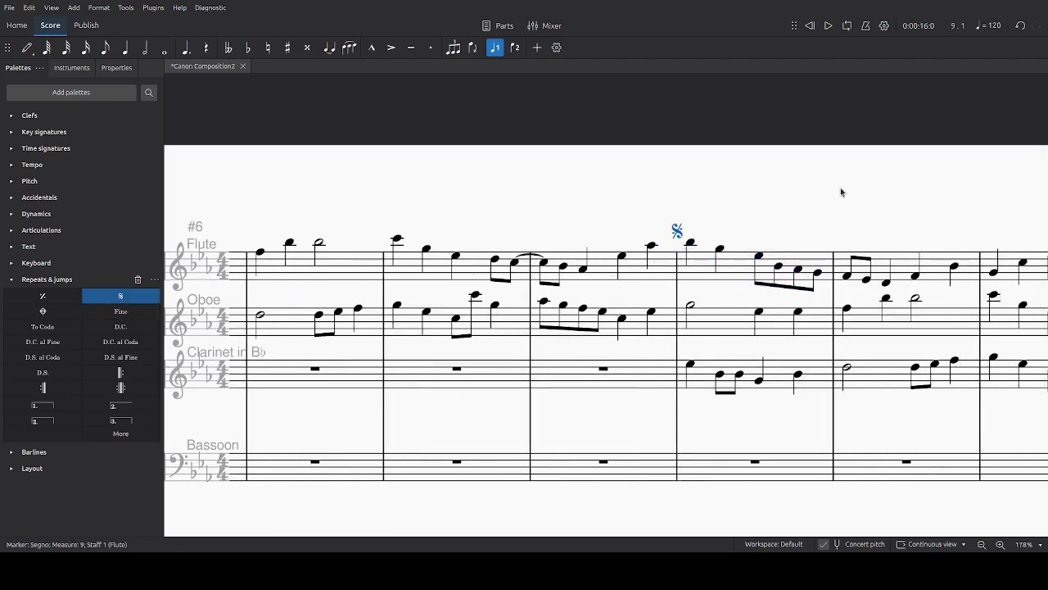
Place a segno sign above the flute staff at measure 13, where the bassoon enters
scroll(840, 193, "right", 6)
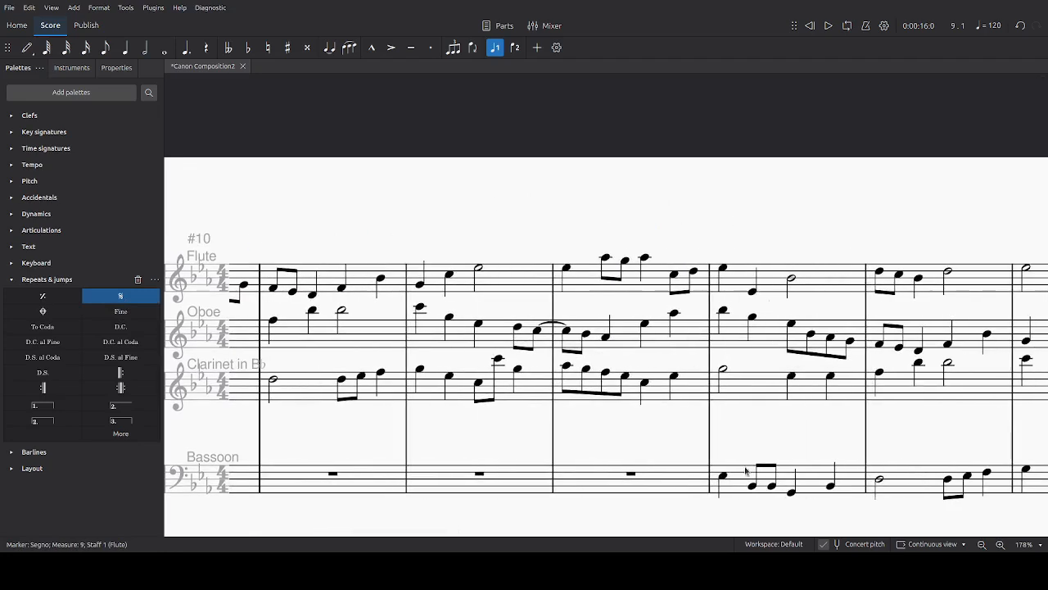
left_click(762, 280)
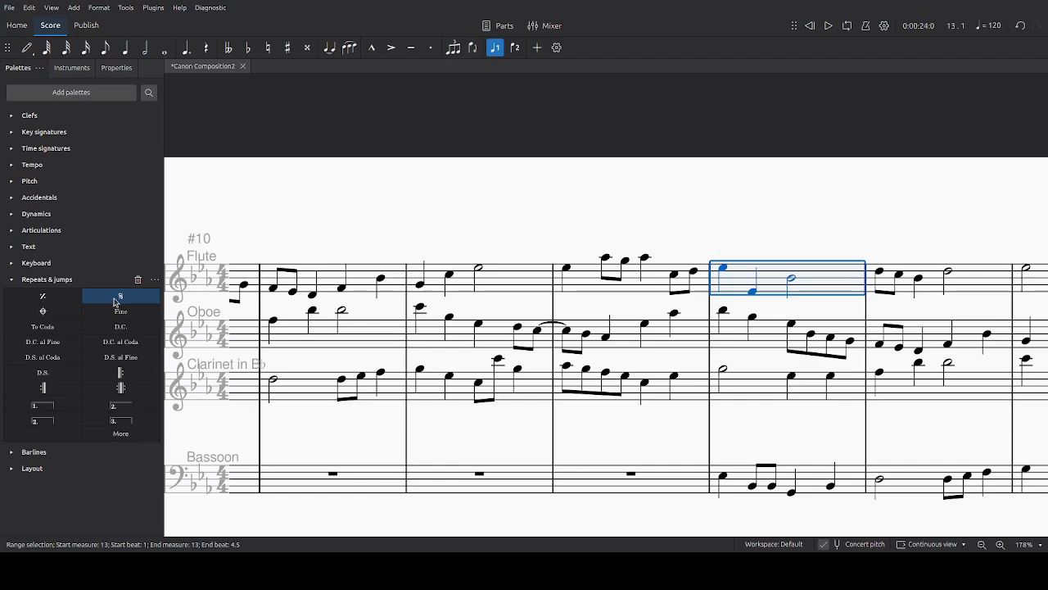
left_click(116, 302)
scroll(917, 248, "right", 5)
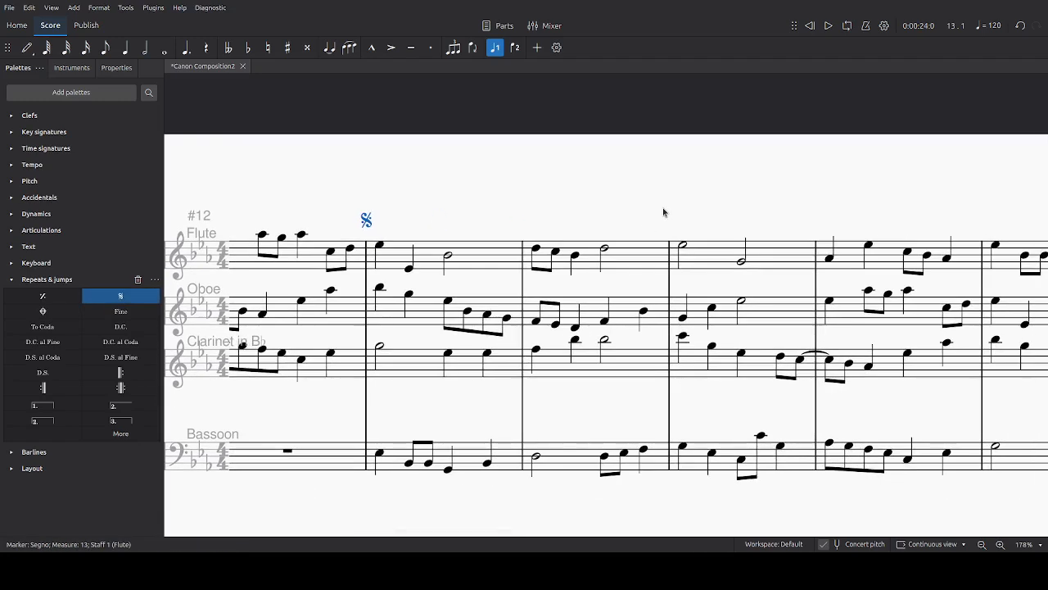
scroll(684, 203, "right", 5)
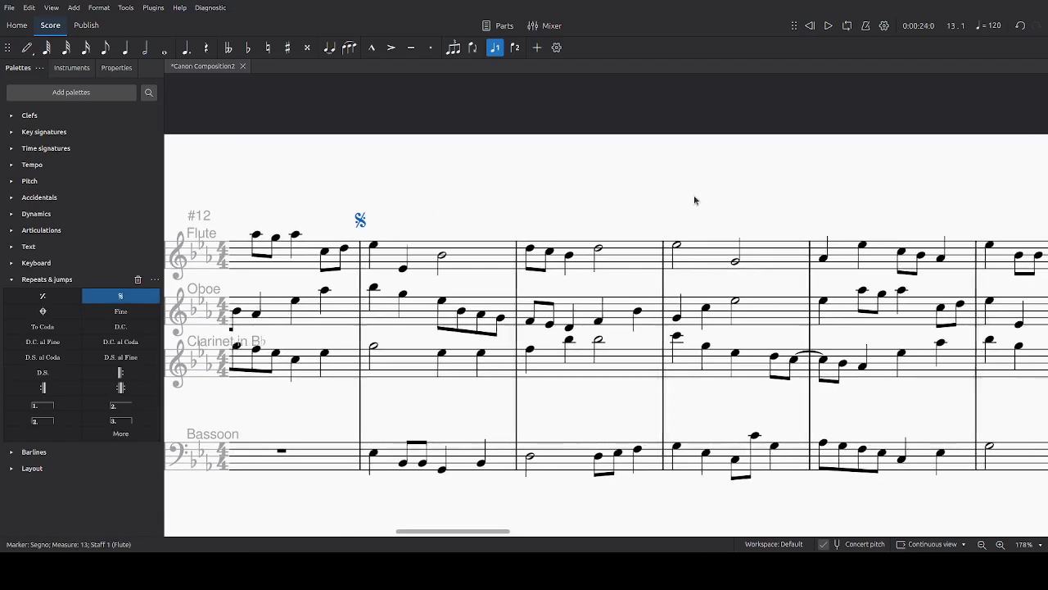
Clear the oboe, clarinet and bassoon notes from measure 33, directly after the flute melody ends
scroll(732, 183, "right", 10)
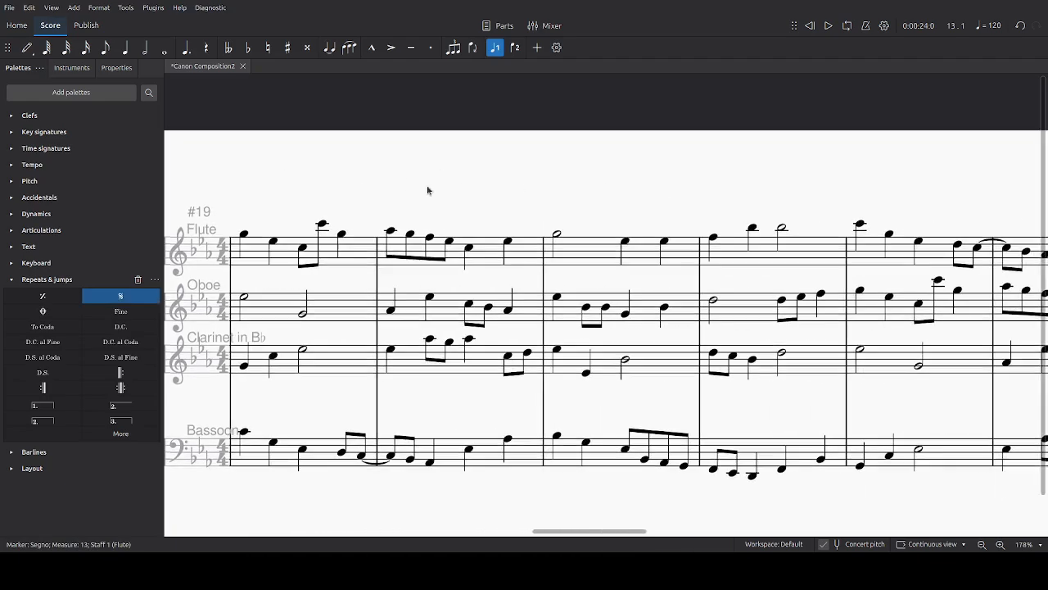
scroll(580, 179, "right", 9)
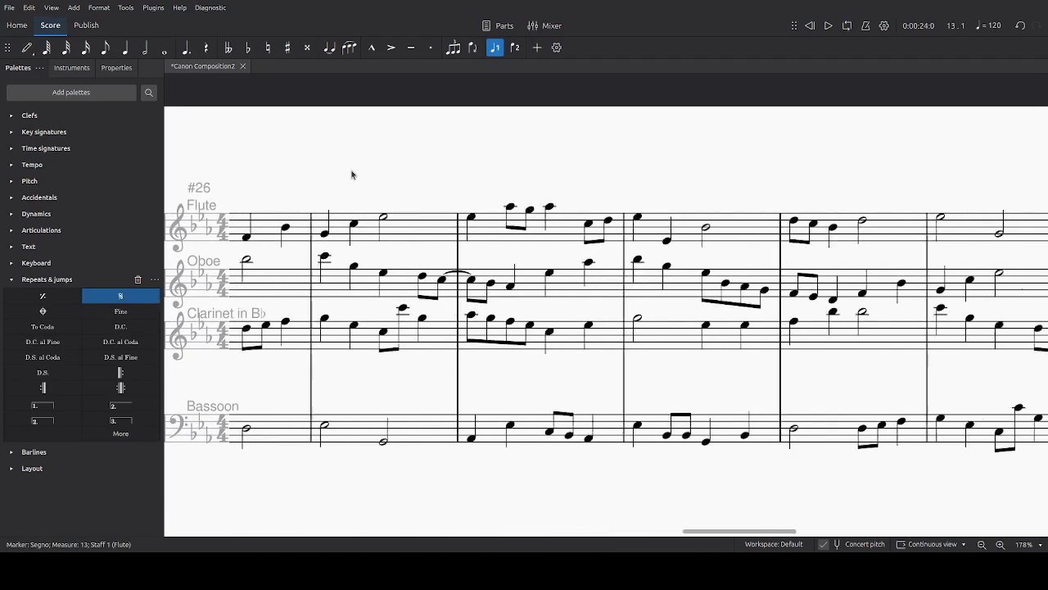
scroll(384, 169, "right", 2)
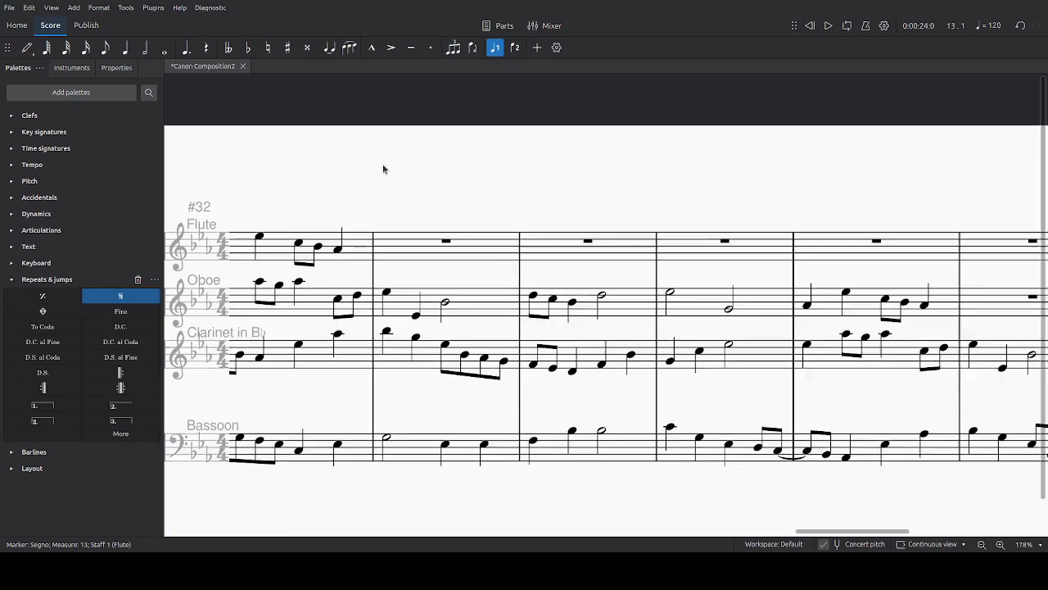
scroll(461, 180, "left", 4)
scroll(686, 164, "right", 3)
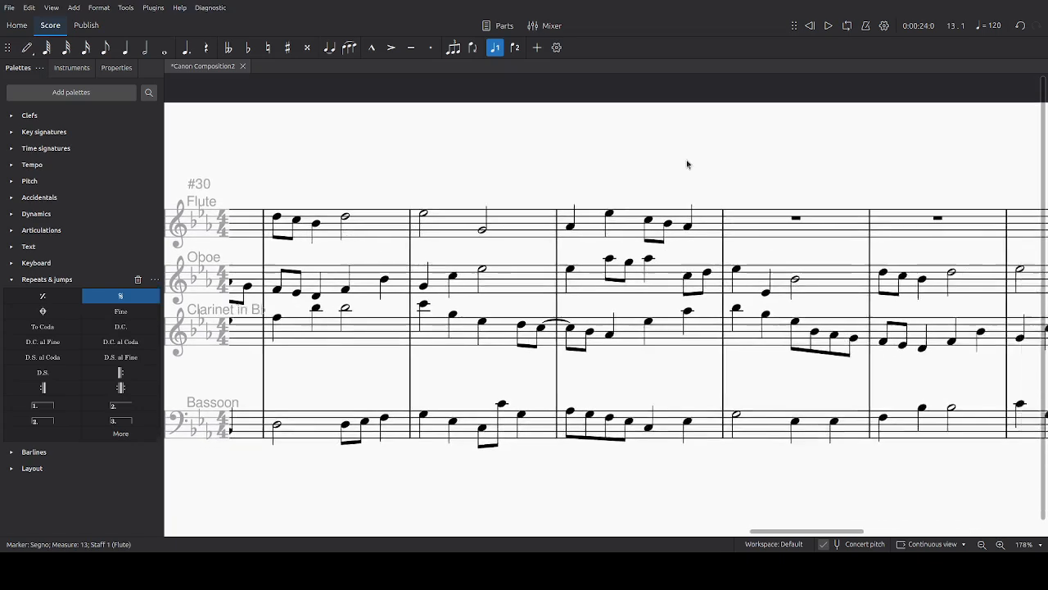
scroll(414, 131, "down", 1)
scroll(414, 131, "left", 2)
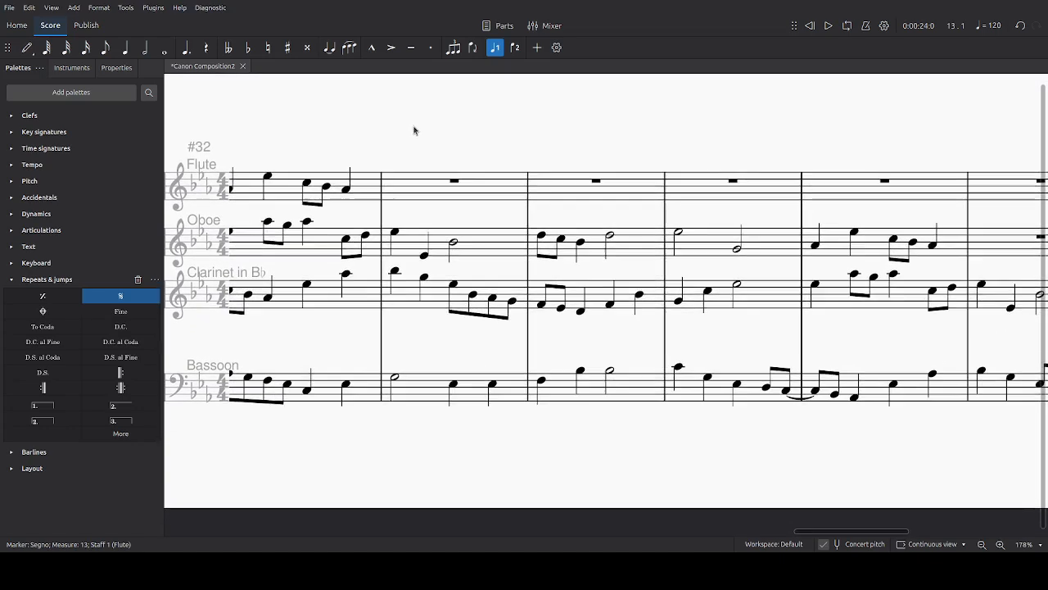
left_click(484, 192)
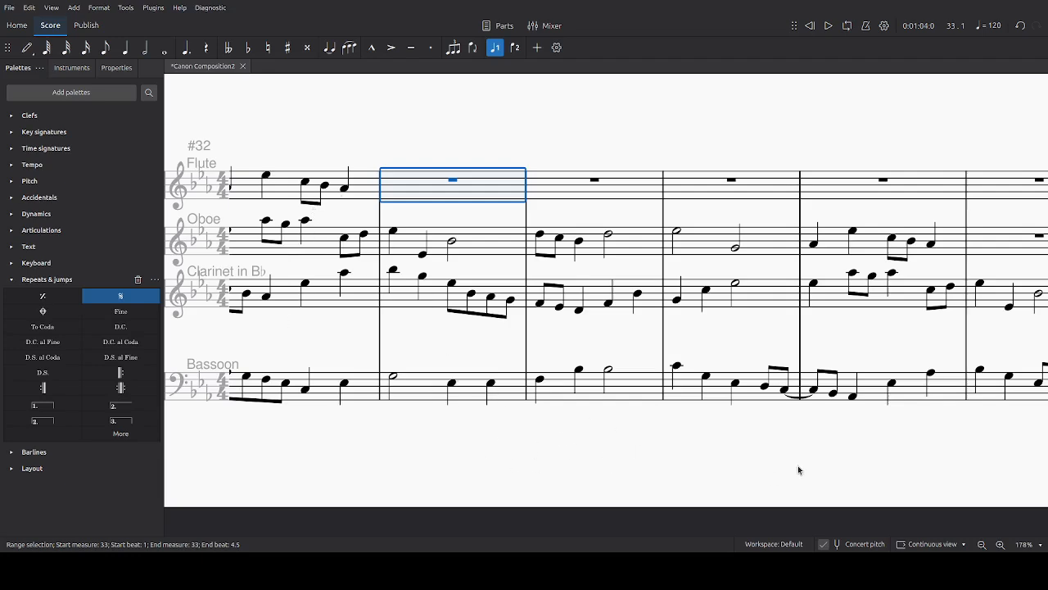
left_click_drag(807, 453, 864, 437)
left_click(638, 182)
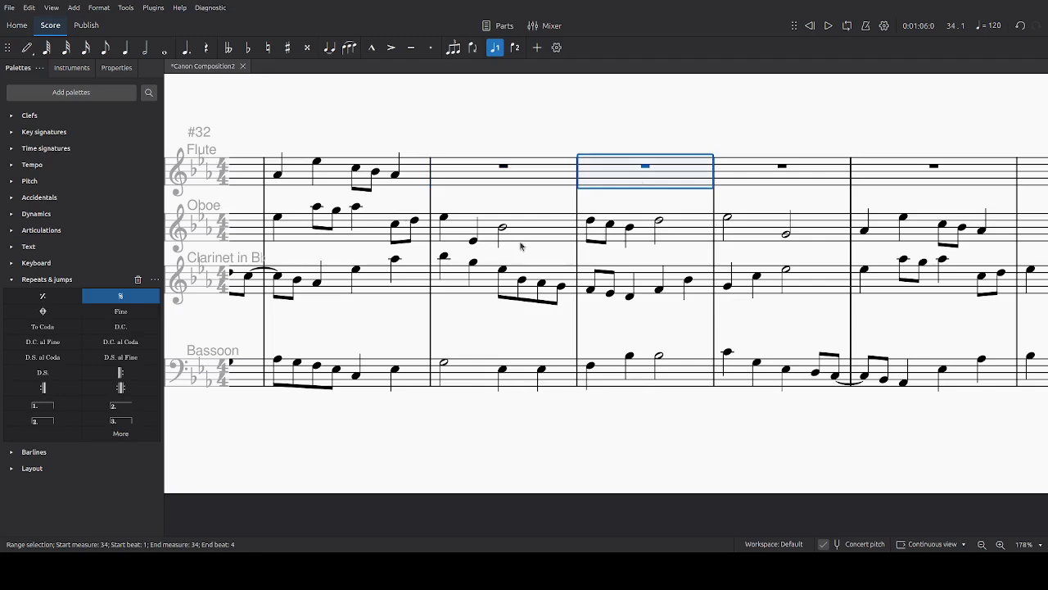
left_click(574, 239)
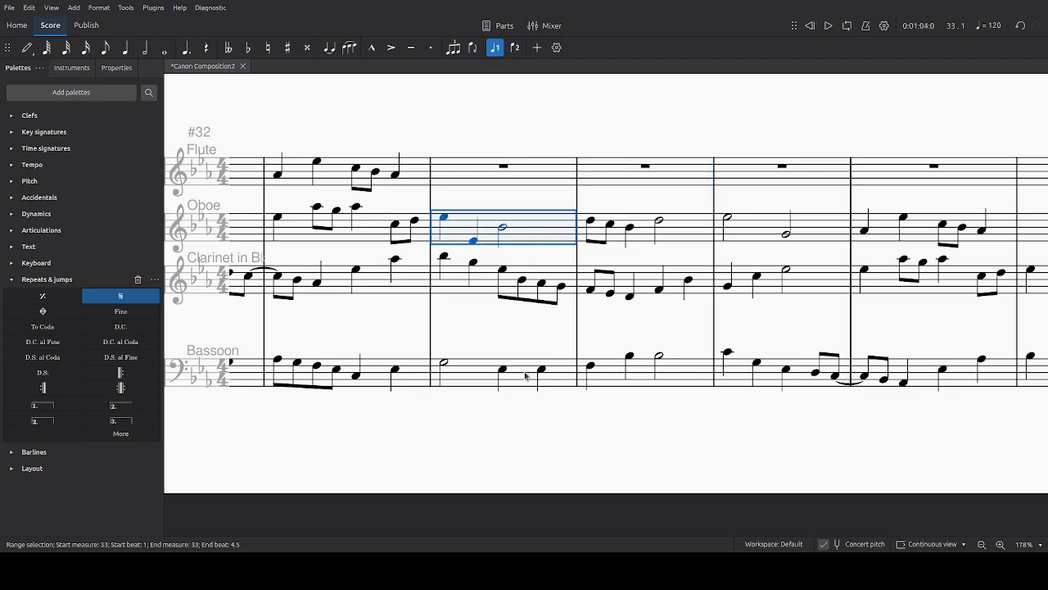
left_click(526, 376, "shift")
key("Delete")
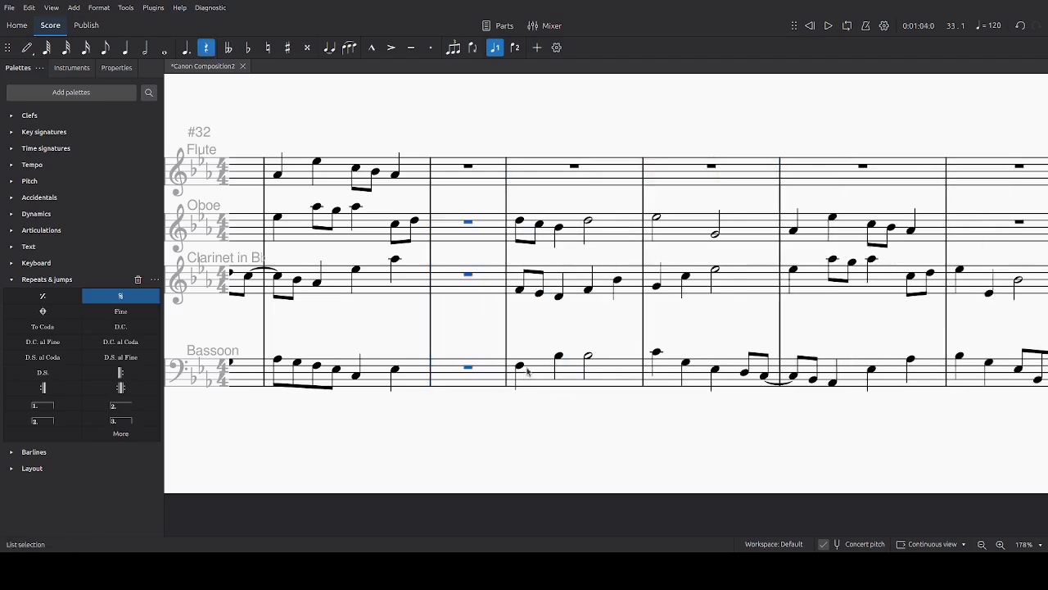
Remove all measures from measure 34 through the end of the score
left_click(551, 174)
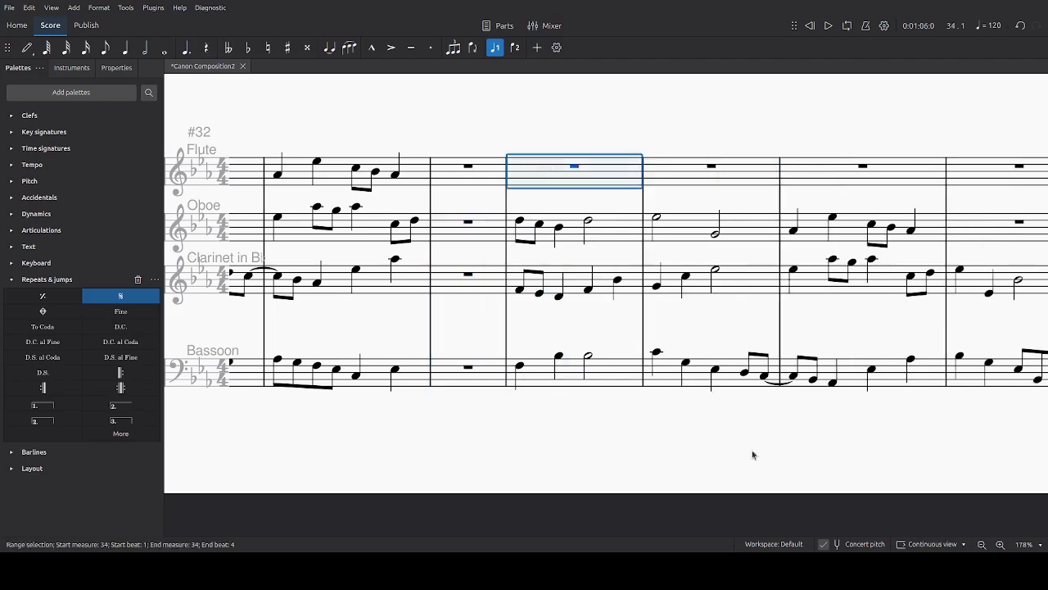
scroll(754, 455, "right", 10)
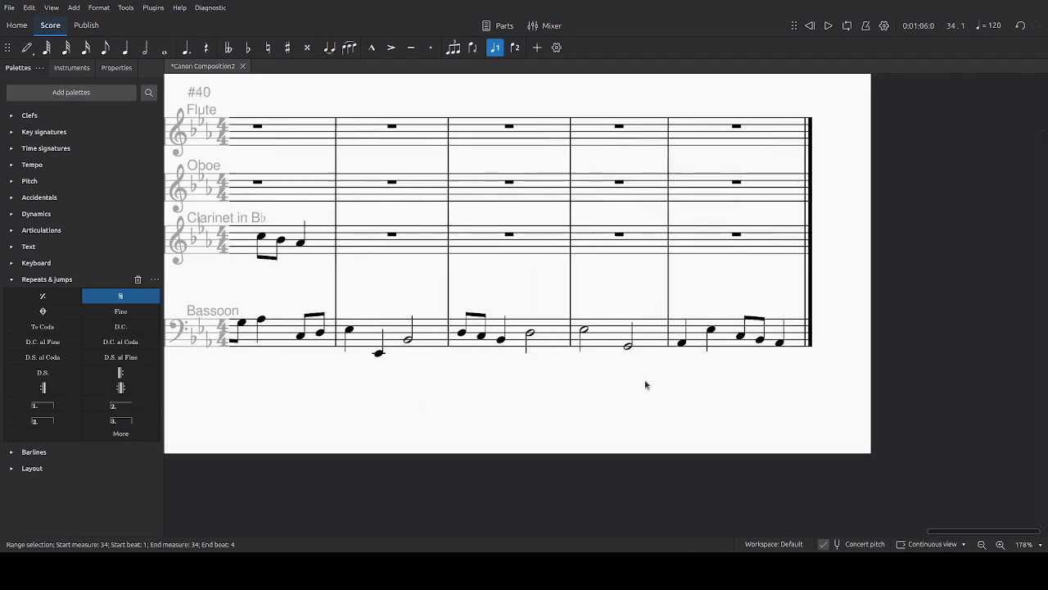
left_click(719, 343, "shift")
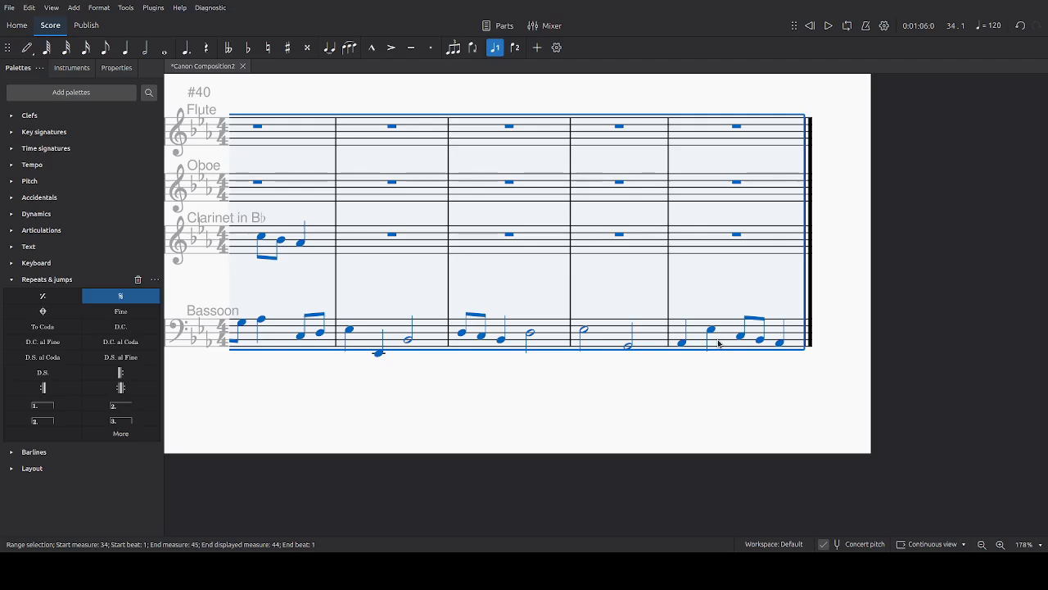
key("ctrl+Delete")
scroll(513, 287, "left", 10)
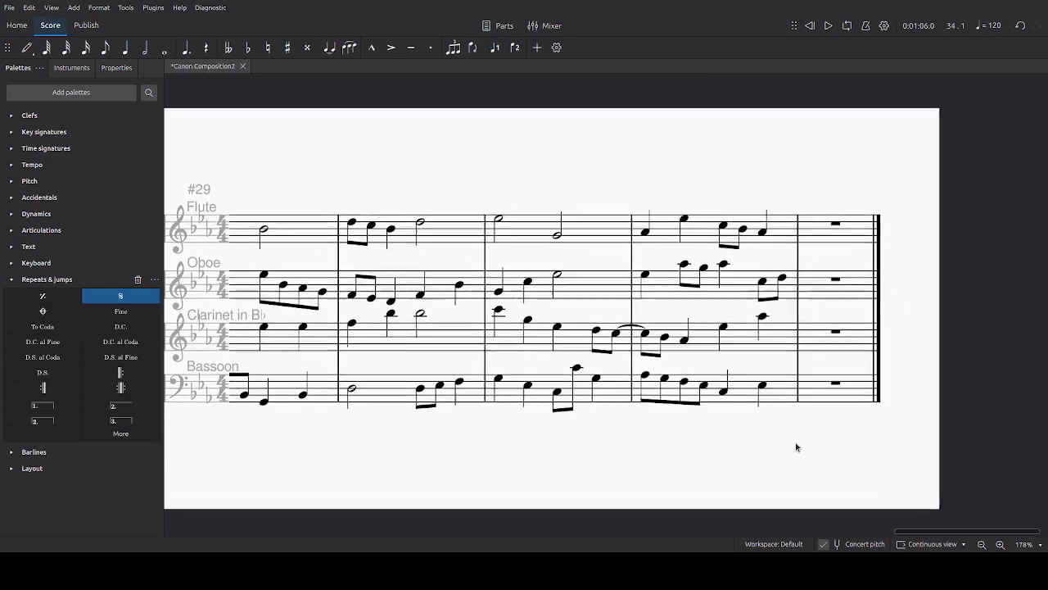
left_click_drag(797, 447, 719, 397)
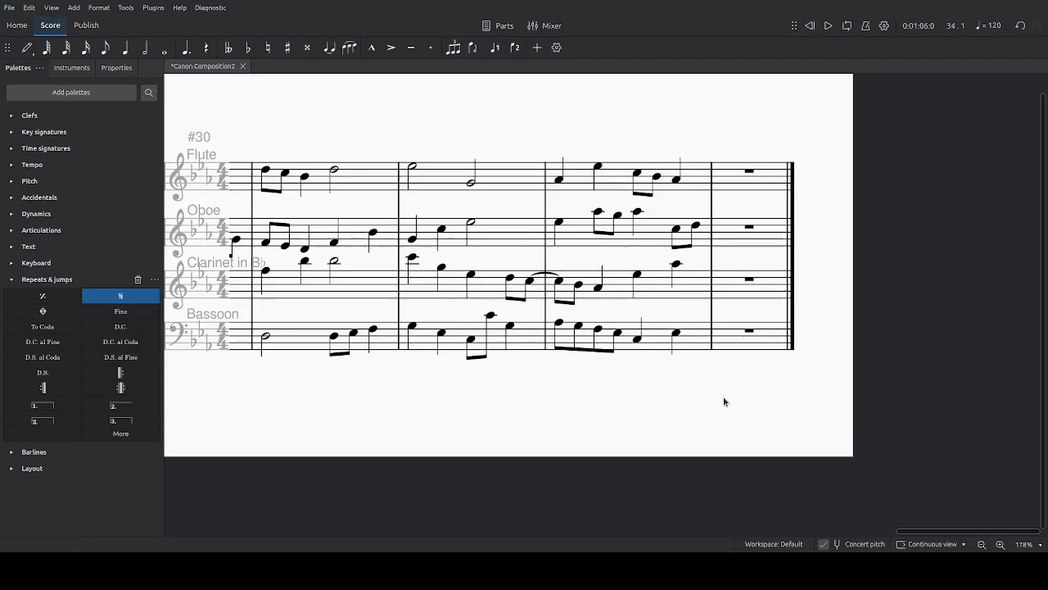
Fill measure 33 with a whole-note E-flat chord: flute G4, oboe E♭5, clarinet G5 and bassoon E♭3
left_click(749, 171)
key("n")
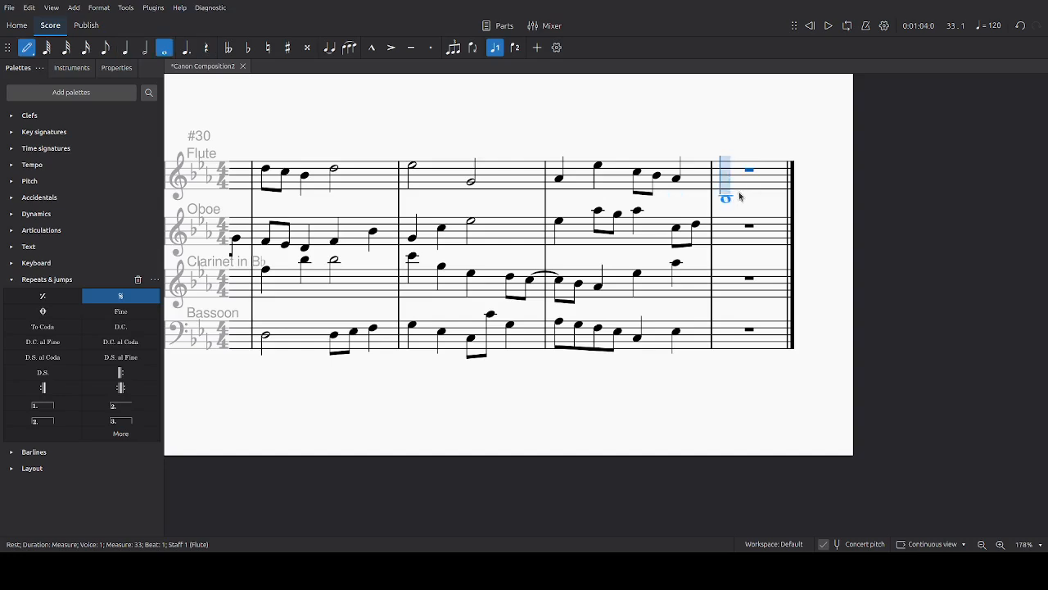
left_click(733, 184)
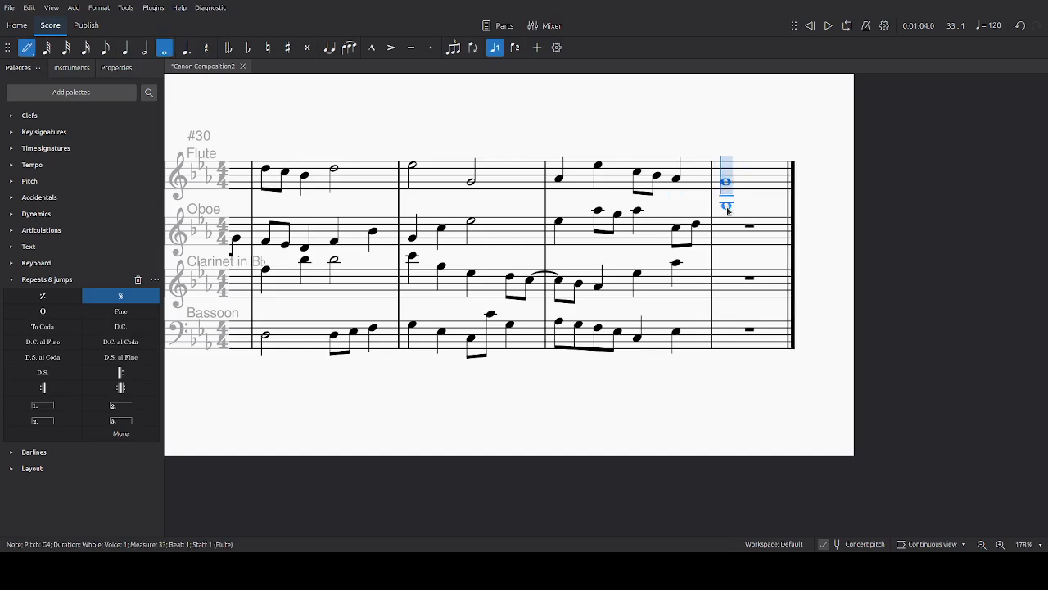
left_click(728, 221)
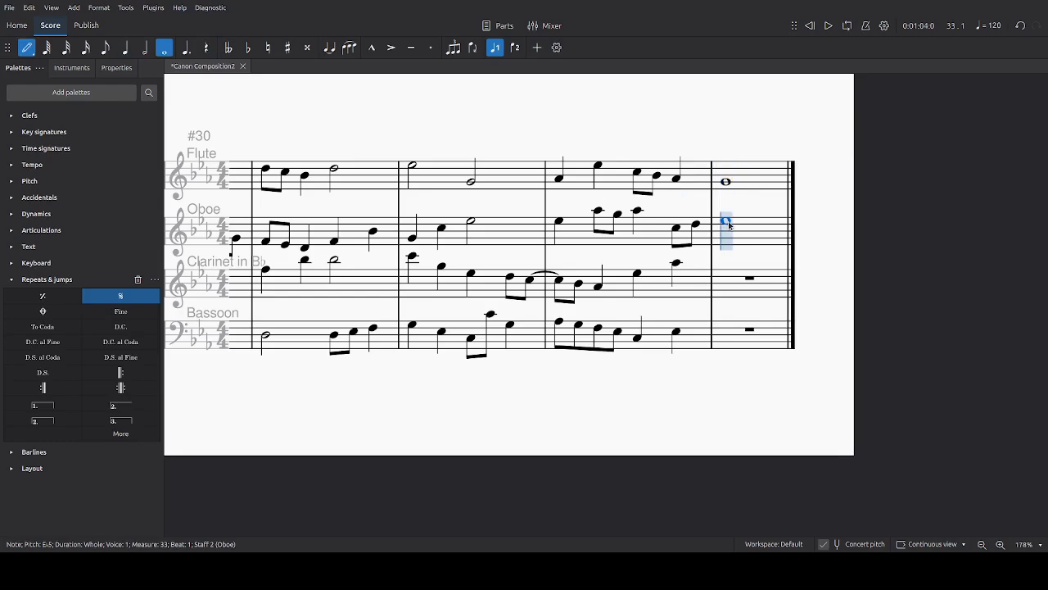
left_click(728, 270)
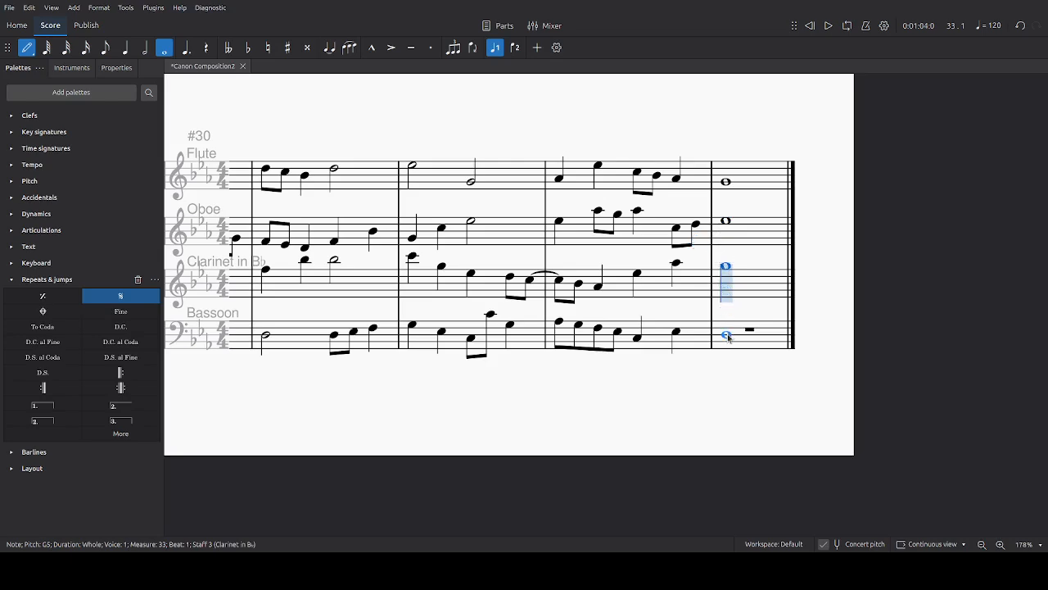
left_click(728, 333)
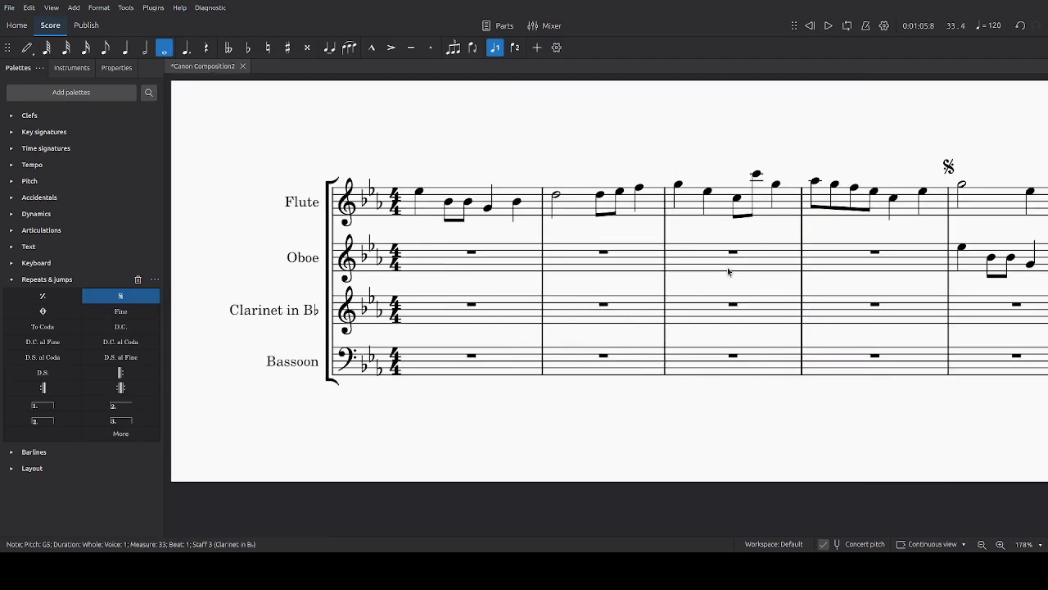
Turn off concert pitch and switch the score from continuous view to page view
left_click(864, 545)
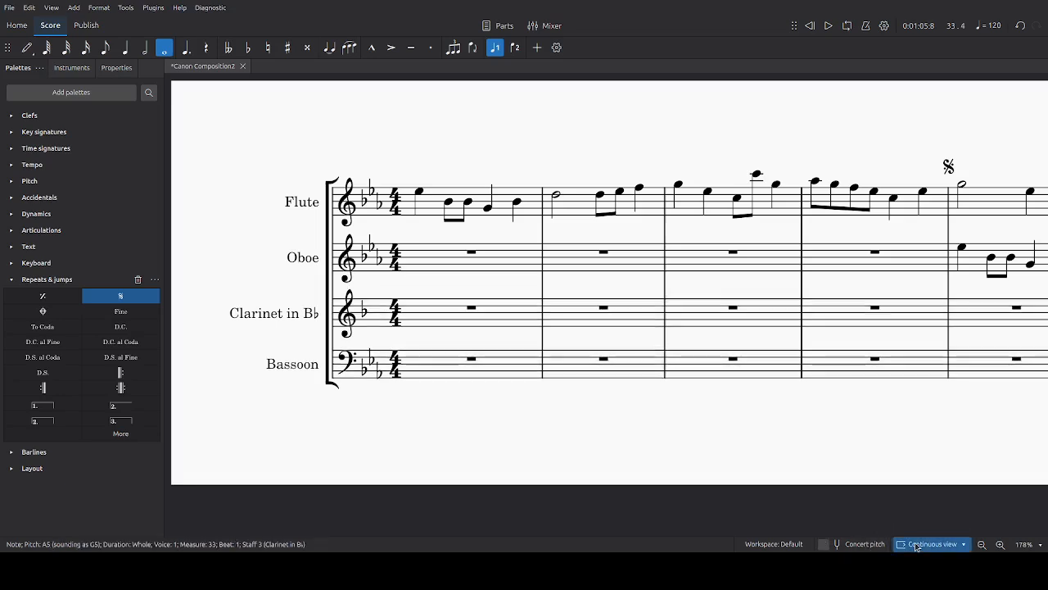
left_click(931, 495)
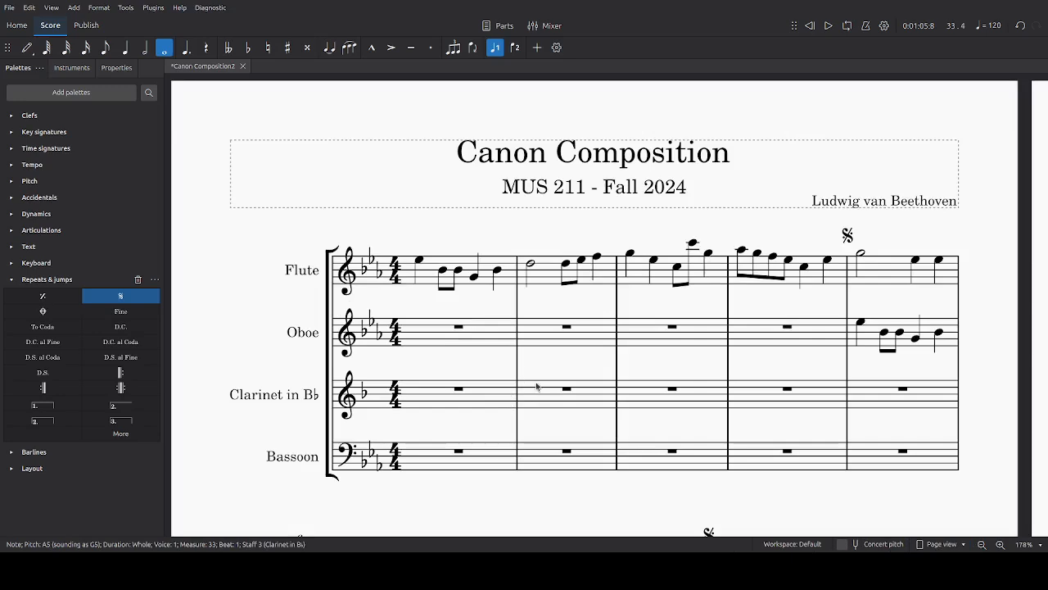
Play the score from the first flute note and raise the bassoon's volume slightly in the mixer during playback
left_click(420, 262)
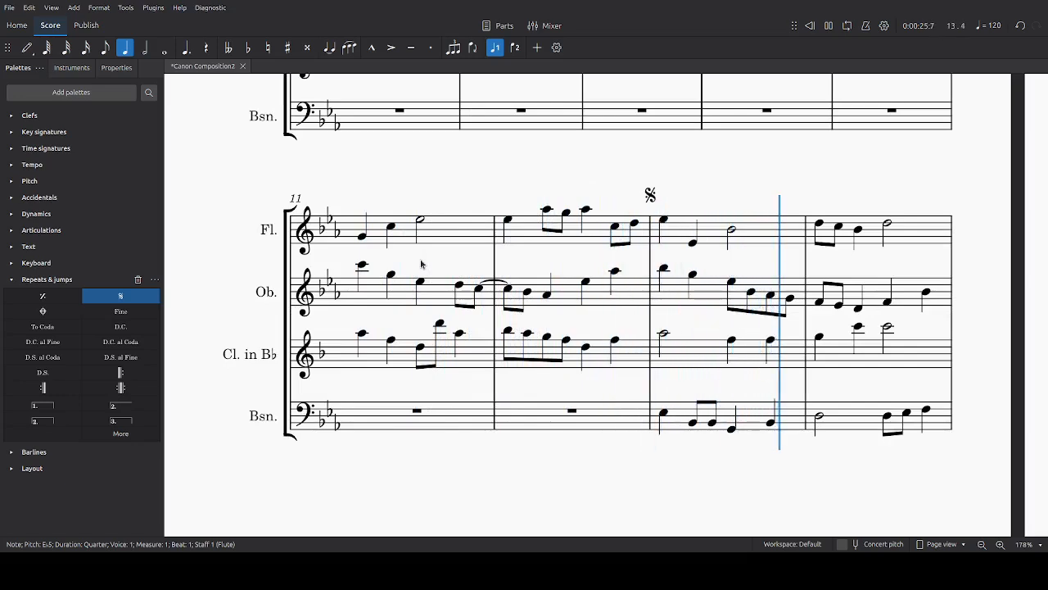
left_click(545, 26)
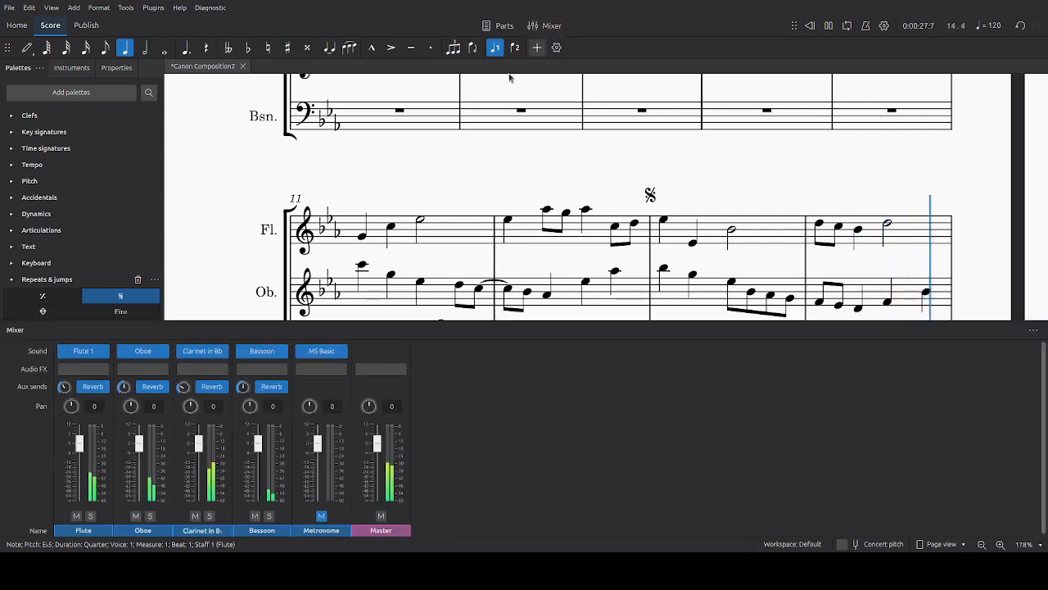
left_click_drag(257, 445, 257, 437)
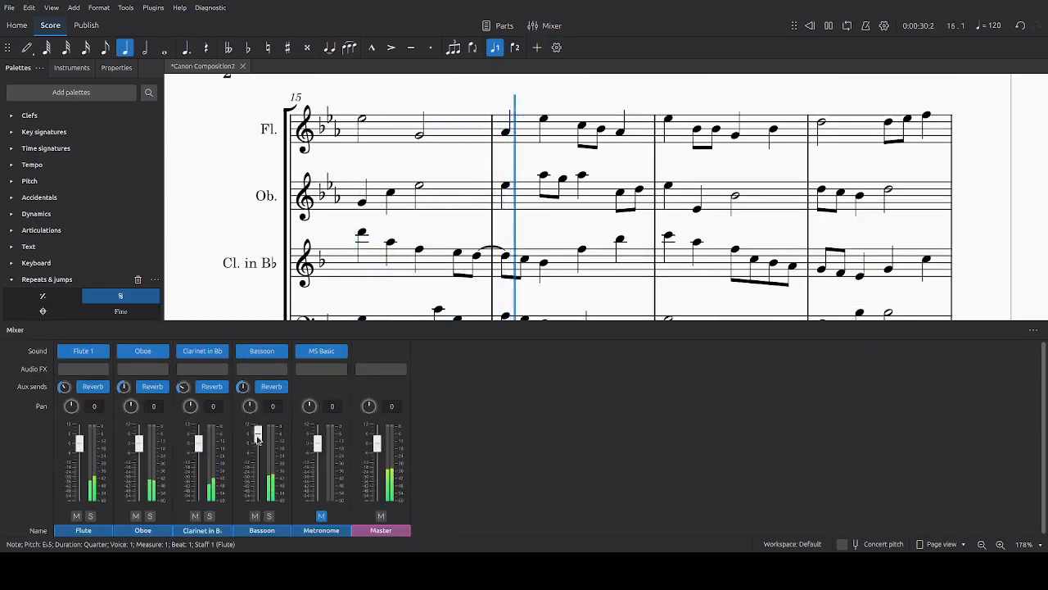
left_click(551, 25)
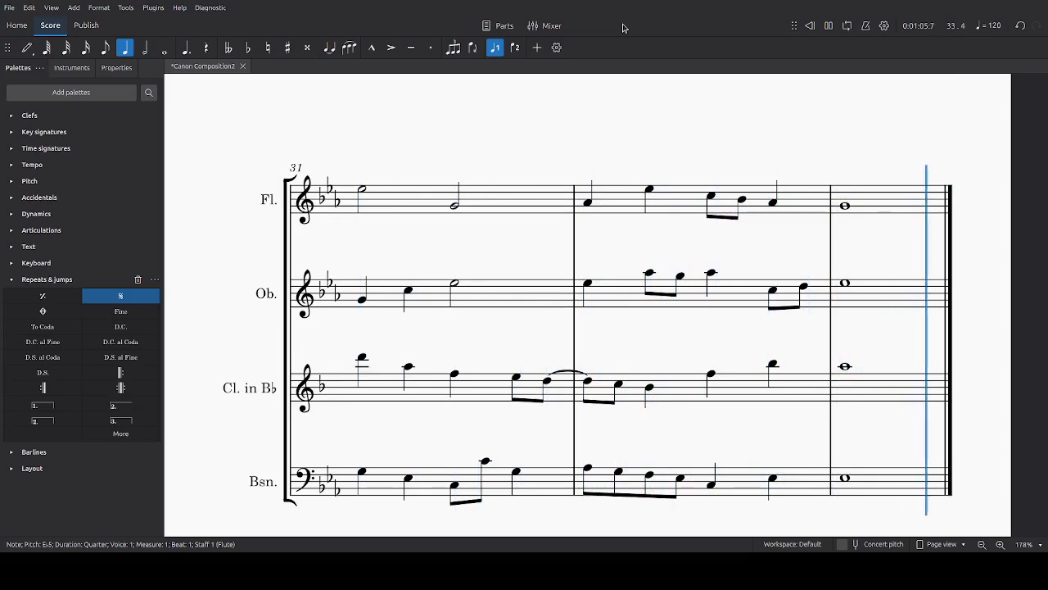
Clear the note selection and return to the first page of the score
key("Escape")
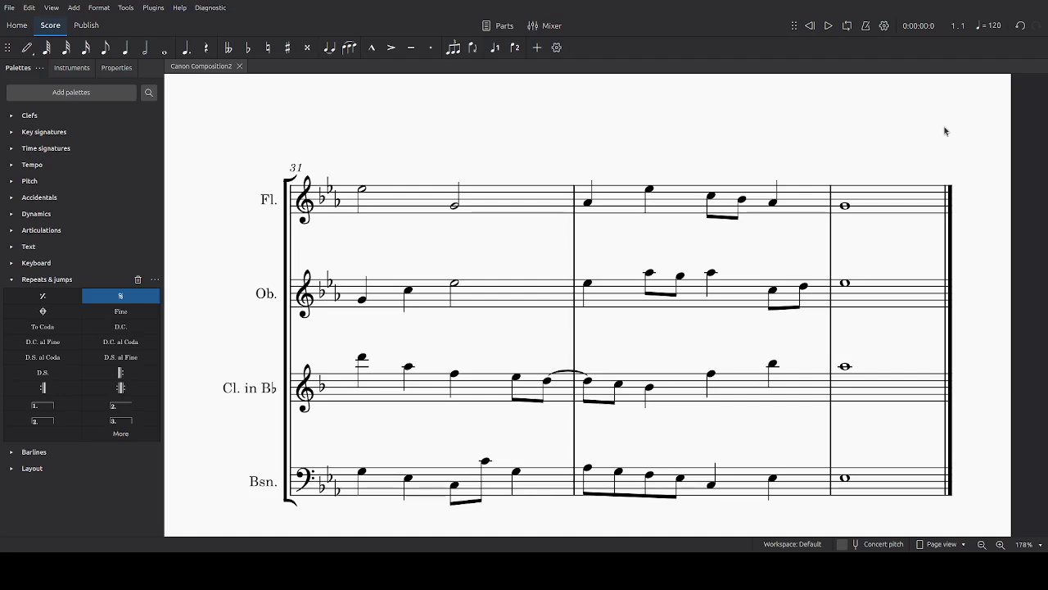
left_click_drag(203, 136, 263, 132)
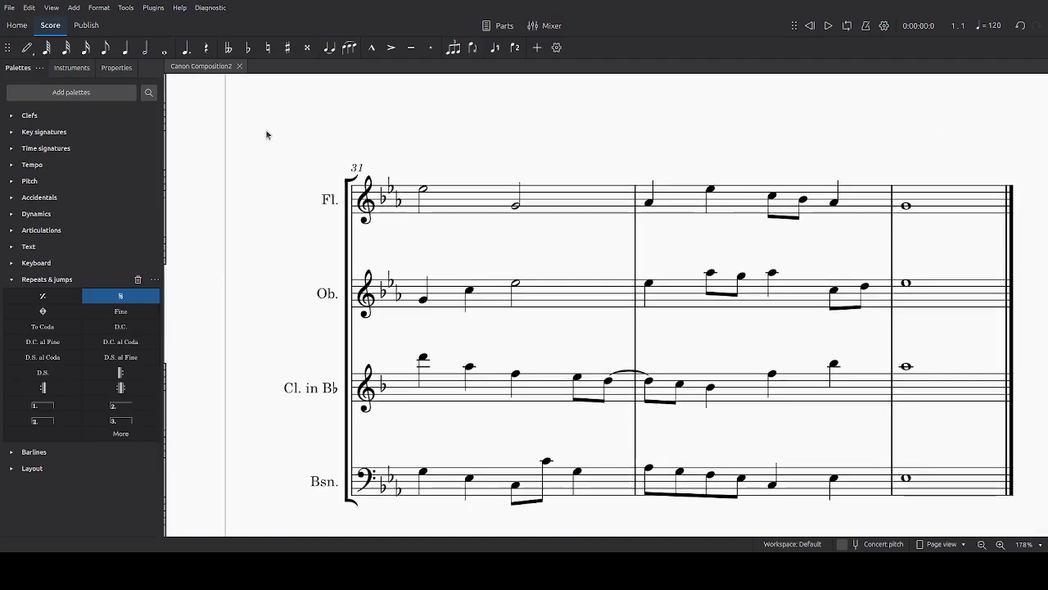
key("Home")
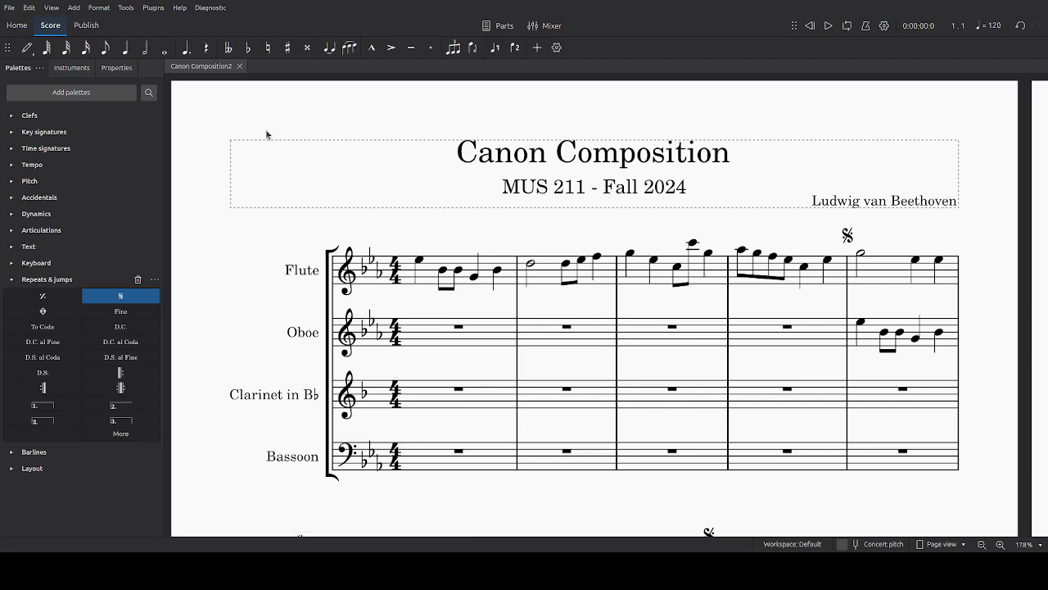